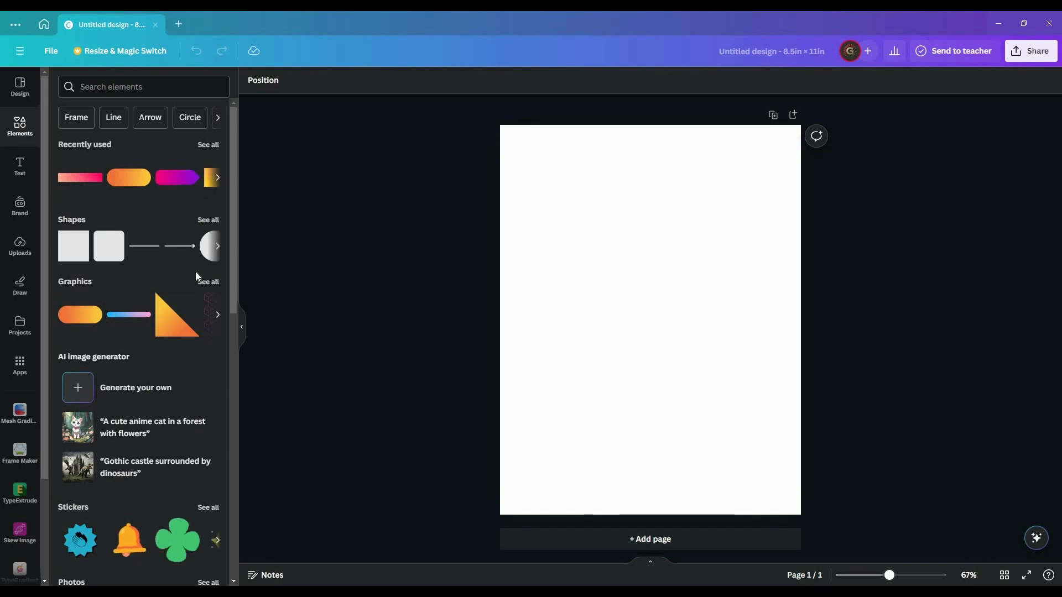
- Find the frame elements, add the slanted parallelogram frame at the page's top edge, and enlarge it downward
scroll(155, 224, "down", 10)
scroll(157, 227, "up", 10)
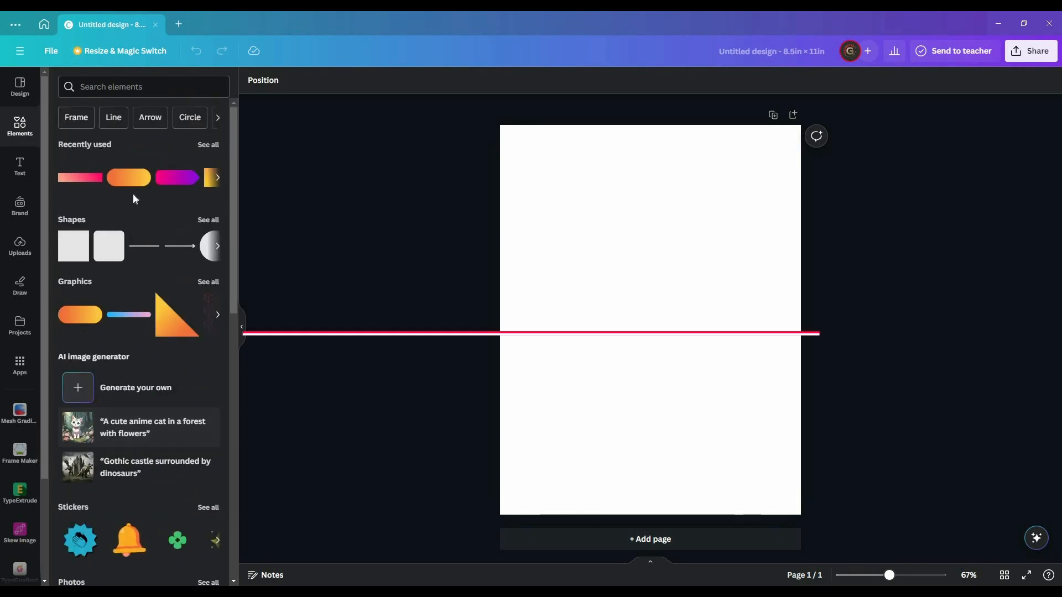
left_click(76, 117)
left_click(209, 172)
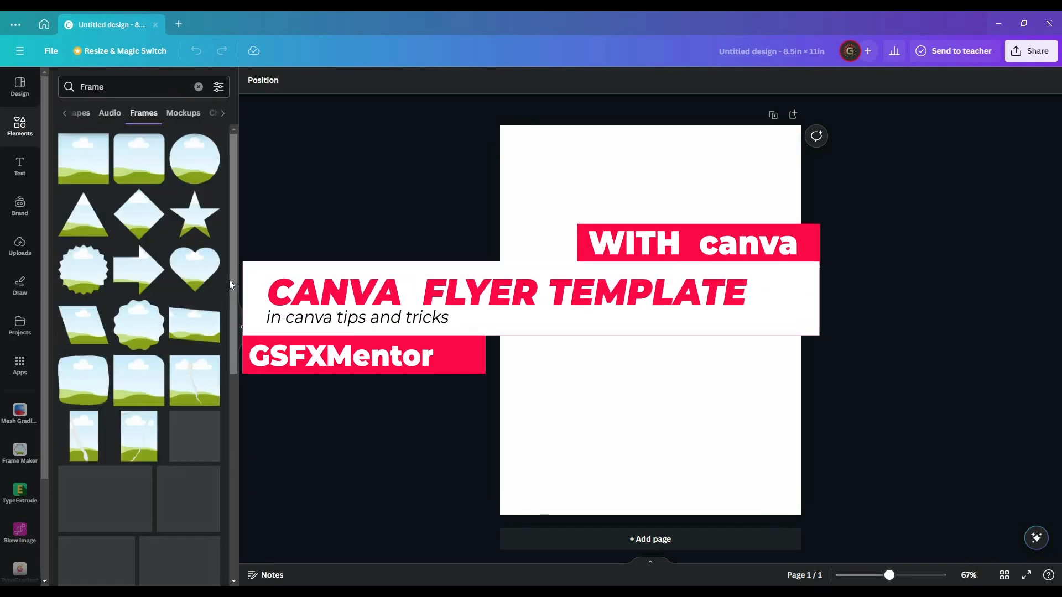
left_click(84, 325)
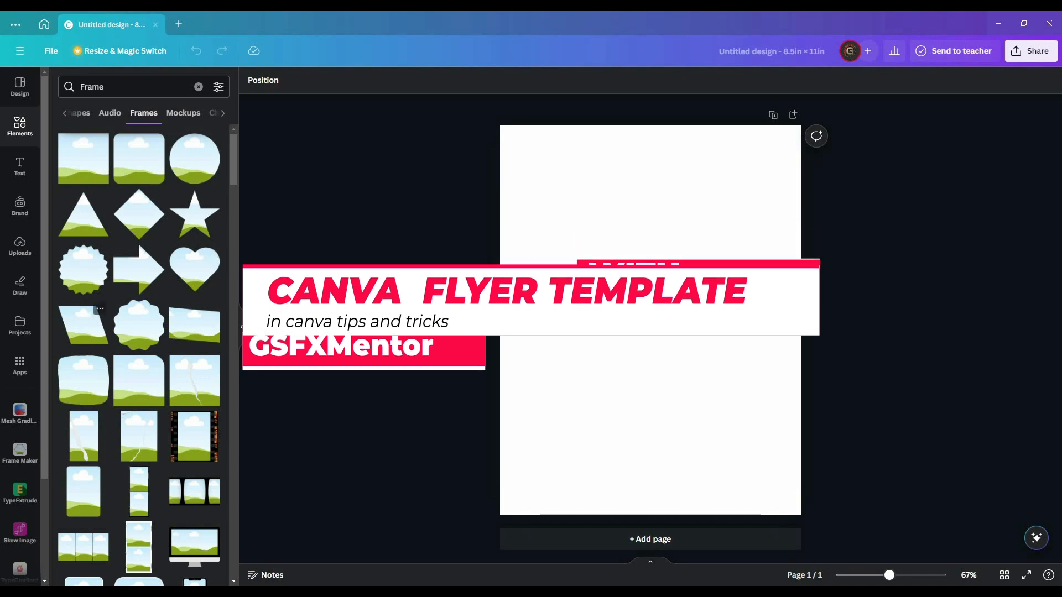
left_click_drag(636, 319, 630, 182)
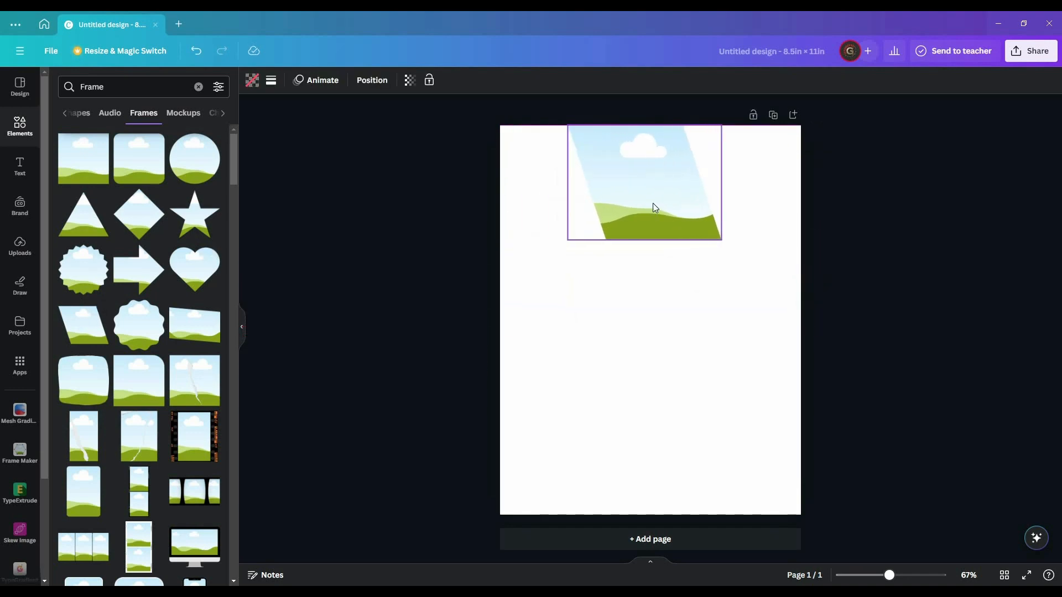
left_click_drag(644, 240, 668, 281)
- Position and enlarge a copy of the parallelogram frame so it fills the page's top-left corner, level with the first frame's lower edge
left_click_drag(722, 204, 553, 218)
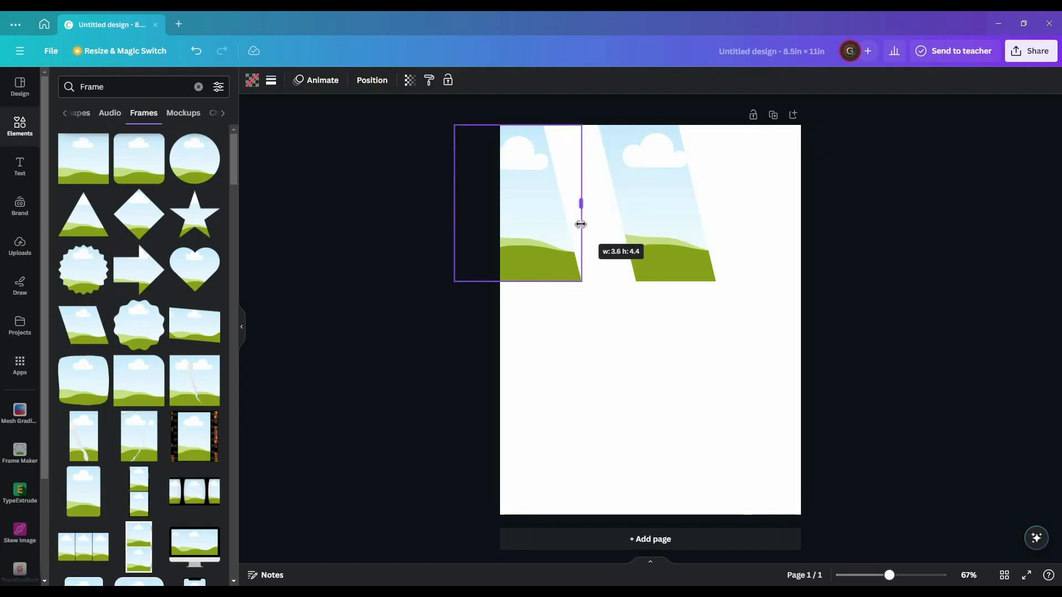
left_click_drag(528, 243, 559, 243)
left_click_drag(485, 281, 458, 316)
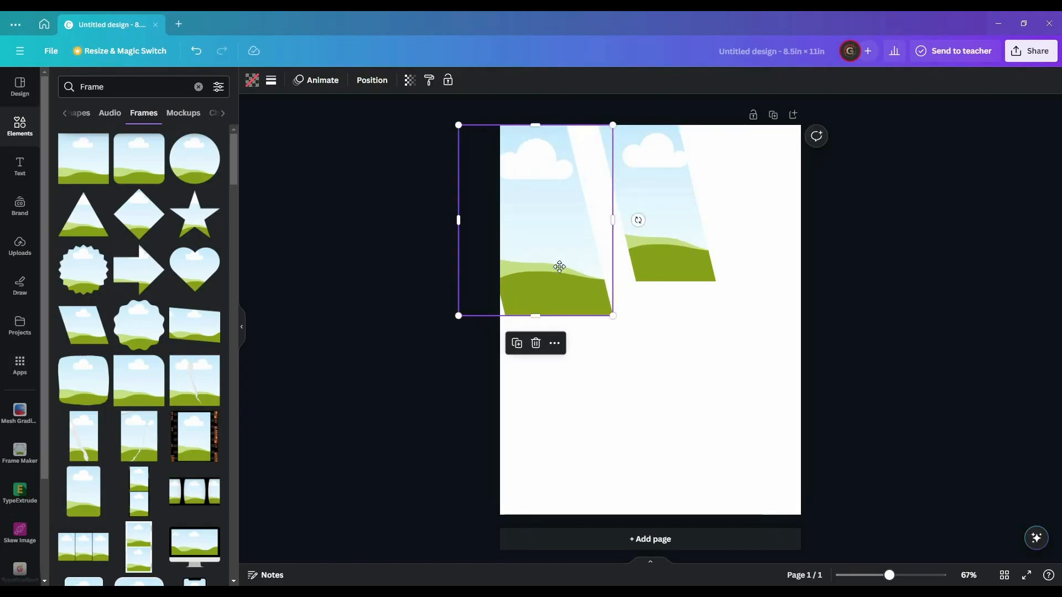
left_click_drag(527, 288, 554, 270)
mouse_move(484, 297)
left_mouse_down()
mouse_move(431, 332)
mouse_move(496, 281)
left_mouse_up()
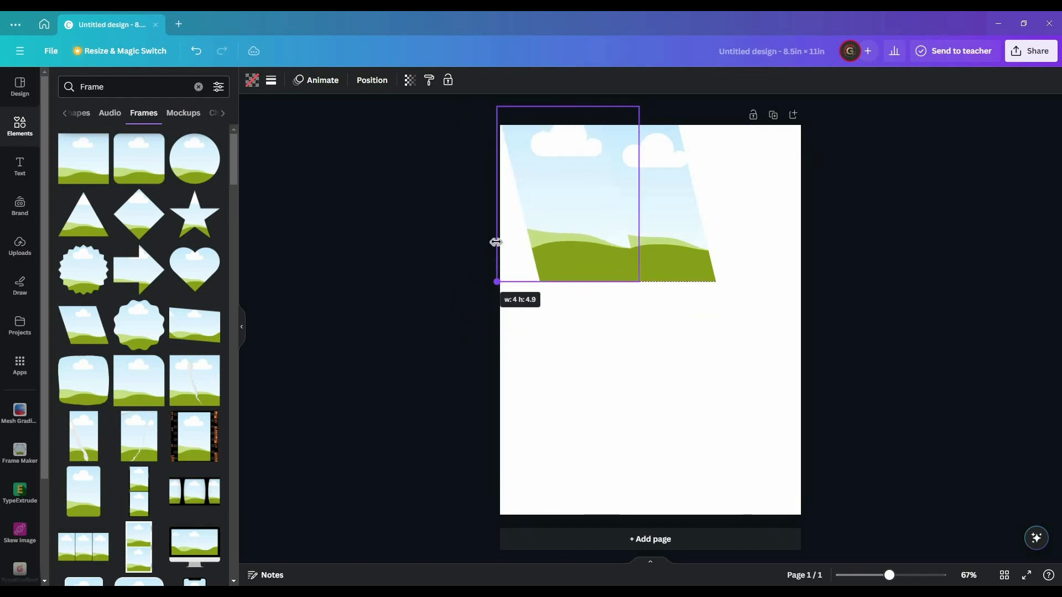
left_click_drag(497, 199, 443, 206)
- Add a third parallelogram frame at the page's top-right corner and align the middle one so all three cover the full page width
left_click(560, 309)
left_click(671, 233)
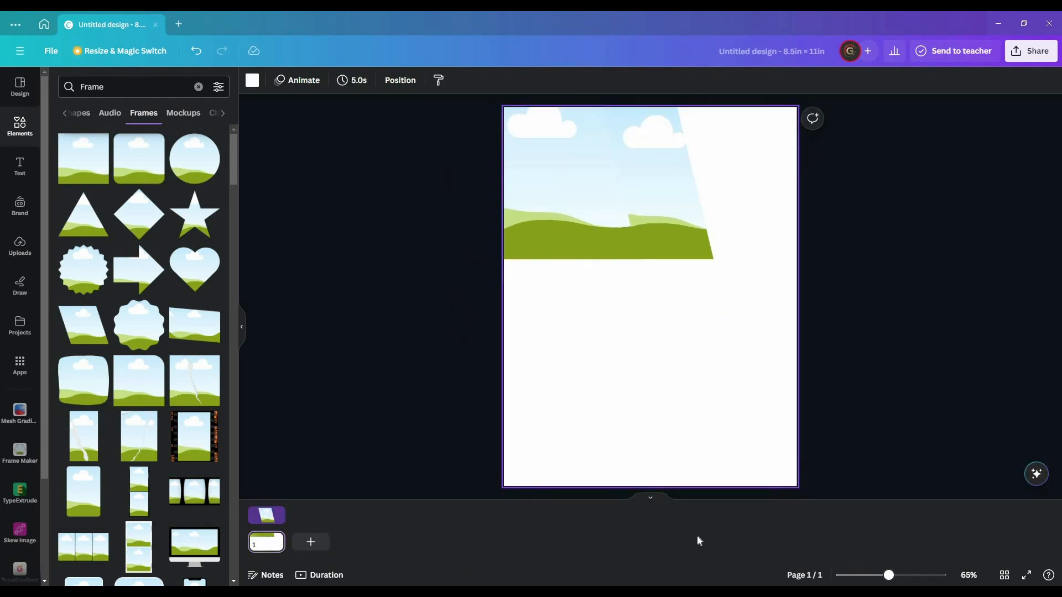
left_click(555, 241)
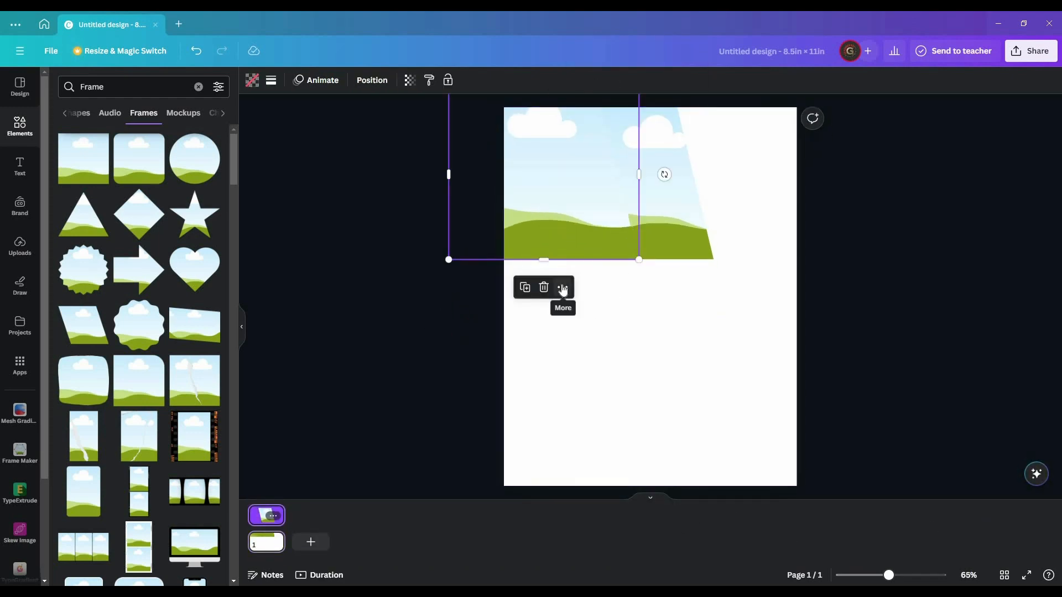
left_click(678, 244)
left_click_drag(671, 217, 723, 187)
left_click(670, 213)
left_click_drag(588, 183, 574, 191)
left_click(588, 303)
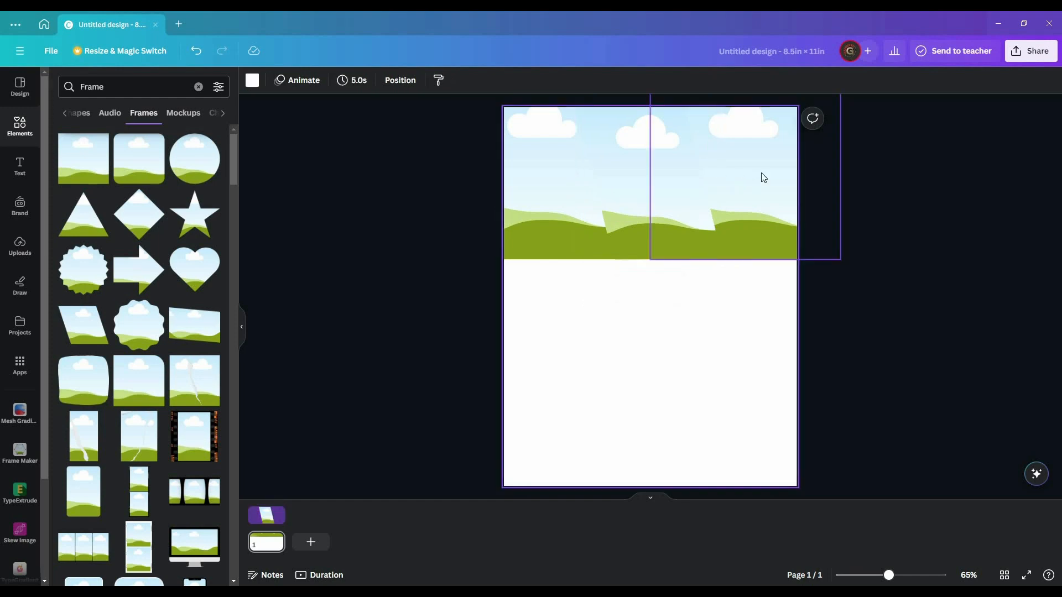
left_click(758, 181)
left_click(650, 202)
left_click(536, 216)
left_click(631, 371)
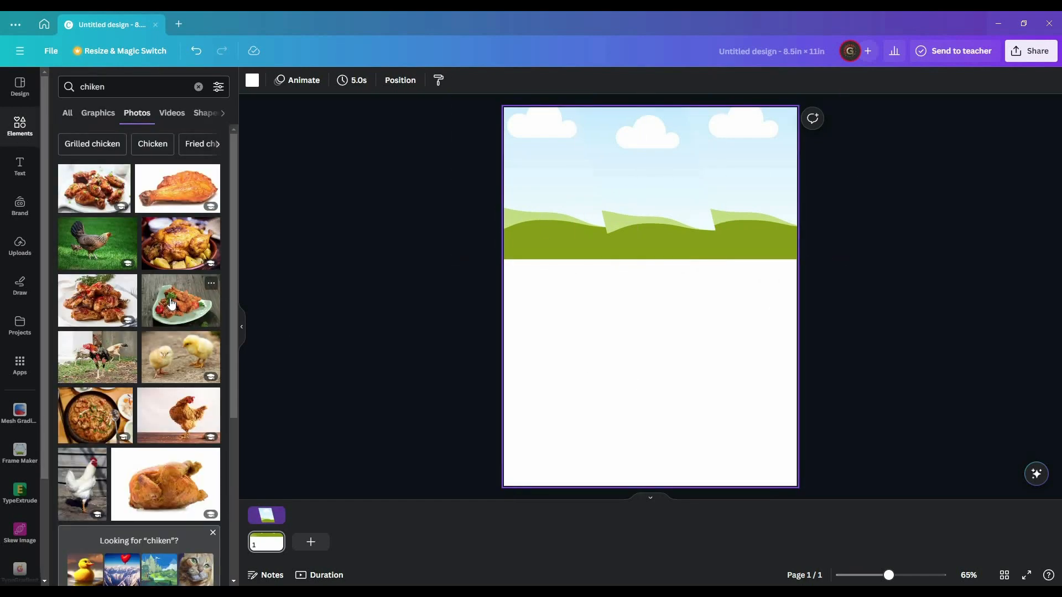
- Fill the left frame with the photo of grilled chicken and vegetables on a black plate, then enlarge and reposition it inside the frame
scroll(174, 299, "down", 15)
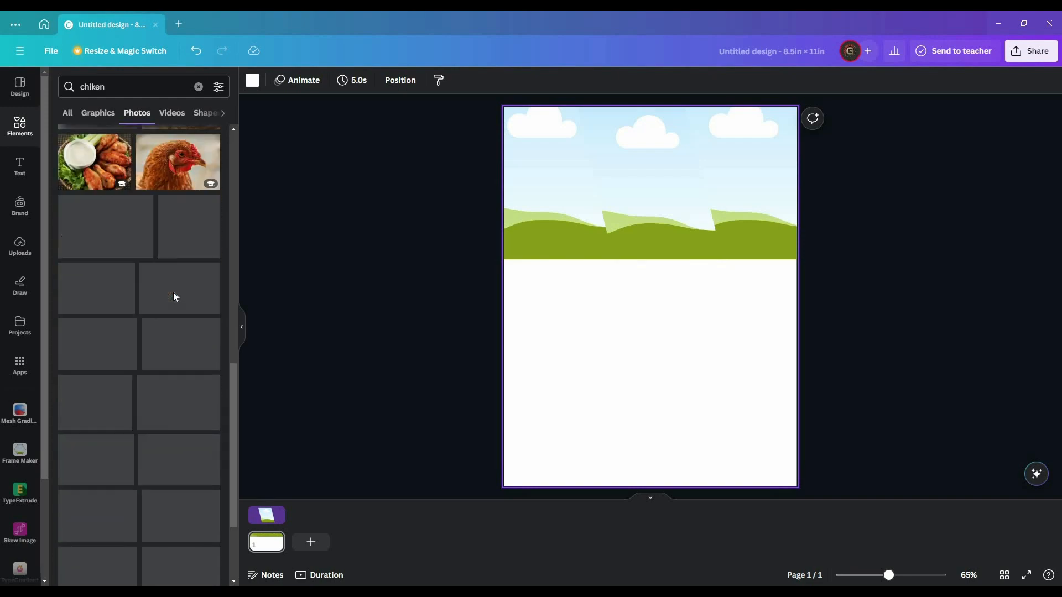
scroll(175, 298, "down", 15)
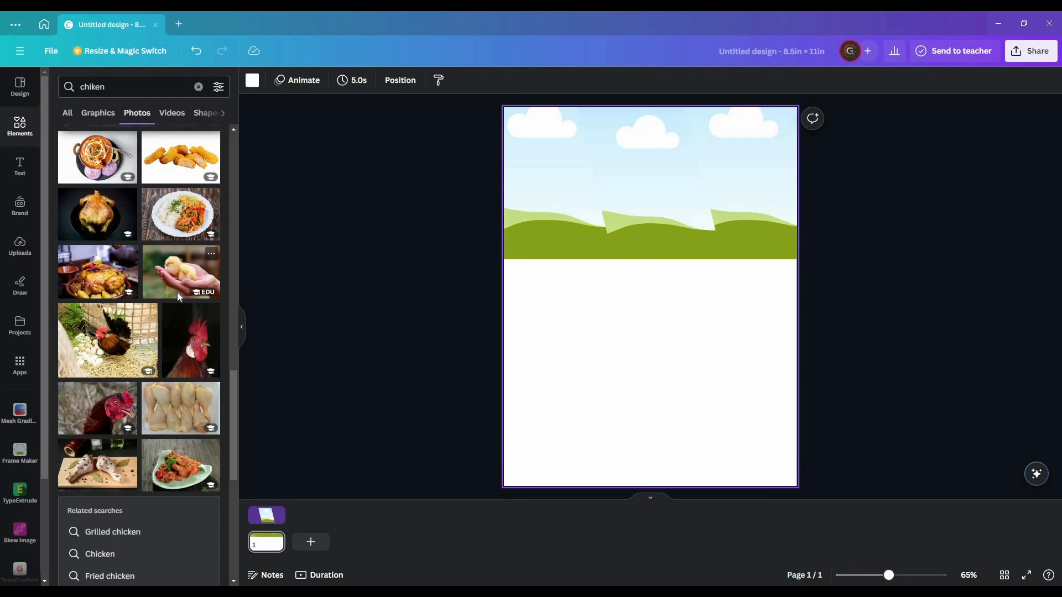
left_click(96, 217)
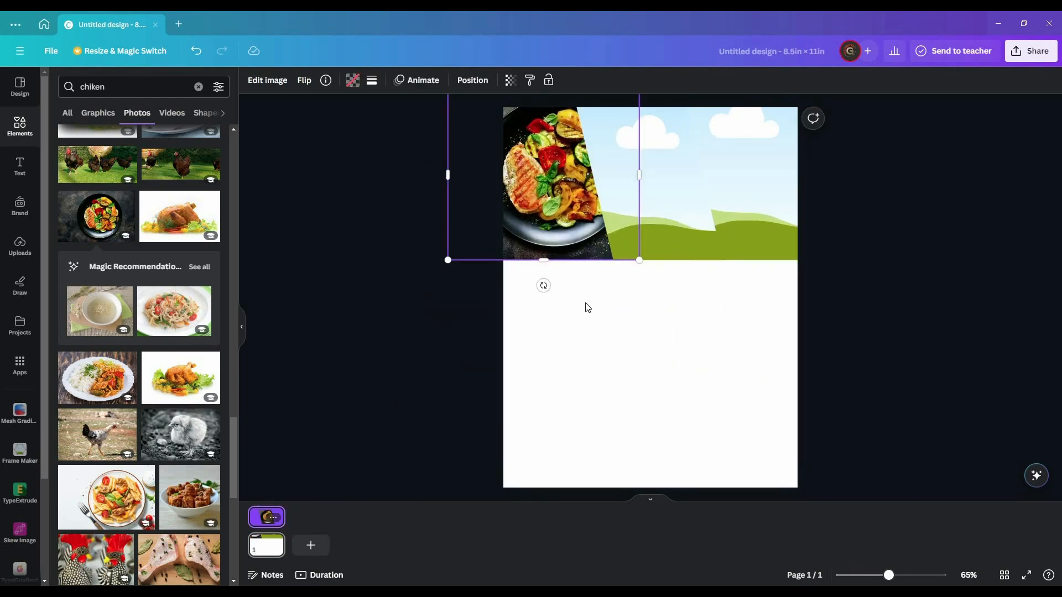
double_click(585, 216)
left_click_drag(574, 218, 605, 219)
left_click_drag(703, 260, 744, 290)
left_click(609, 372)
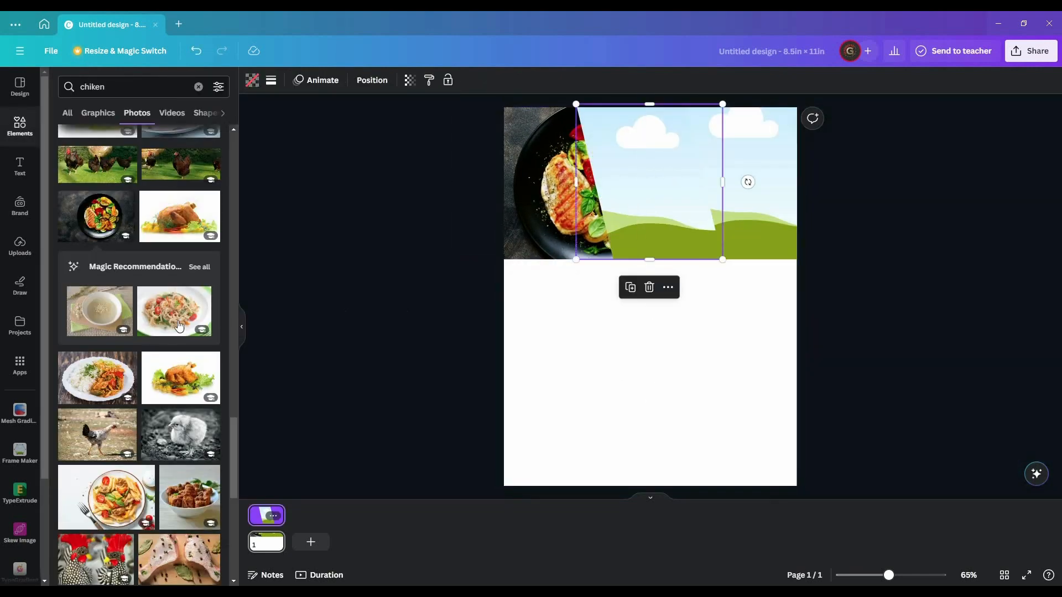
- Fill the right frame with the top-view photo of red chili chicken with lettuce and cucumber, enlarging and shifting the image within it
scroll(179, 326, "down", 12)
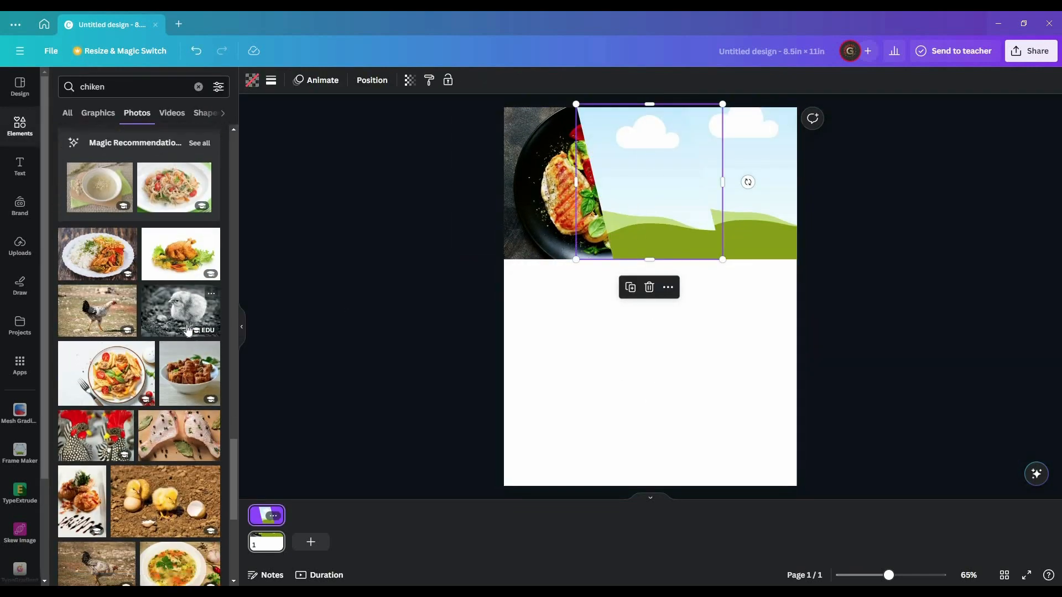
scroll(188, 330, "down", 15)
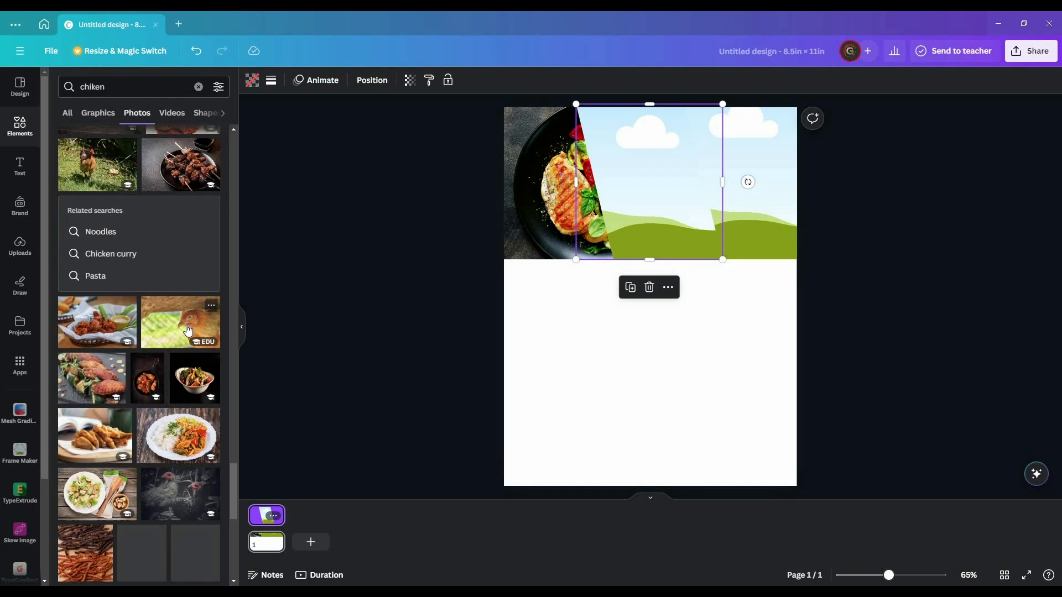
left_click(162, 347)
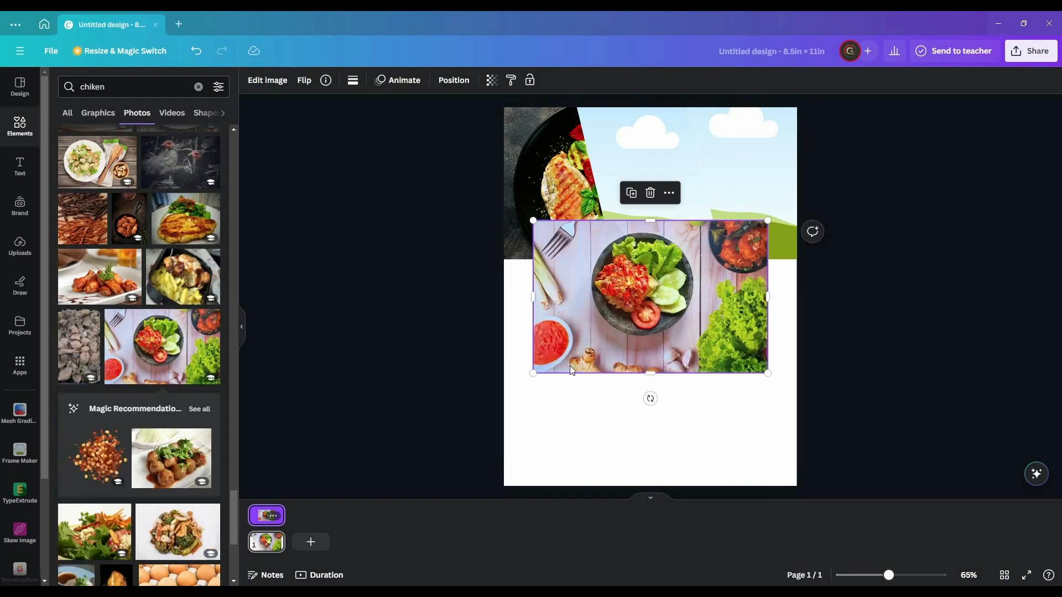
left_click_drag(727, 265, 770, 212)
double_click(769, 214)
left_click_drag(876, 261, 891, 269)
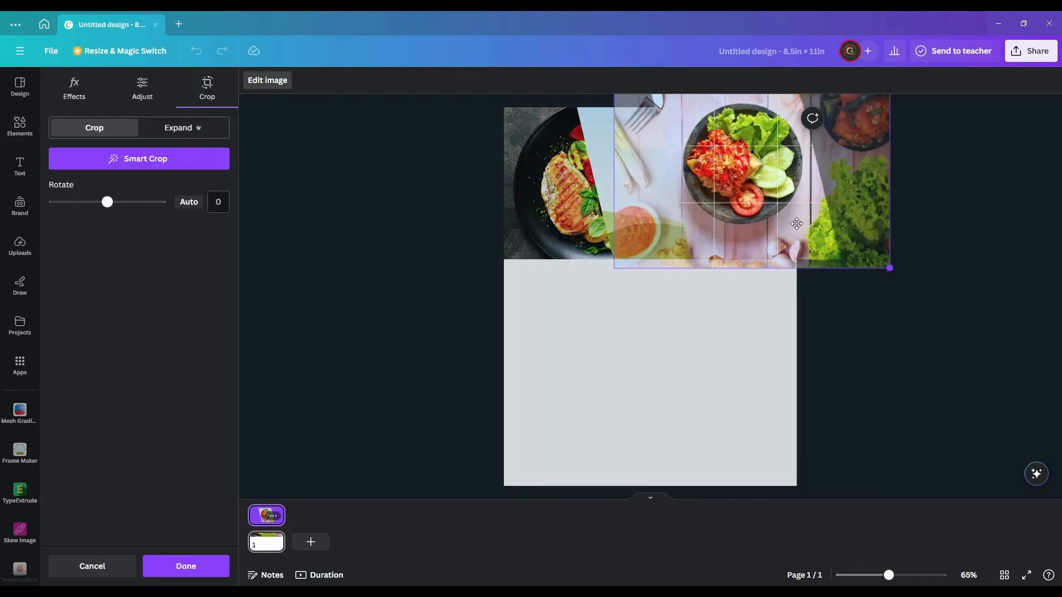
left_click_drag(765, 222, 747, 223)
left_click(681, 351)
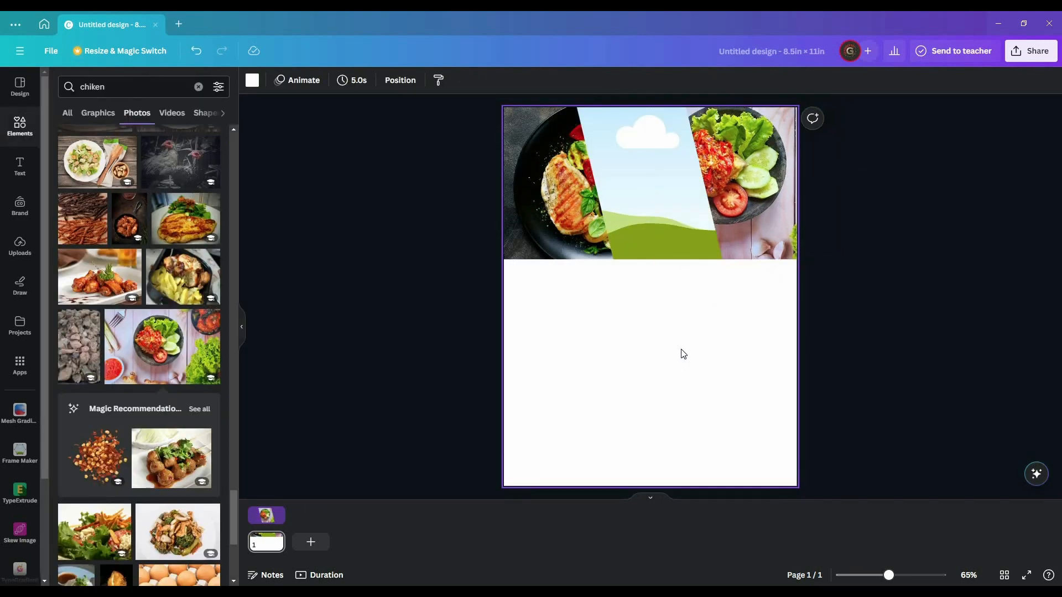
- Browse the chicken photos and fill the middle frame with the stew in a dark bowl on a wooden table
scroll(145, 374, "down", 15)
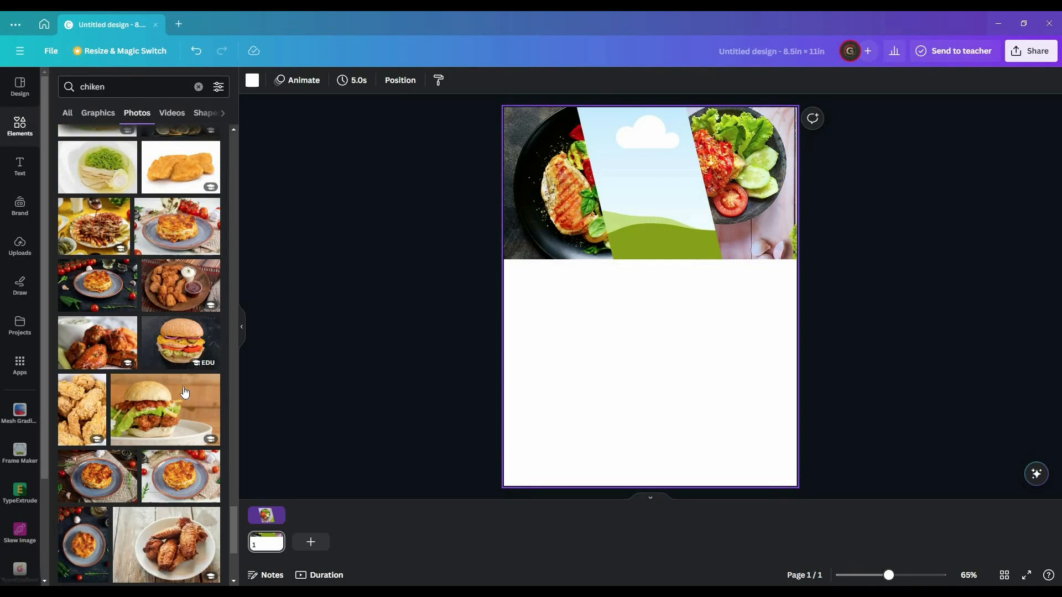
scroll(191, 398, "down", 15)
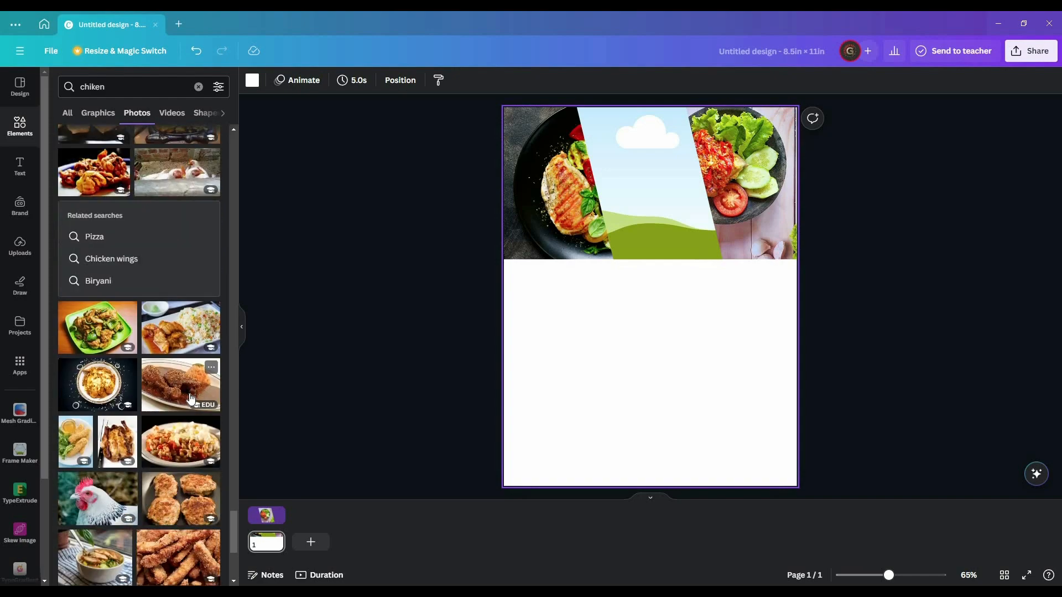
scroll(189, 393, "down", 10)
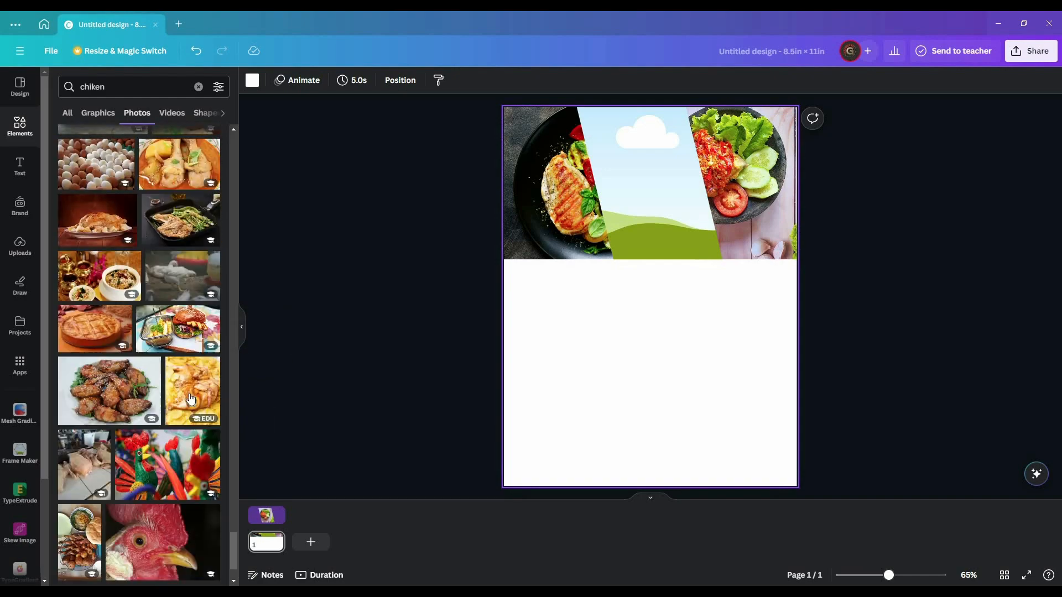
scroll(189, 393, "down", 10)
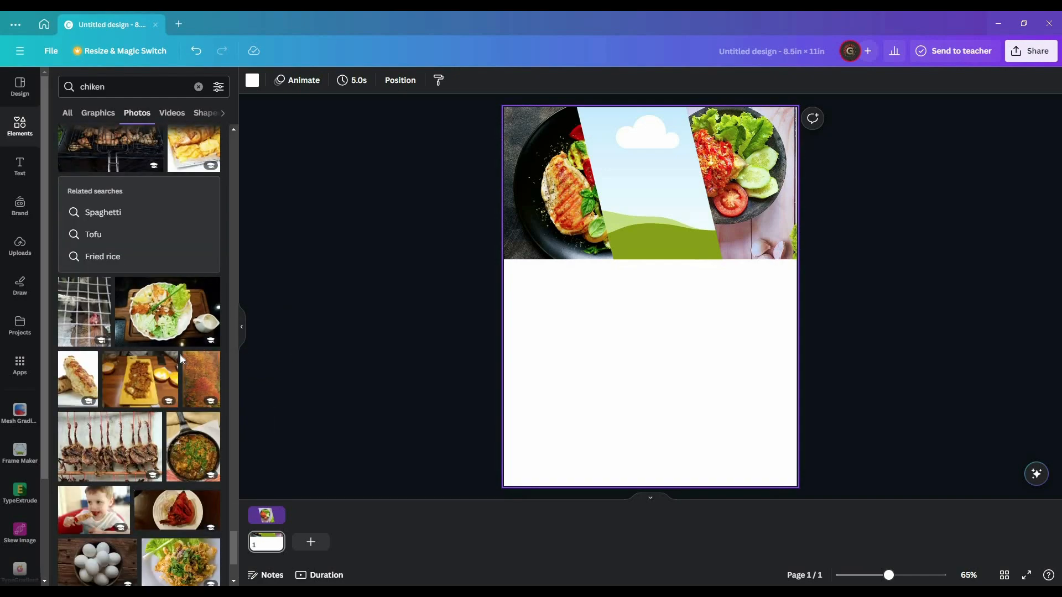
scroll(181, 360, "down", 10)
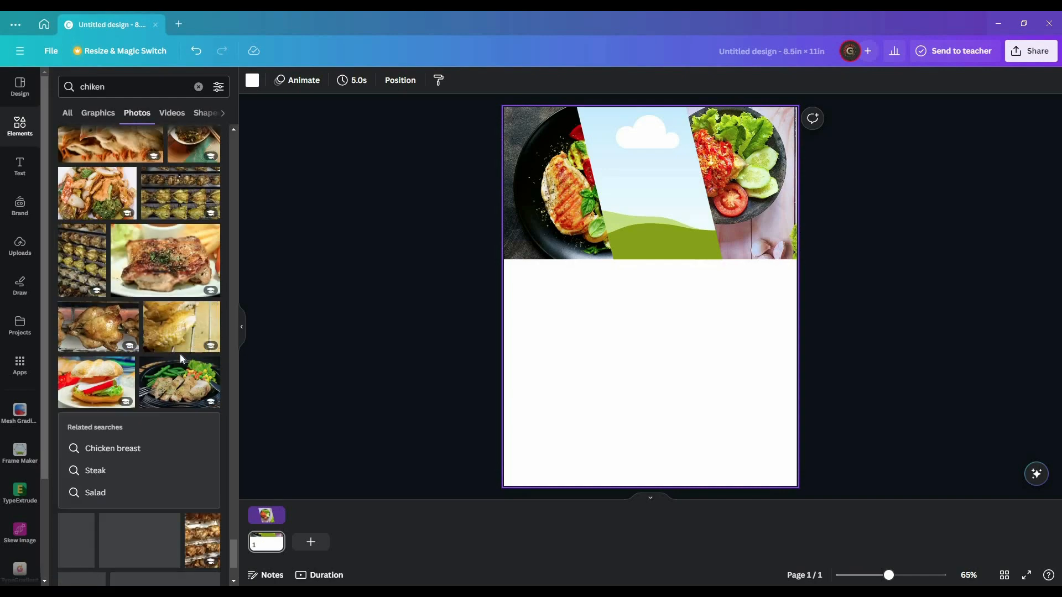
left_click_drag(234, 528, 240, 139)
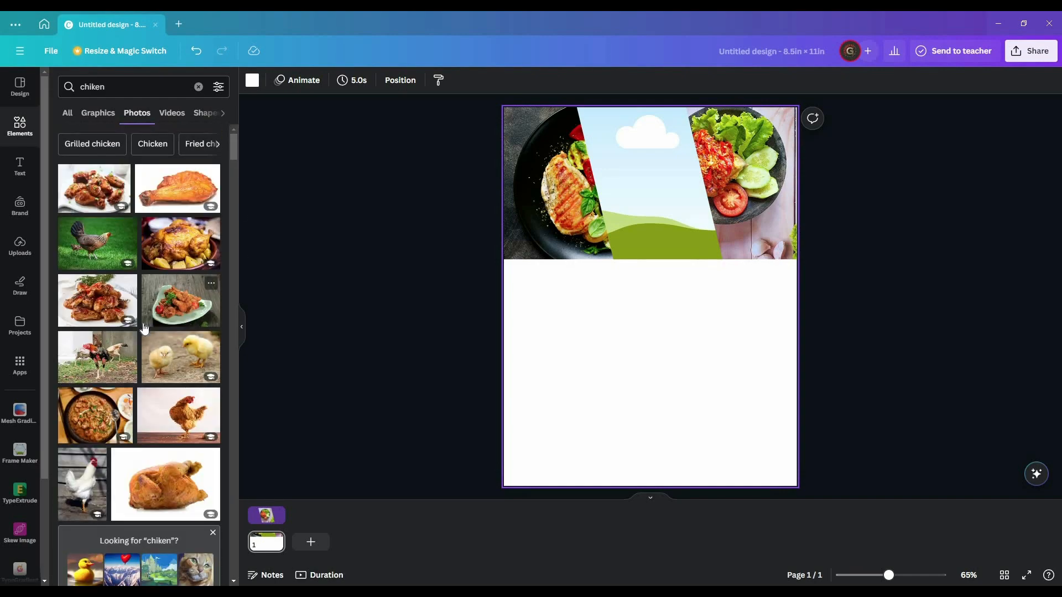
scroll(194, 329, "down", 2)
left_click_drag(95, 305, 705, 208)
double_click(653, 248)
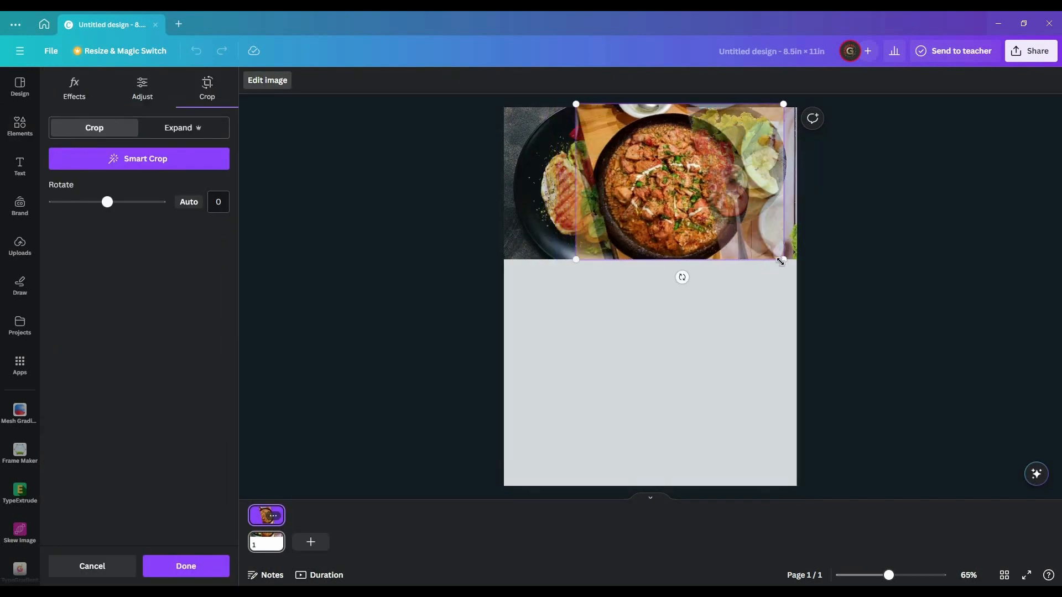
left_click(658, 376)
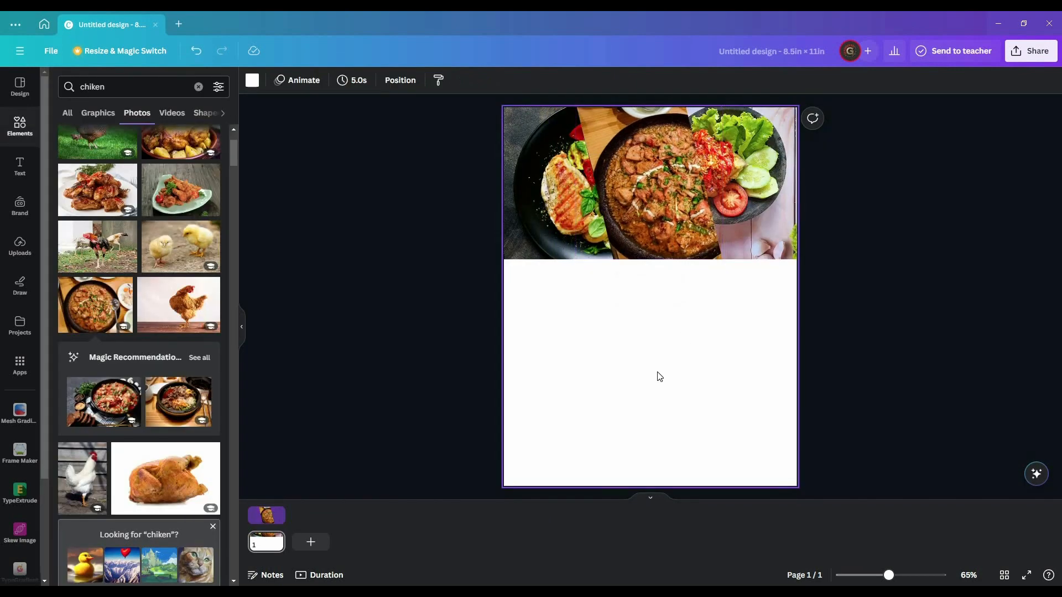
- Add two straight lines and stretch one along the slanted seam between the left and middle photos, about 4.6 long at 75°
left_click(67, 113)
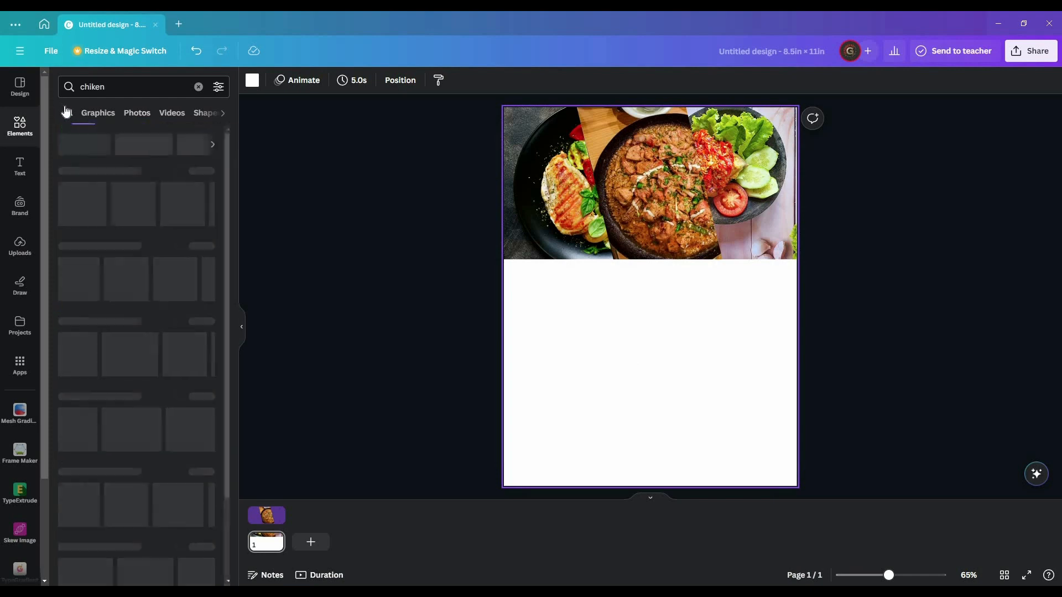
left_click(199, 87)
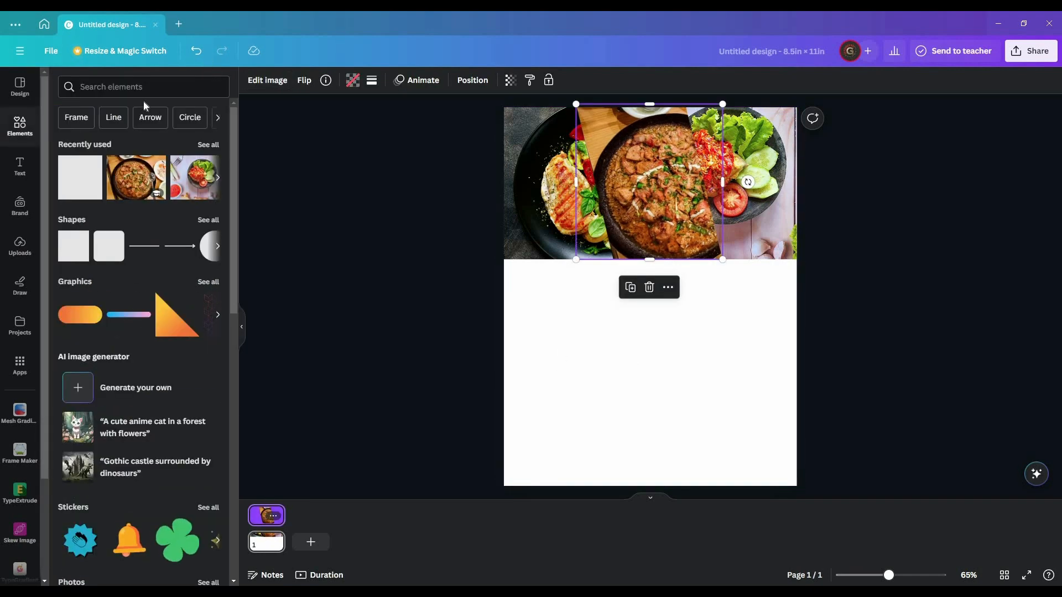
type("line")
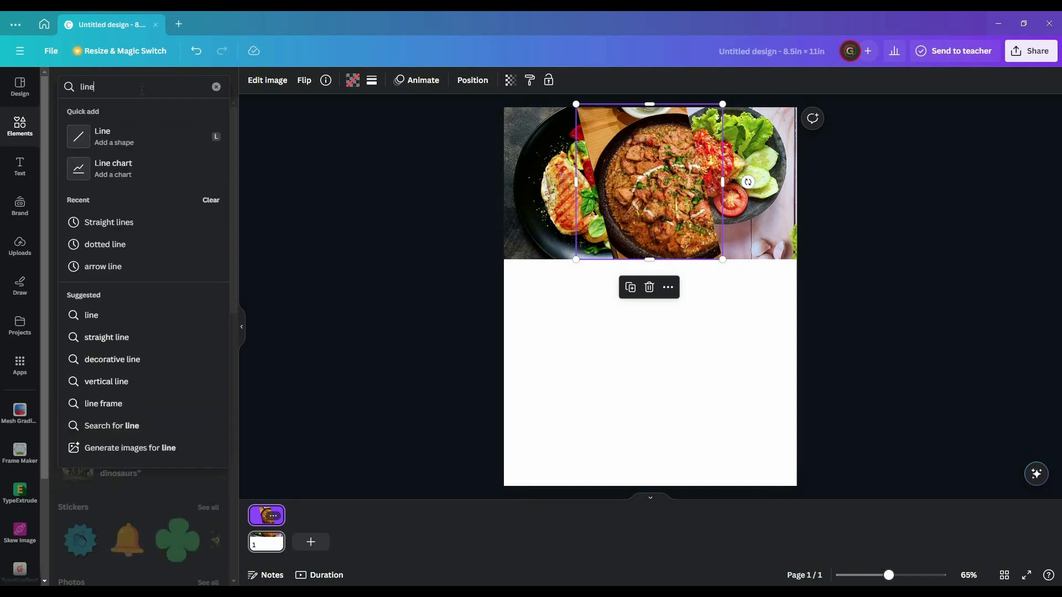
left_click(130, 144)
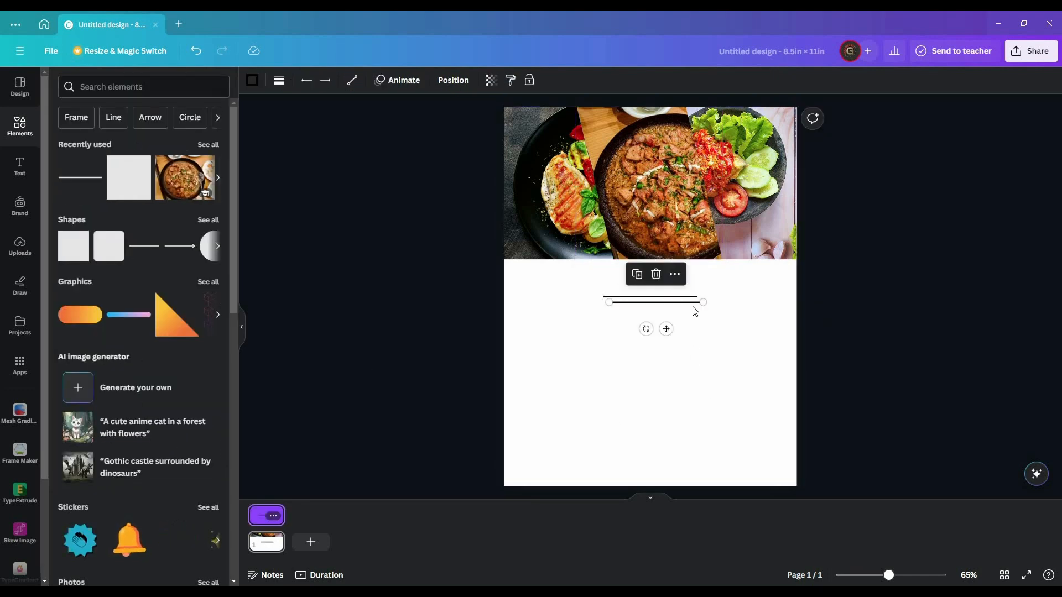
left_click_drag(567, 137, 577, 107)
left_click_drag(694, 297, 612, 263)
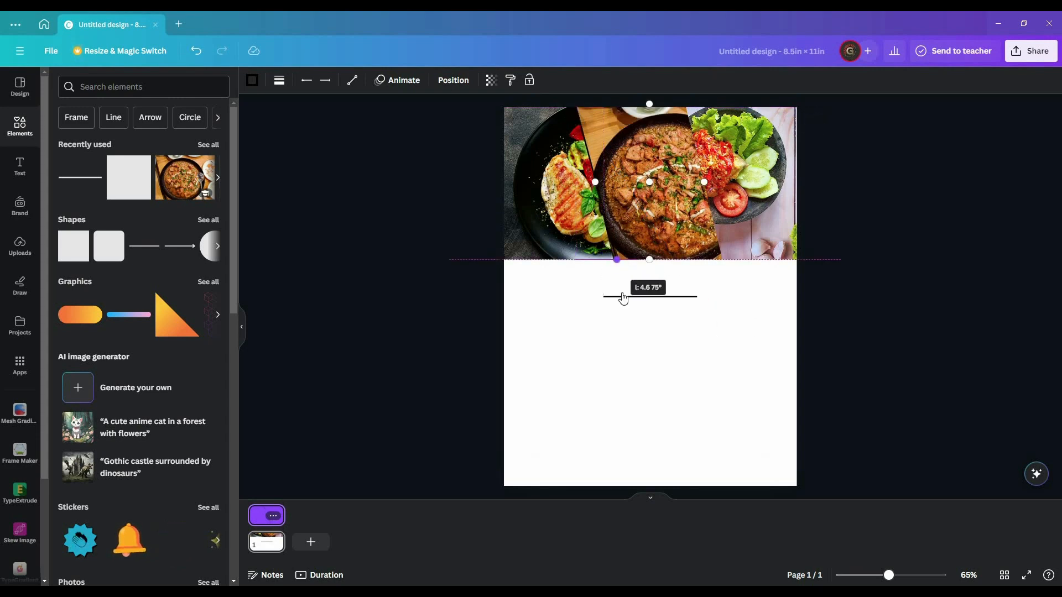
left_click_drag(623, 298, 625, 296)
- Recolor the slanted seam line with the burnt orange taken from the left photo's colors
left_click(278, 82)
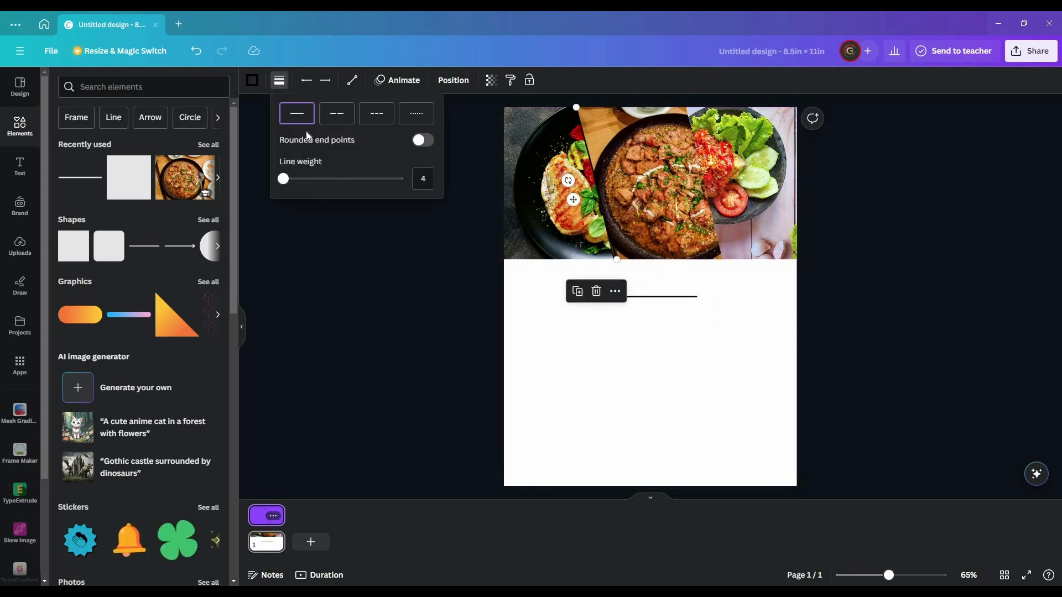
left_click(251, 81)
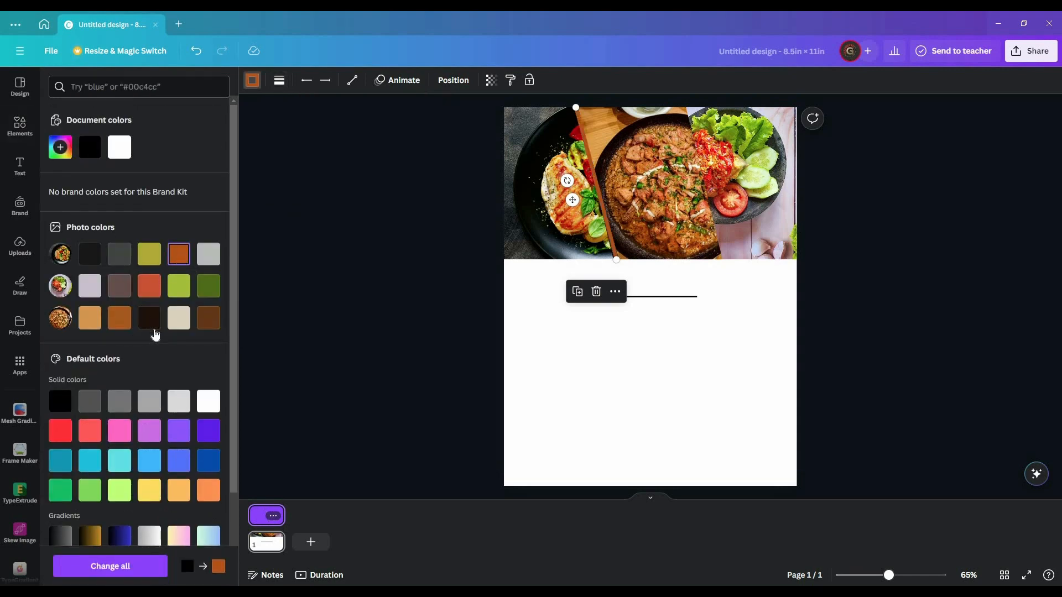
- Recolor the slanted seam line between the left and middle photos with the light orange from the default solid colors
left_click(179, 490)
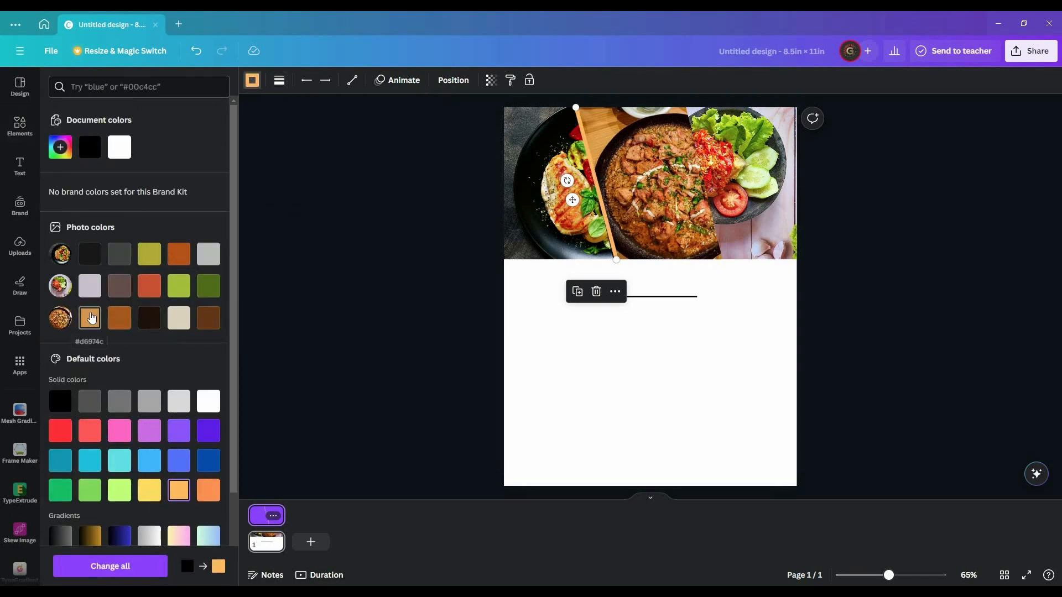
left_click(90, 318)
left_click(178, 254)
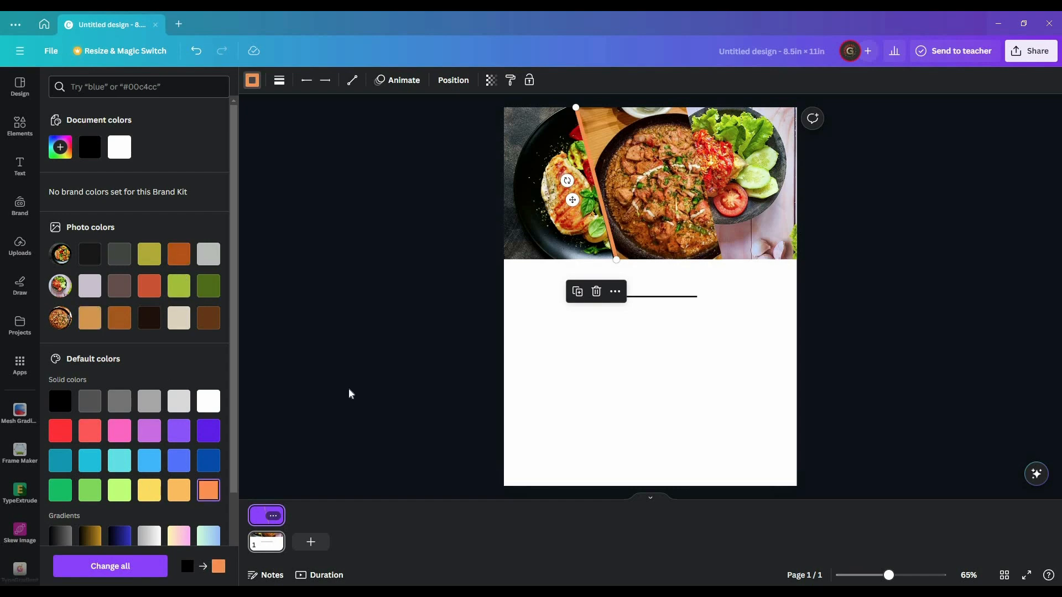
left_click(434, 243)
left_click(615, 259)
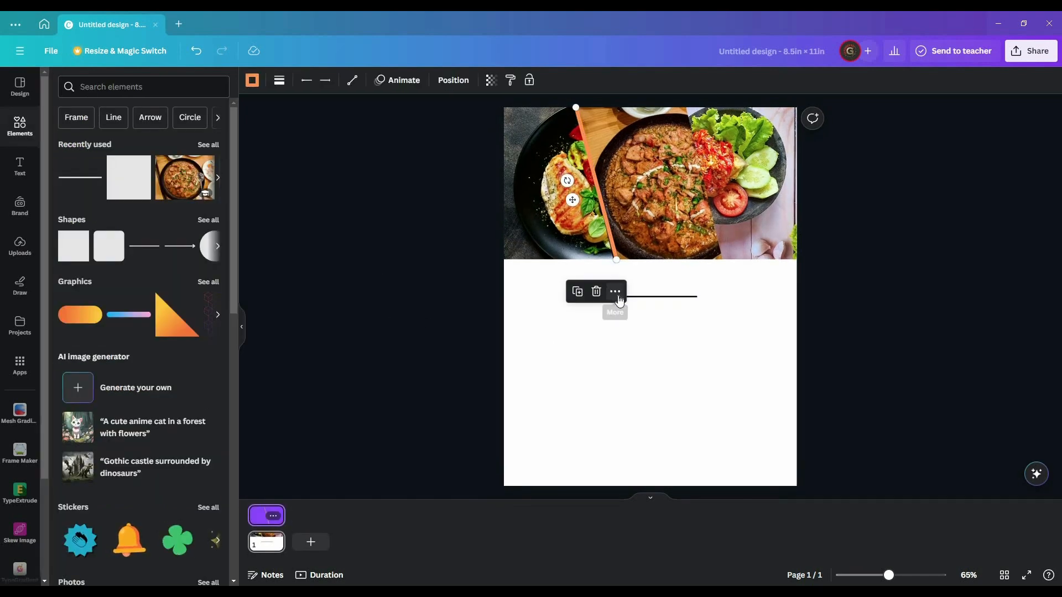
- Delete the spare black line below the photos and check the orange seam line's placement and weight
left_click(641, 300)
key("Delete")
left_click_drag(614, 256, 552, 277)
scroll(625, 250, "up", 10, "ctrl")
scroll(488, 177, "up", 5)
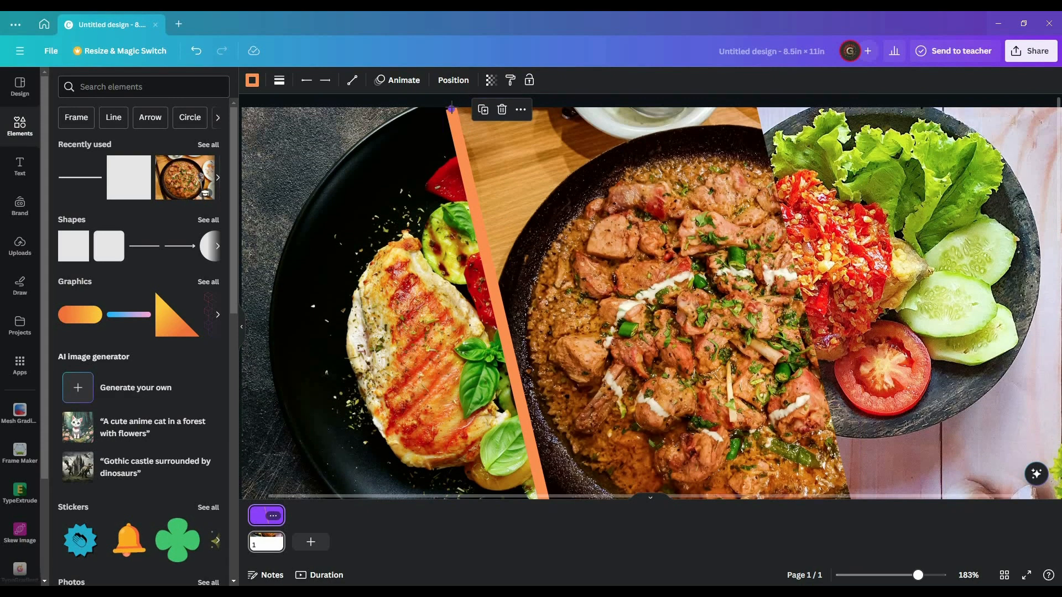
left_click(307, 81)
left_click(279, 81)
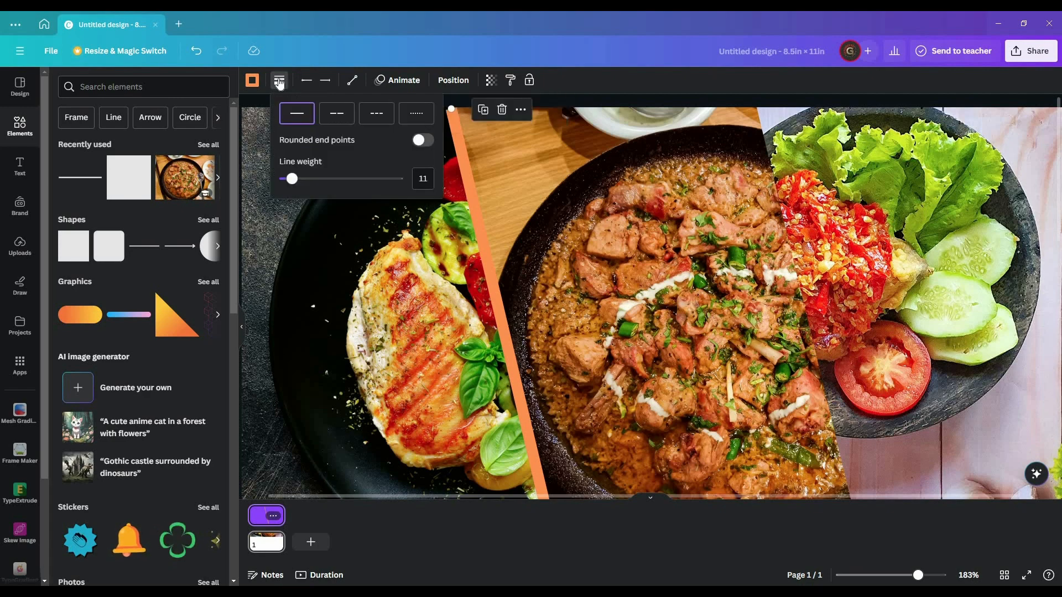
left_click(506, 342)
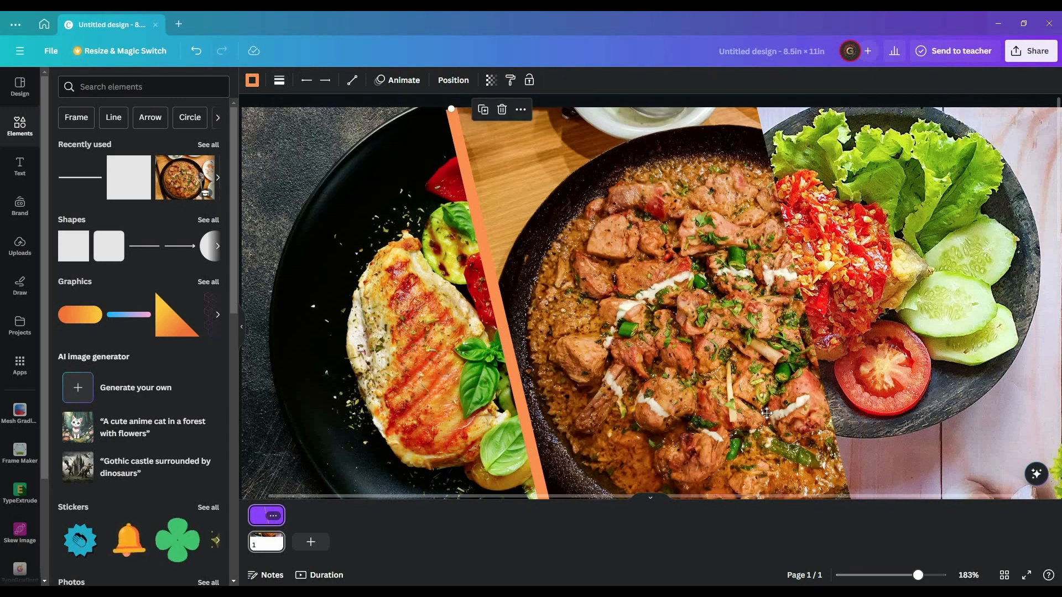
- Place a copy of the orange divider line along the slanted seam between the middle and right photos
left_click_drag(767, 413, 809, 353)
left_click(752, 354)
scroll(752, 354, "down", 3)
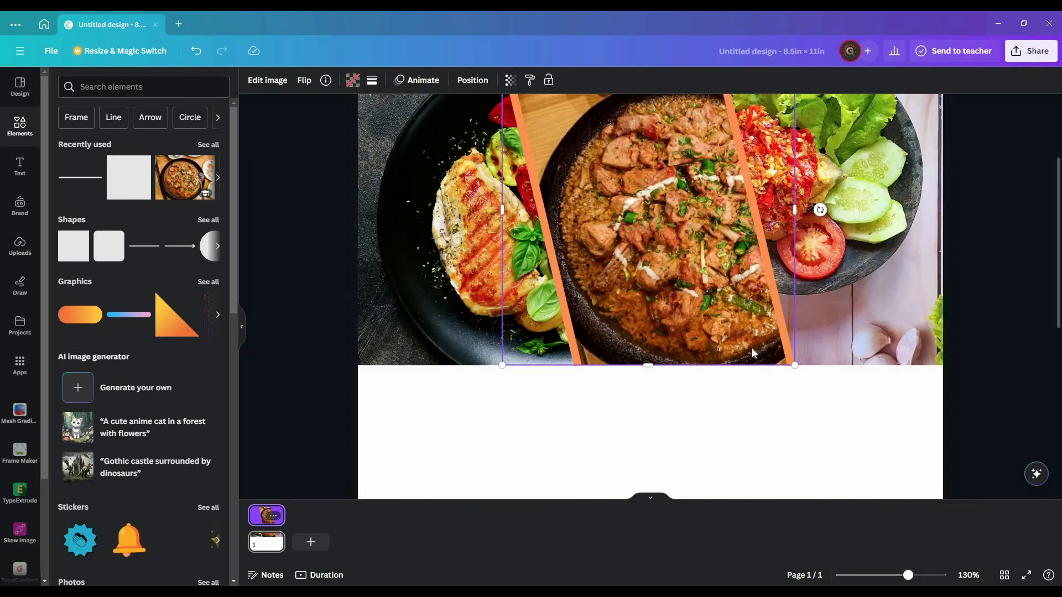
scroll(752, 353, "down", 3)
left_click(741, 387)
scroll(741, 387, "down", 2)
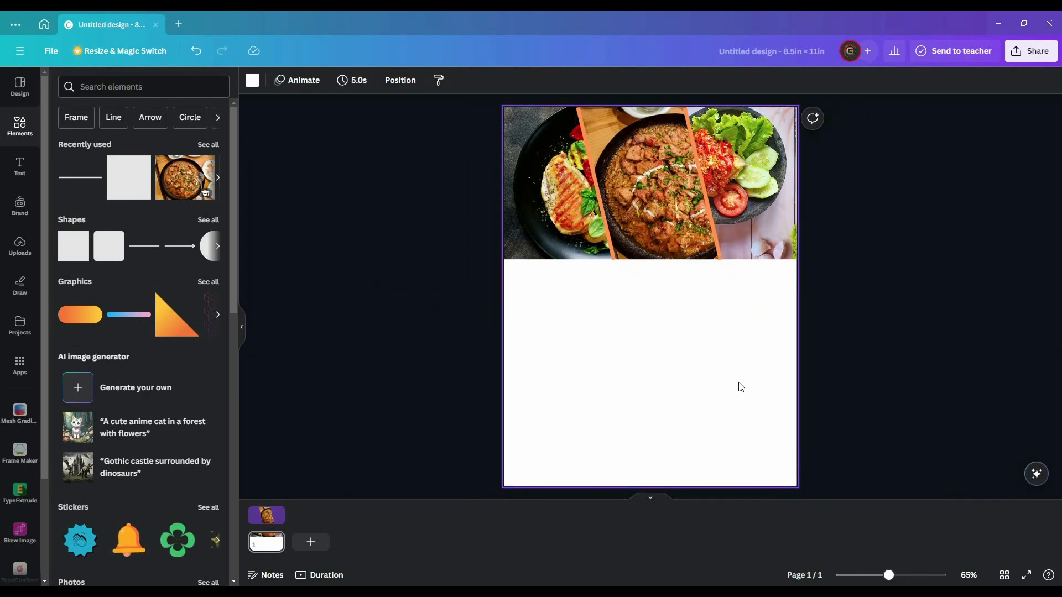
- Set the page background to the dark brown #2B0C04
left_click(105, 87)
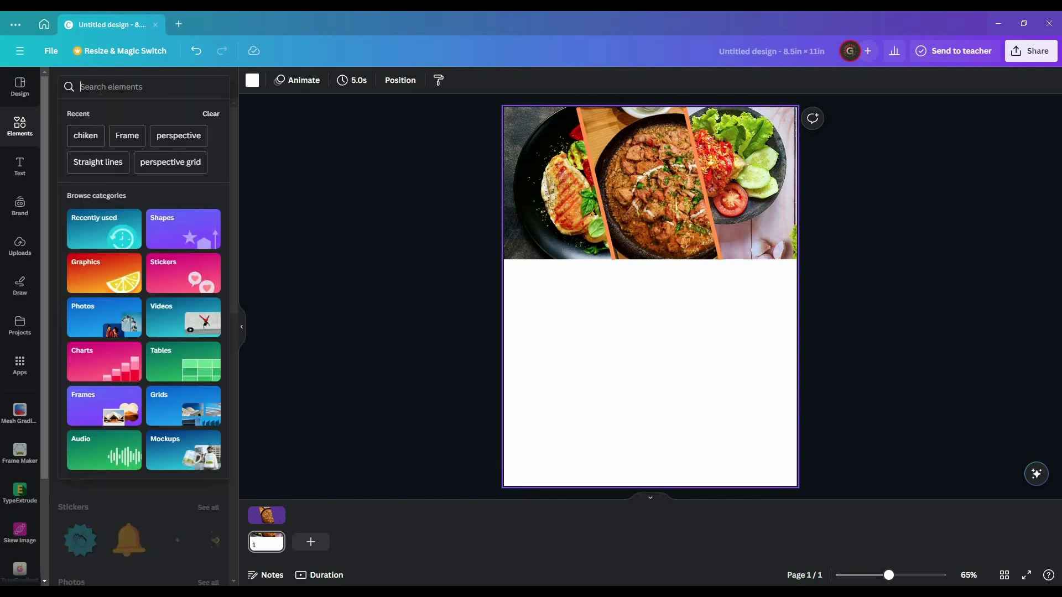
left_click(566, 341)
left_click(252, 81)
scroll(183, 387, "down", 2)
scroll(178, 387, "up", 2)
left_click(119, 318)
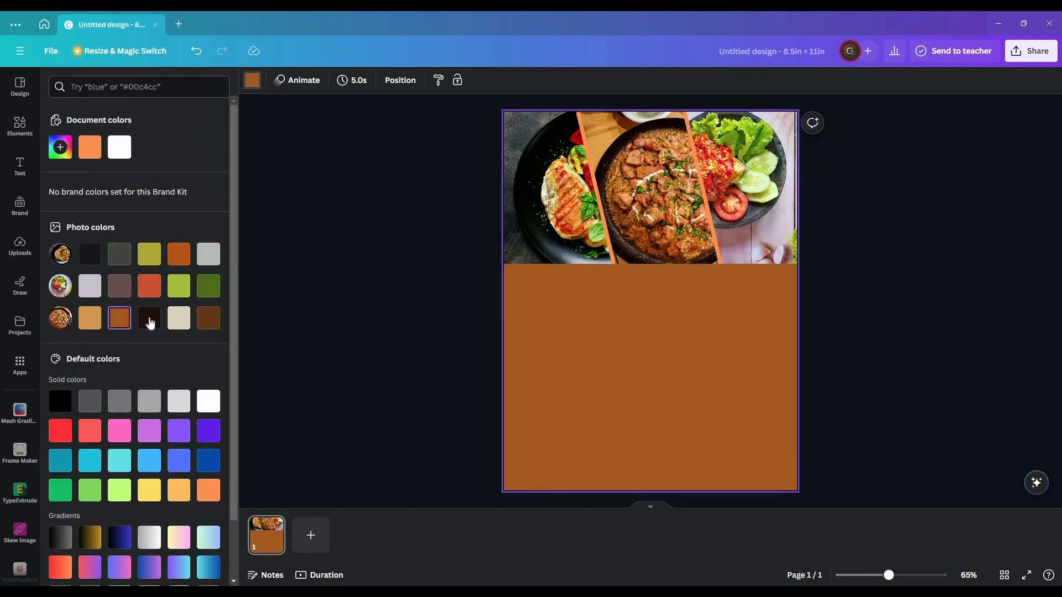
left_click(150, 317)
left_click(60, 148)
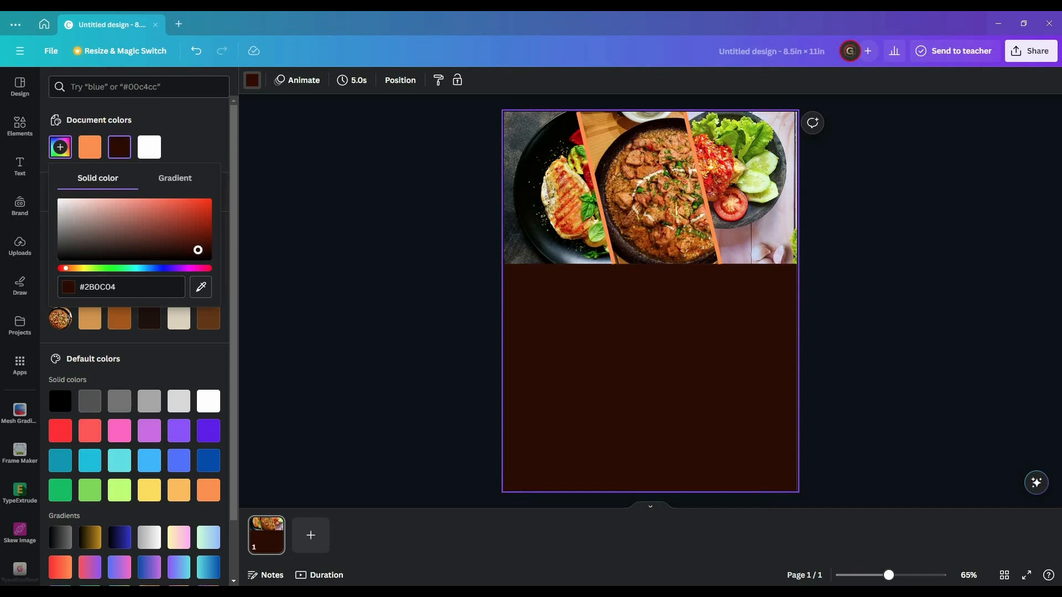
- Add a circular frame overlapping the lower edge of the header photos and shrink it
left_click(20, 126)
left_click(377, 332)
left_click(76, 114)
left_click(178, 204)
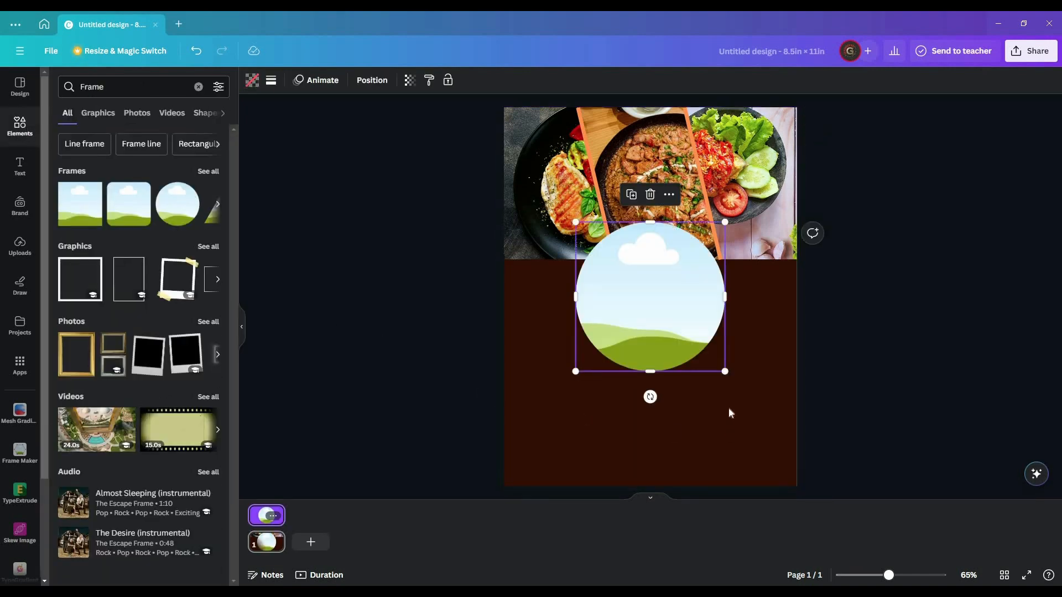
left_click_drag(725, 372, 649, 349)
- Duplicate the circular frame to make three, then resize and arrange them in an arc across the header's lower edge
left_click_drag(616, 301, 696, 266, "alt")
left_click_drag(730, 313, 715, 299)
left_click_drag(684, 286, 757, 332)
left_click_drag(589, 308, 567, 308)
left_click_drag(665, 275, 635, 278)
left_click_drag(557, 301, 558, 304)
mouse_move(742, 300)
left_mouse_down()
mouse_move(723, 300)
mouse_move(748, 315)
left_mouse_up()
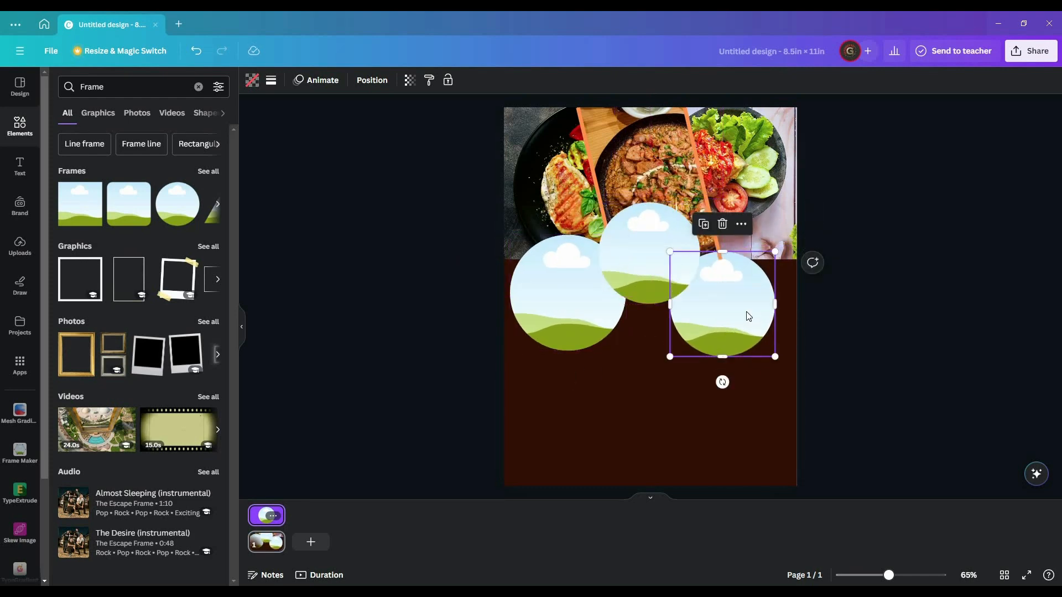
left_click(99, 114)
scroll(138, 142, "down", 5)
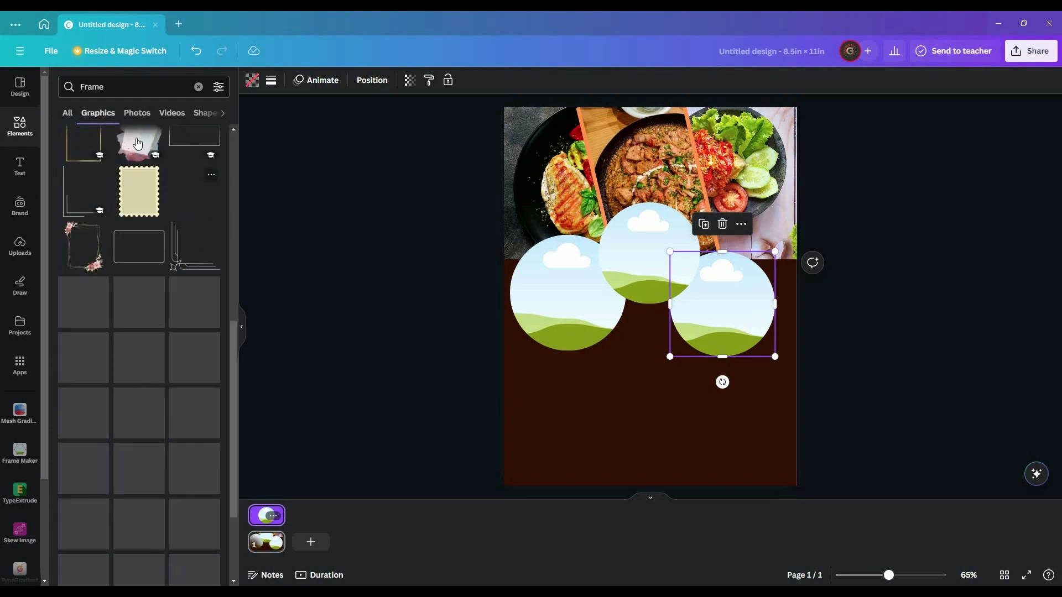
left_click(68, 113)
left_click(17, 128)
left_click(188, 113)
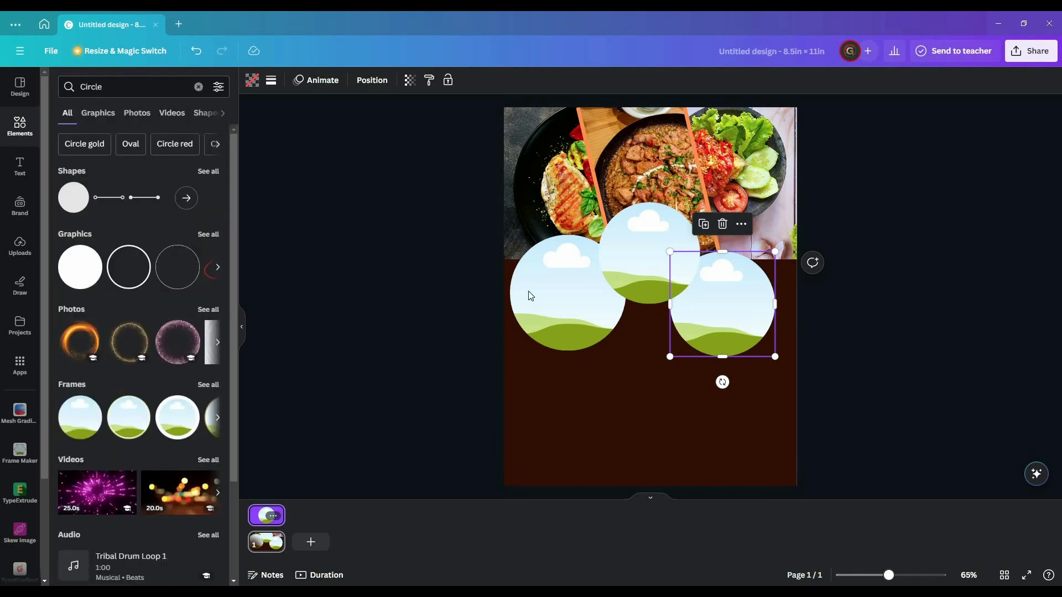
- Give the left circular frame a thick solid white border
left_click(590, 323)
left_click(290, 80)
left_click_drag(274, 152, 282, 155)
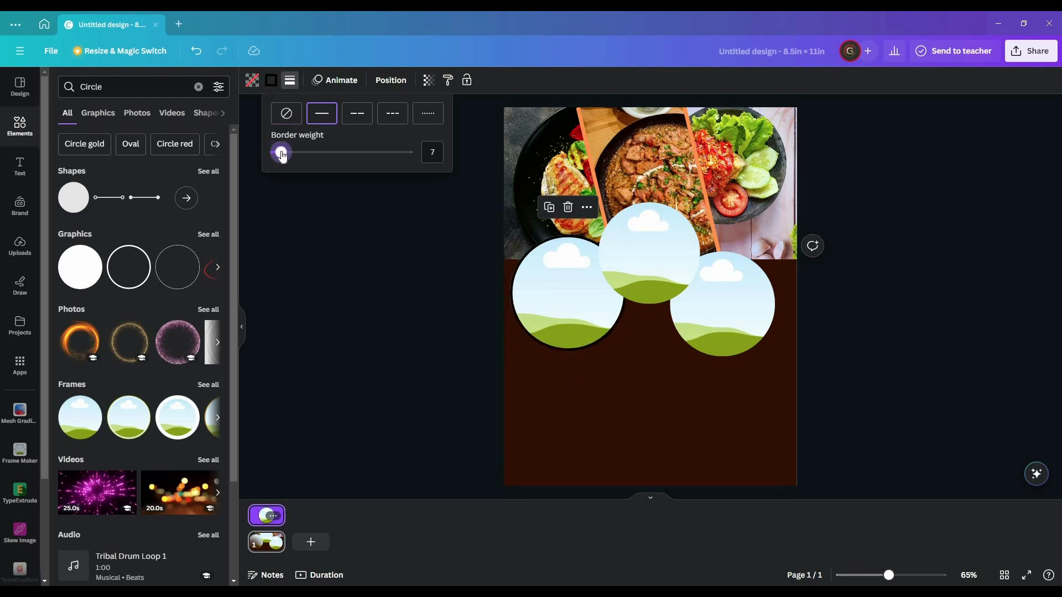
left_click(271, 80)
left_click(421, 208)
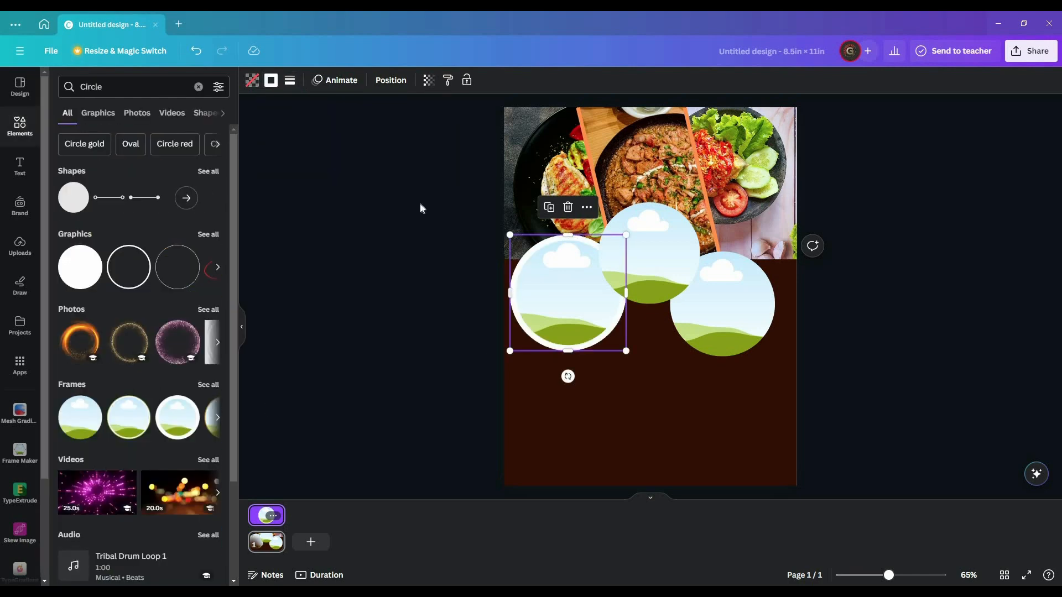
left_click(271, 80)
left_click(290, 81)
- Give the middle circular frame a solid white border of weight 16 and apply a matching border to the right circle
left_click(658, 237)
left_click(271, 81)
left_click(433, 152)
type("16")
key("Return")
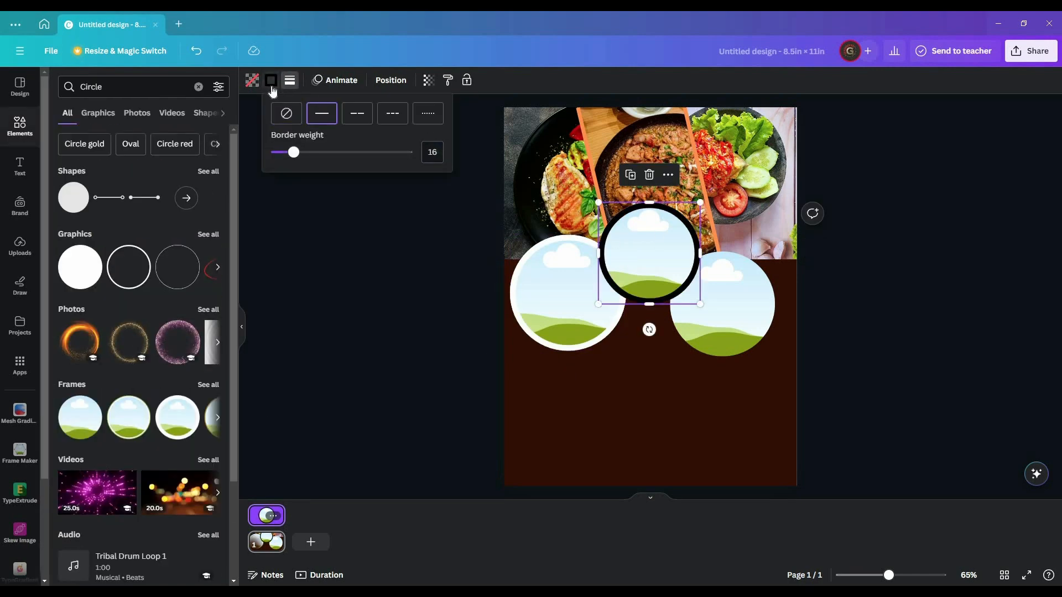
left_click(271, 80)
left_click(209, 401)
left_click(744, 331)
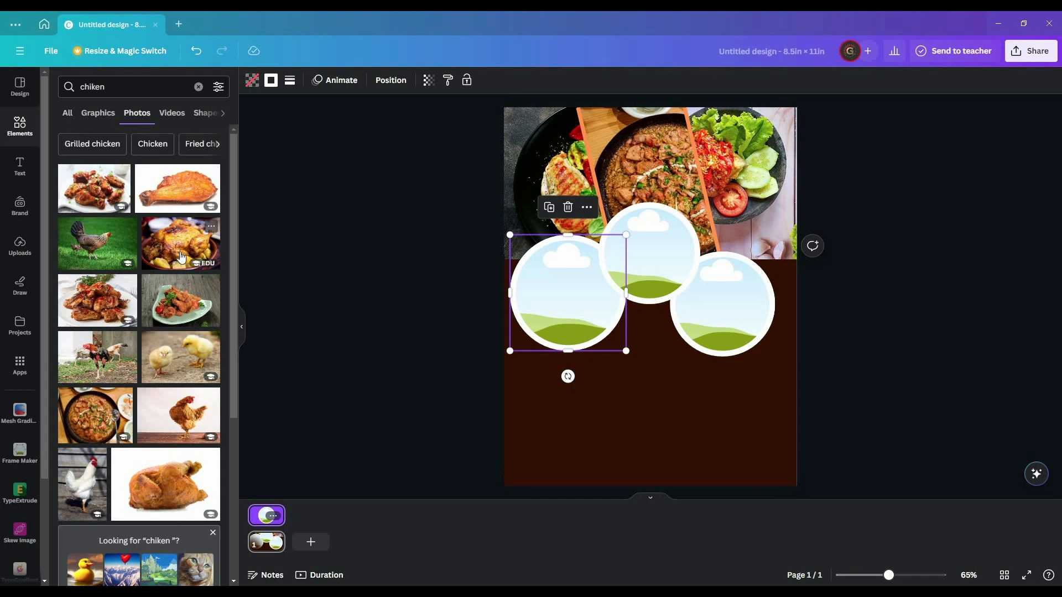
- Browse the chicken photos and fill the left circle with the creamy red curry served with sliced onions
scroll(183, 258, "down", 10)
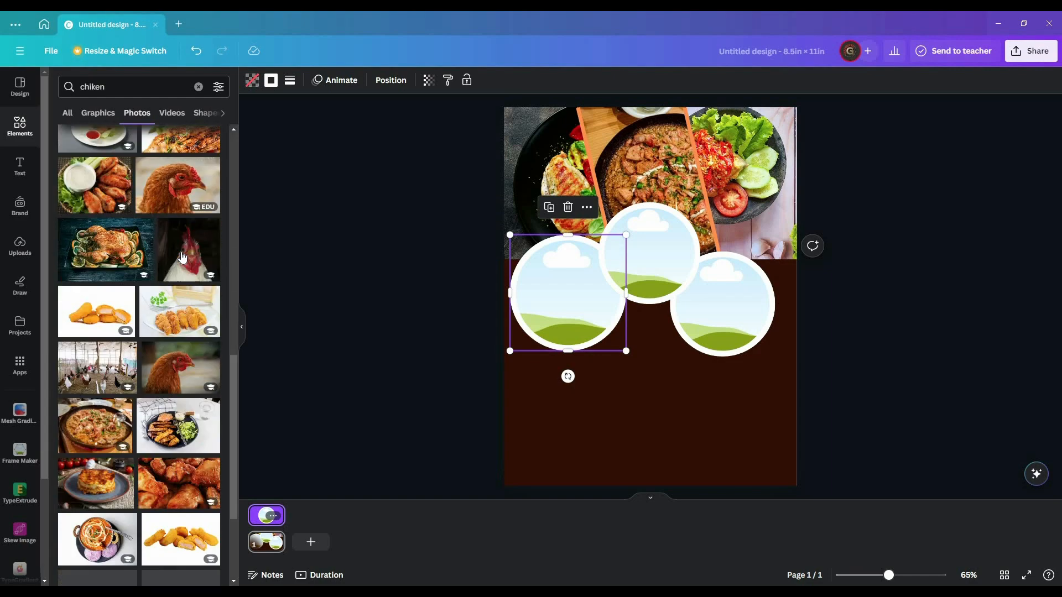
scroll(183, 258, "down", 6)
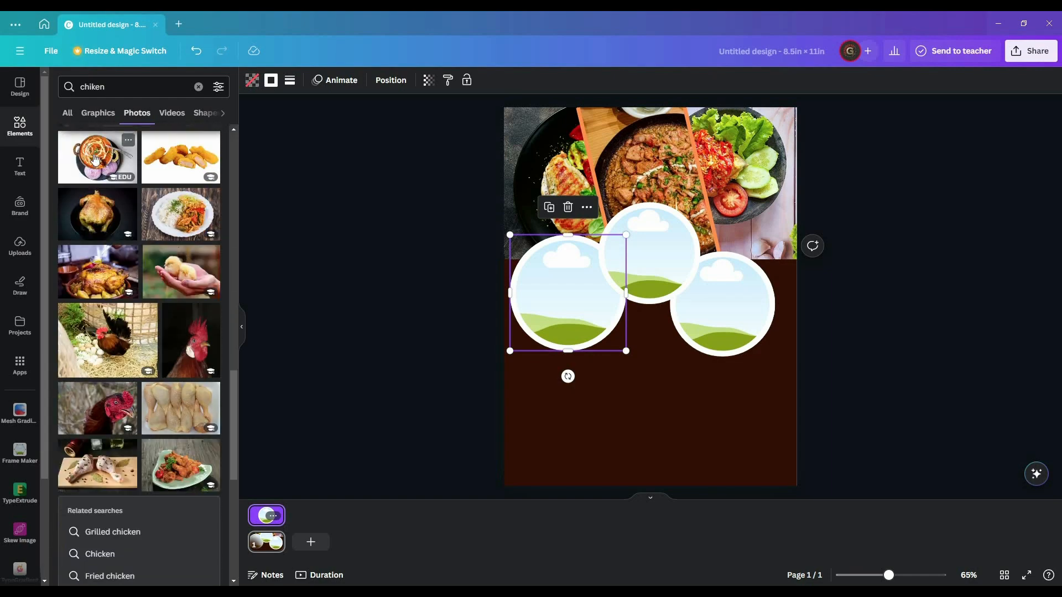
left_click(98, 158)
left_click_drag(636, 343, 510, 354)
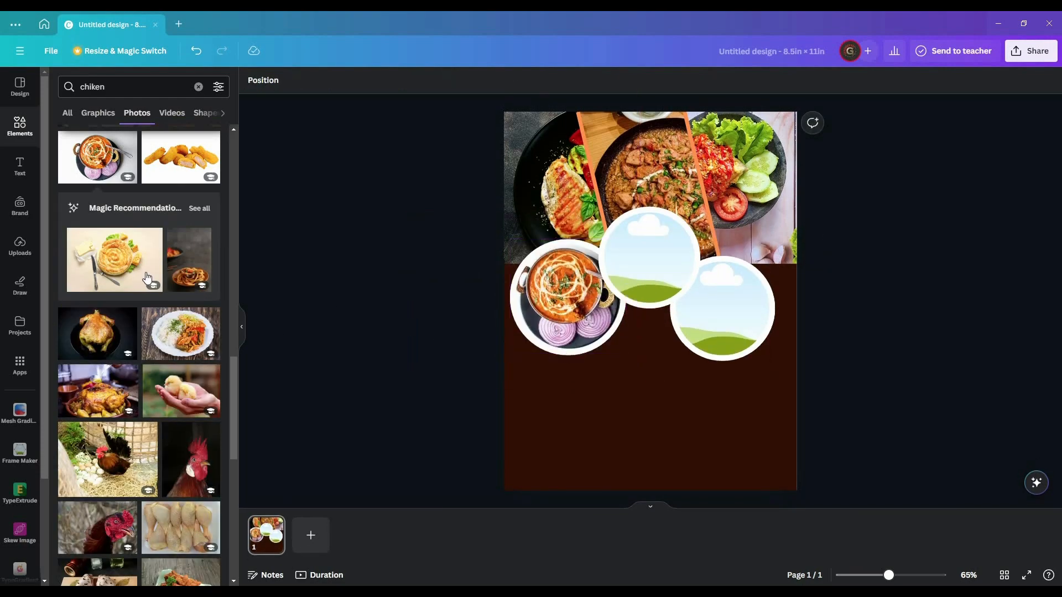
- Find the plate of penne pasta with tomatoes and basil among the photos and fill the right circle with it
scroll(166, 271, "down", 10)
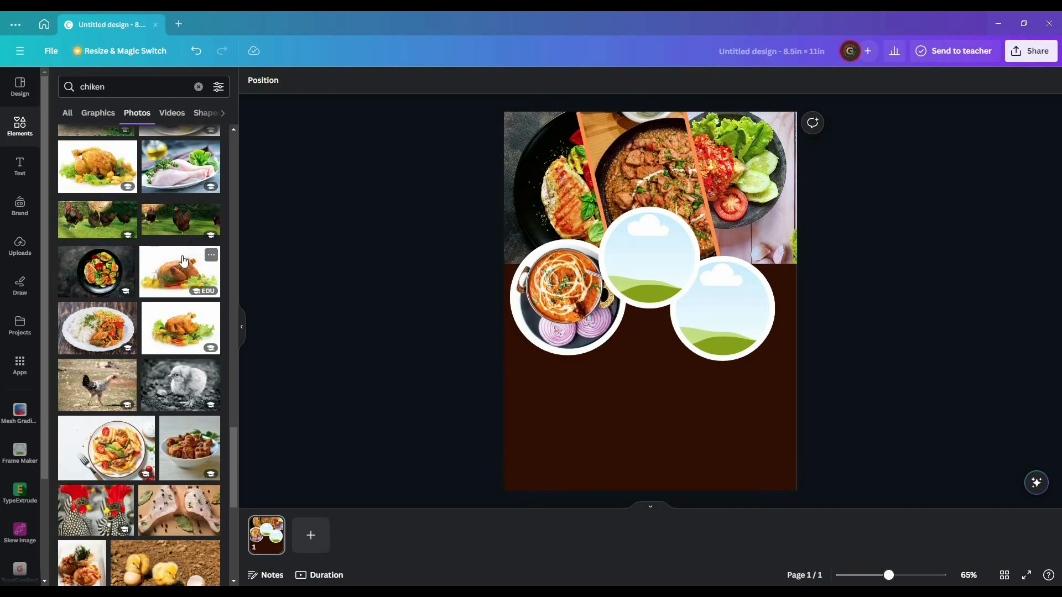
scroll(158, 278, "down", 3)
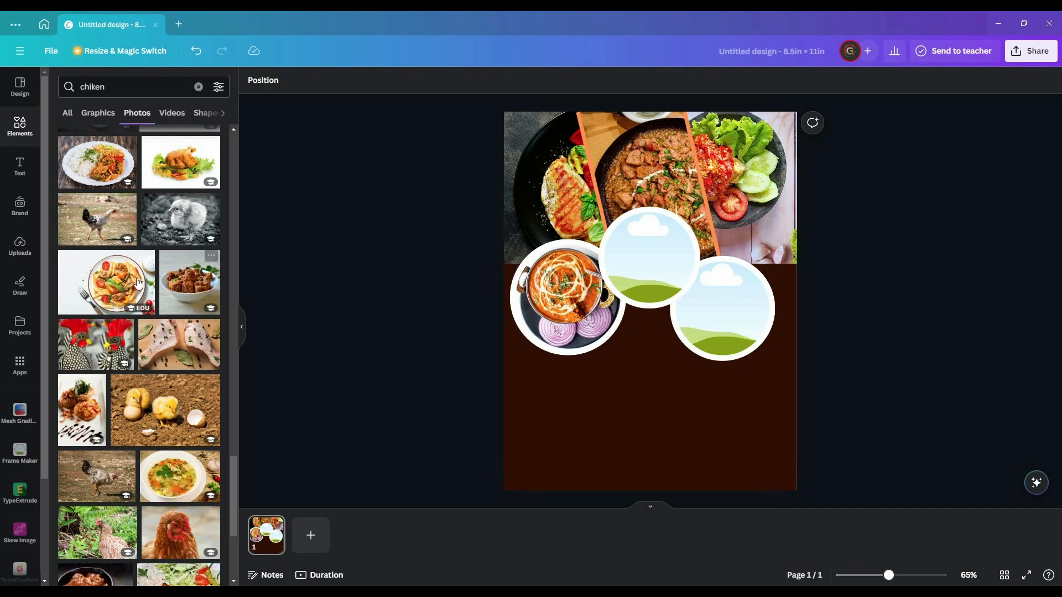
left_click(133, 280)
left_click_drag(613, 326, 757, 328)
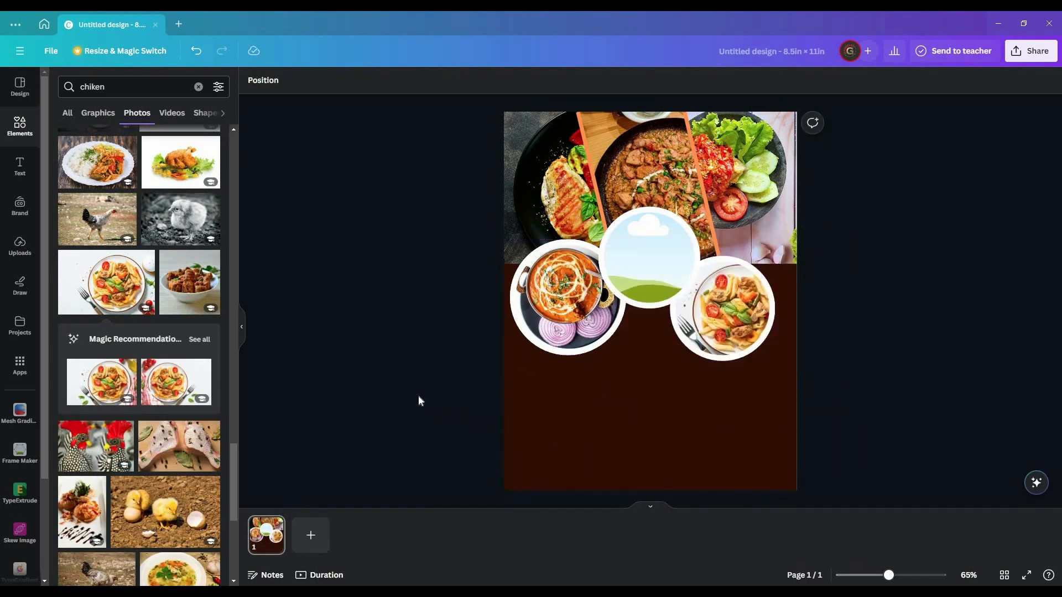
- Browse further through the chicken photos and fill the middle circle with the whole roast chicken in a black dish
scroll(173, 359, "down", 6)
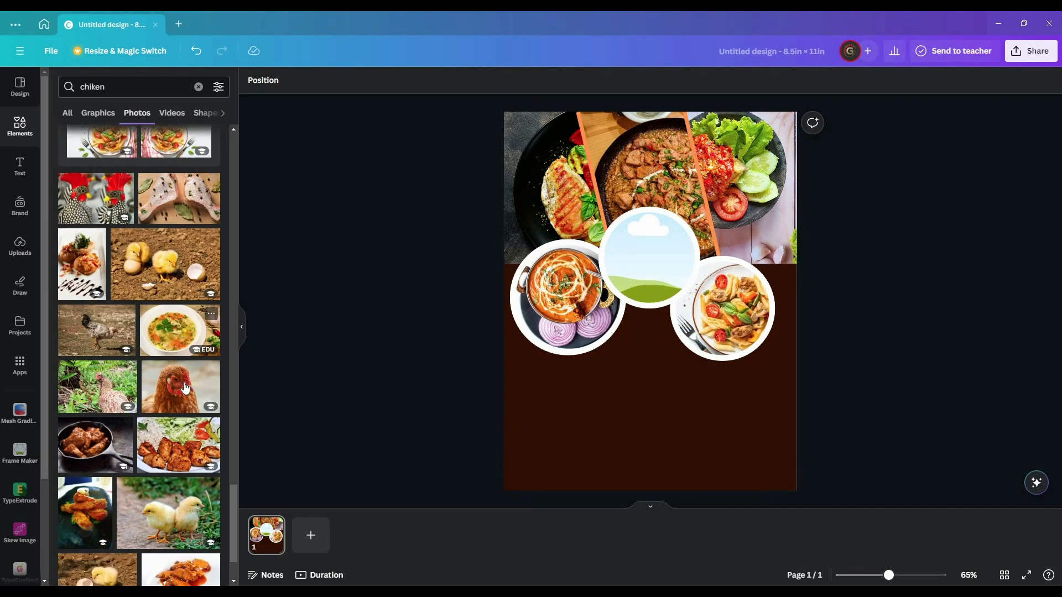
scroll(185, 388, "down", 8)
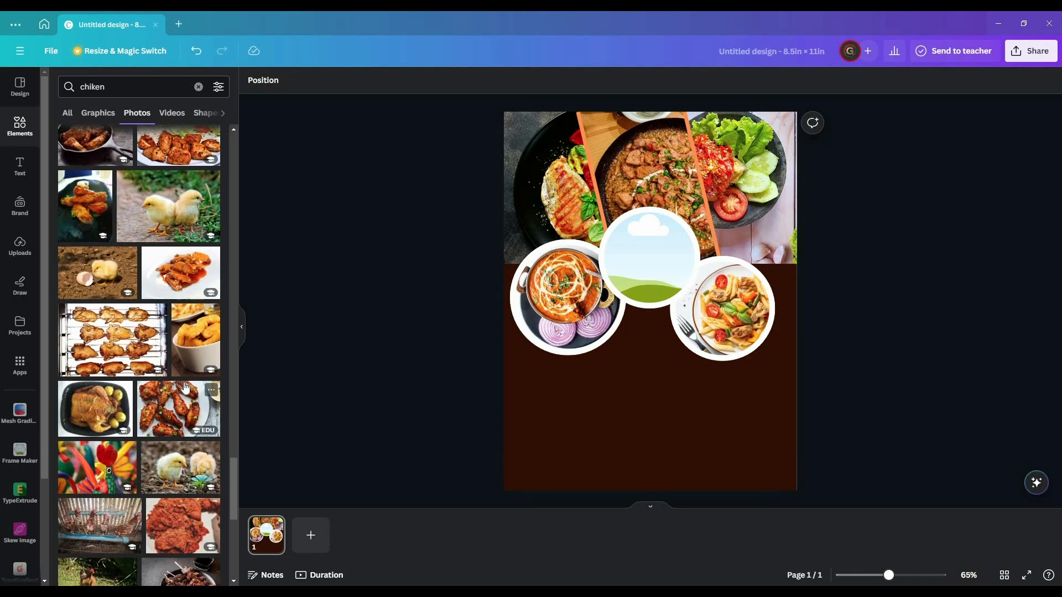
scroll(185, 388, "down", 1)
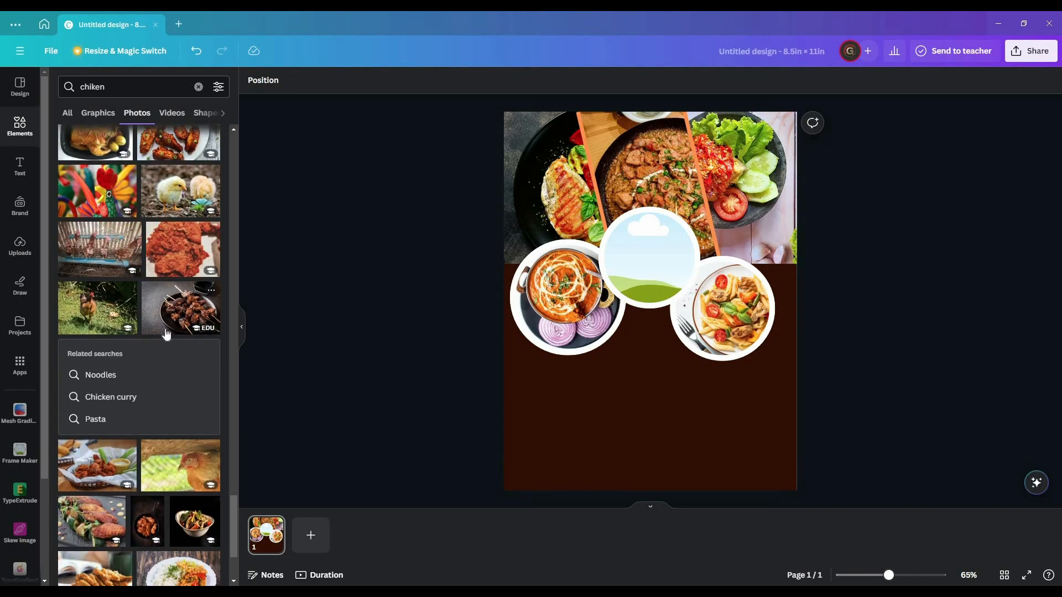
scroll(161, 326, "up", 2)
left_click(105, 249)
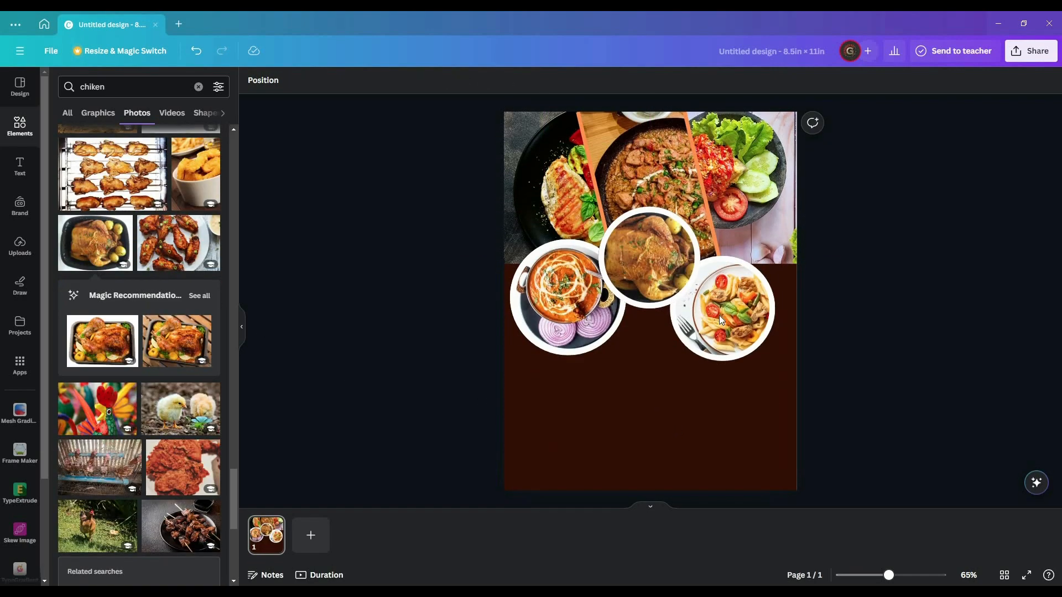
- Rescale and recenter the pasta photo within the right circle so the plate fits the frame
double_click(719, 315)
left_click_drag(770, 349, 731, 339)
left_click(605, 431)
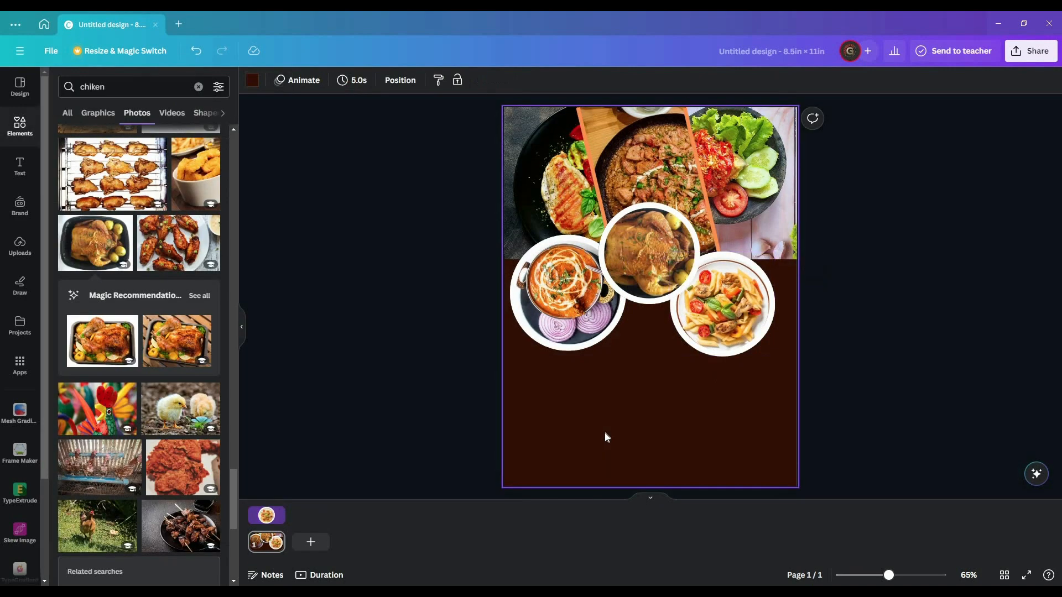
- Shift the curry photo slightly left within its circle and slightly enlarge the middle and right circular frames
double_click(632, 254)
left_click(552, 293)
double_click(553, 296)
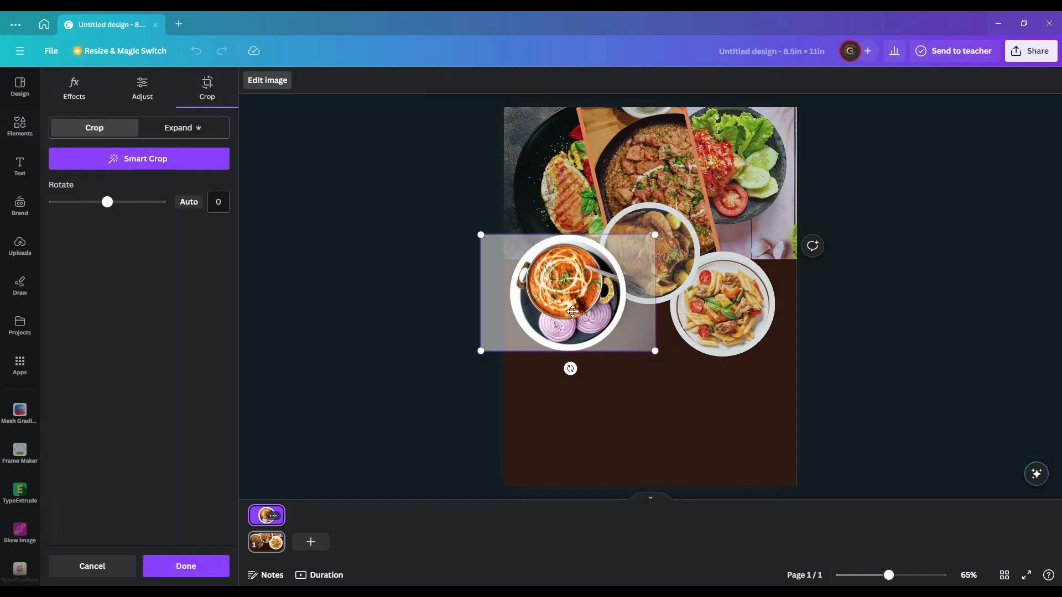
left_click(581, 399)
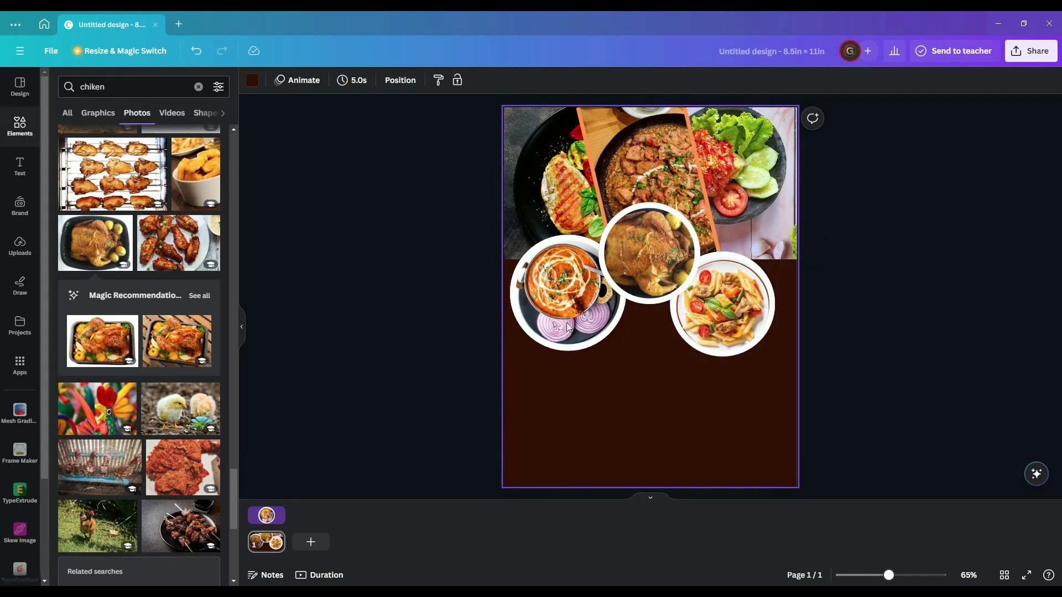
left_click(264, 139)
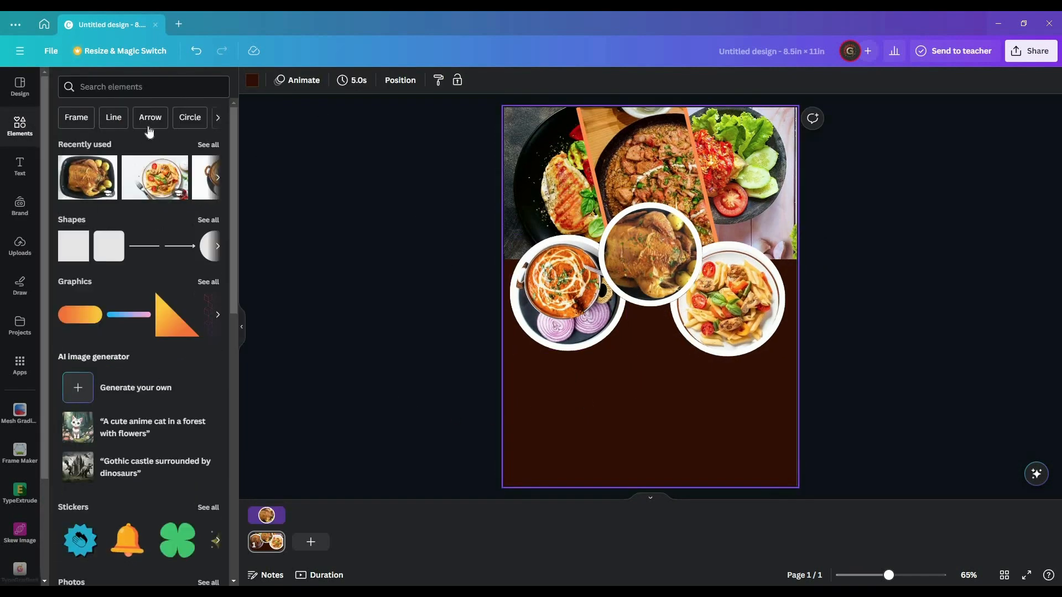
- Add a rounded speech bubble shape from the full shapes collection to the flyer
left_click(219, 119)
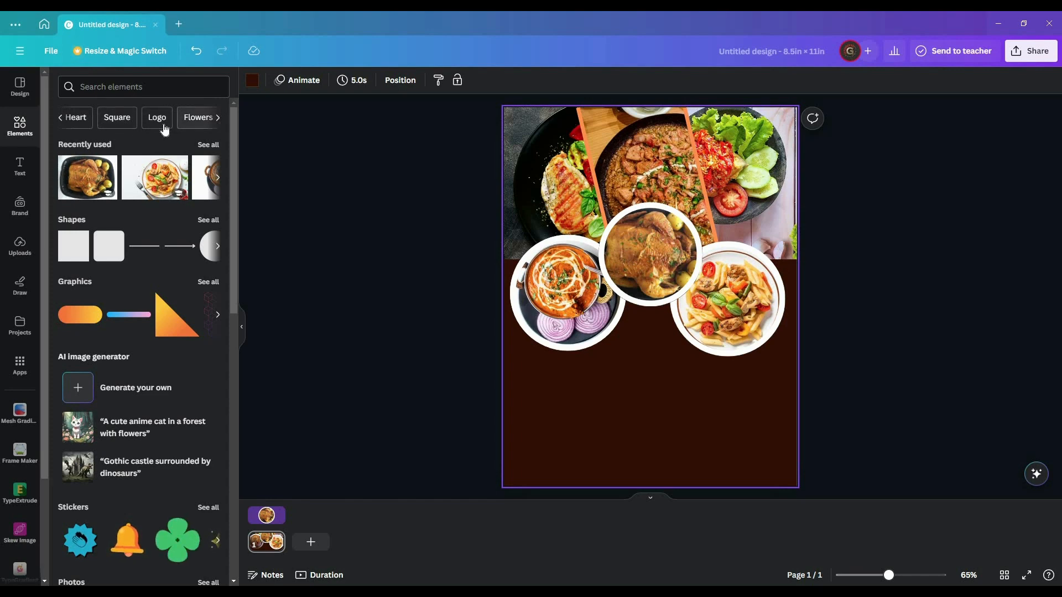
left_click(209, 220)
scroll(207, 264, "down", 2)
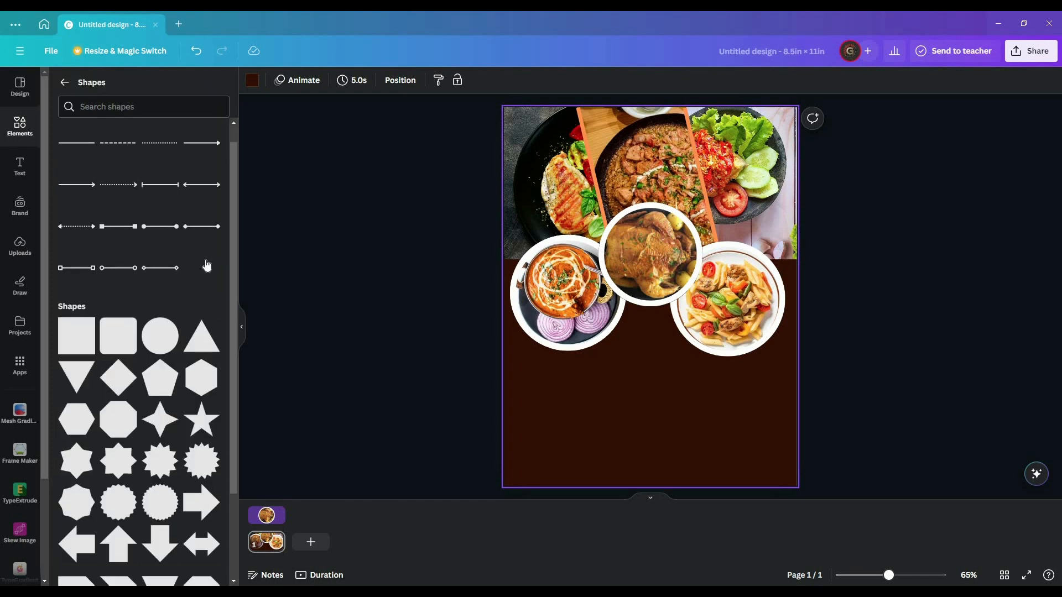
scroll(207, 266, "down", 1)
scroll(209, 266, "down", 3)
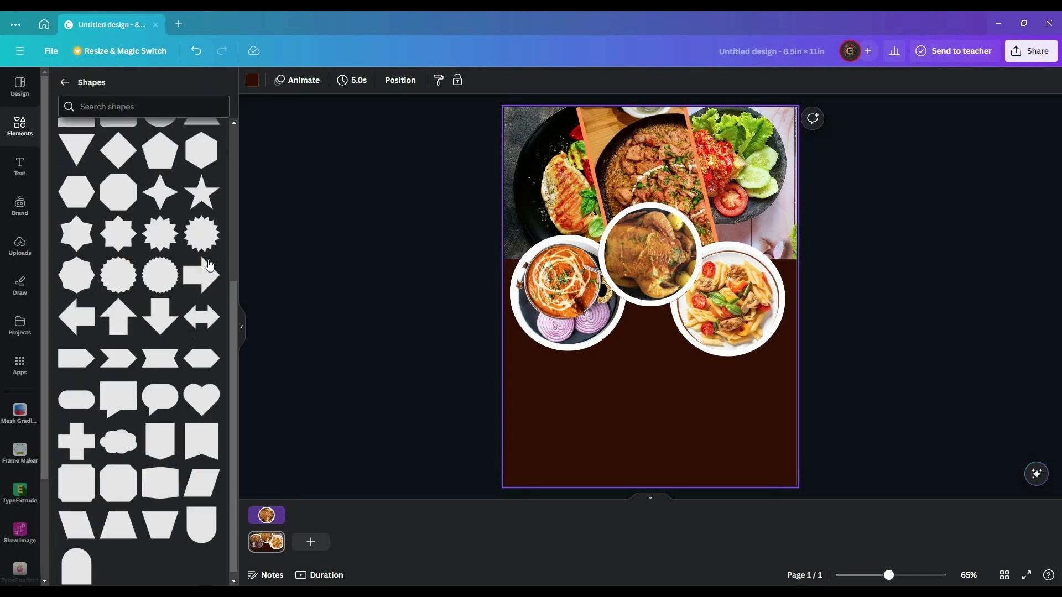
left_click(169, 382)
left_click(146, 397)
left_click(155, 392)
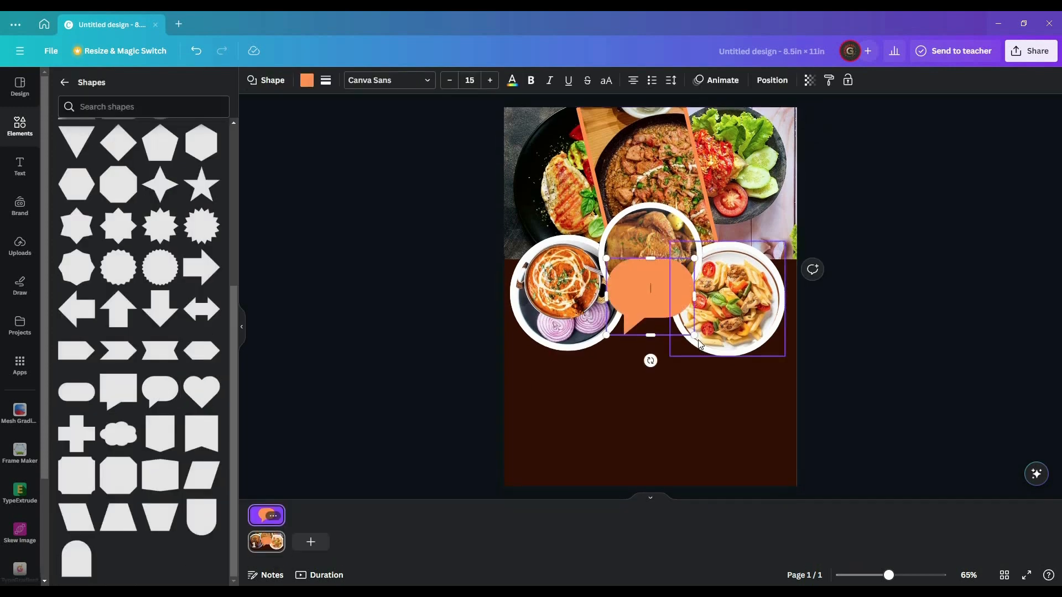
- Recolor the speech bubble brown from the photo colors, shrink it and place it at the upper edge of the middle dish circle
left_click(307, 80)
scroll(147, 431, "down", 2)
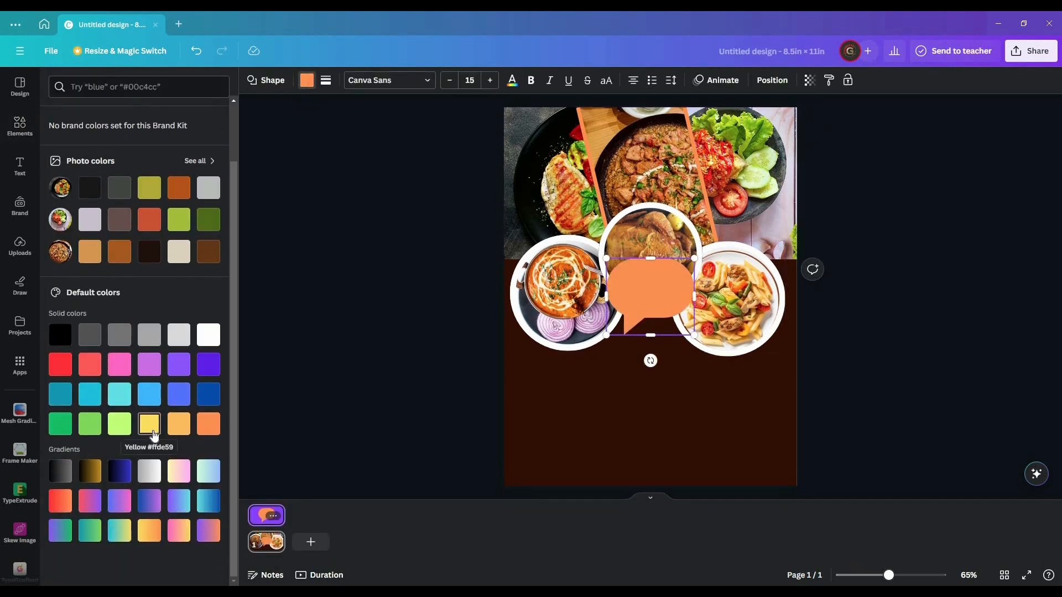
left_click(178, 425)
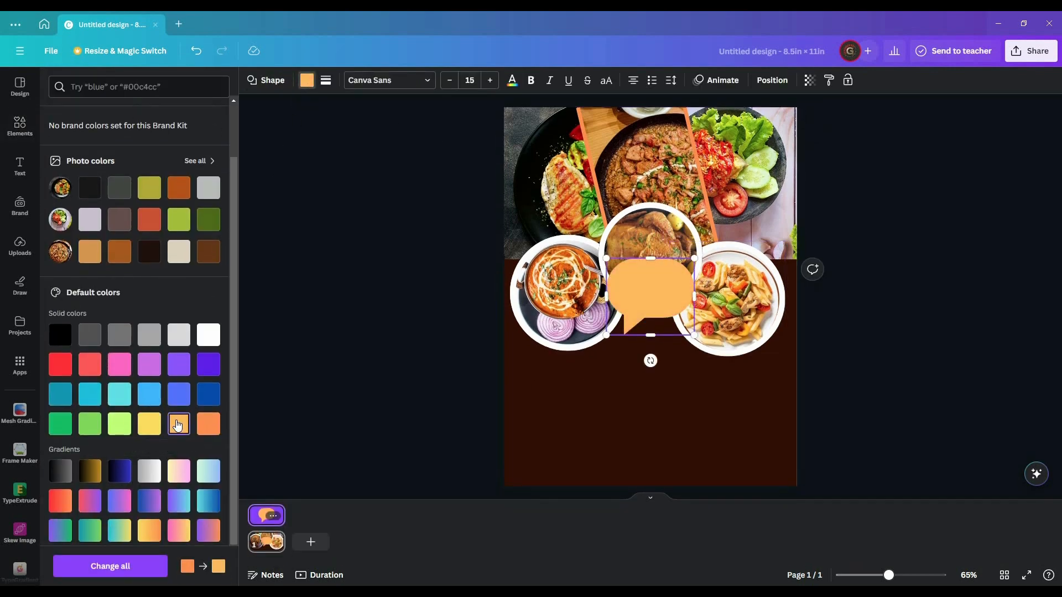
left_click(117, 253)
left_click_drag(671, 301, 667, 193)
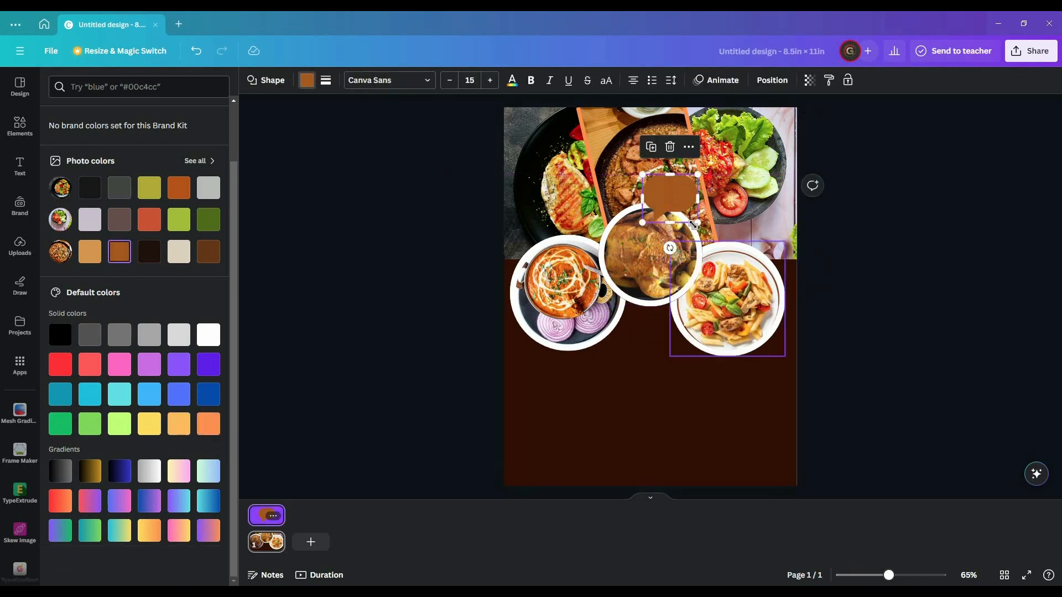
left_click_drag(697, 221, 684, 219)
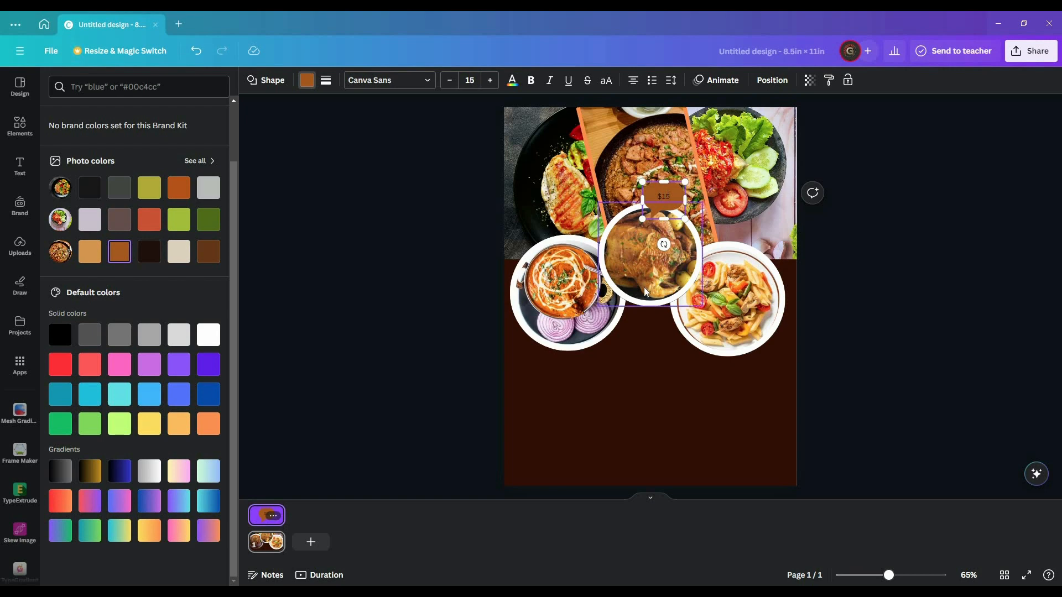
- Label the speech bubble "$15" in bold white text at size 21
left_click(490, 81)
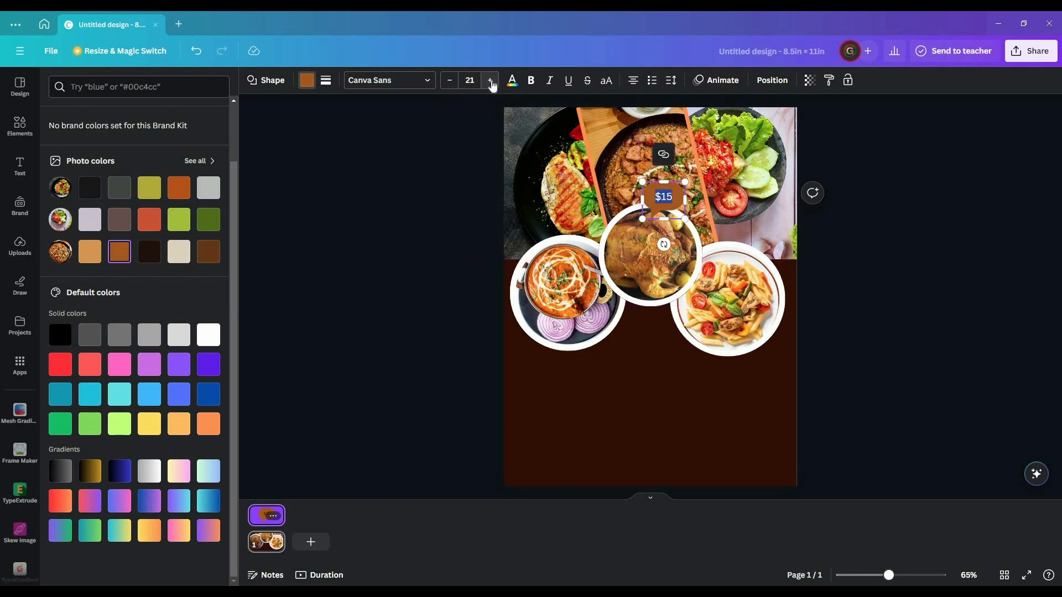
left_click(512, 81)
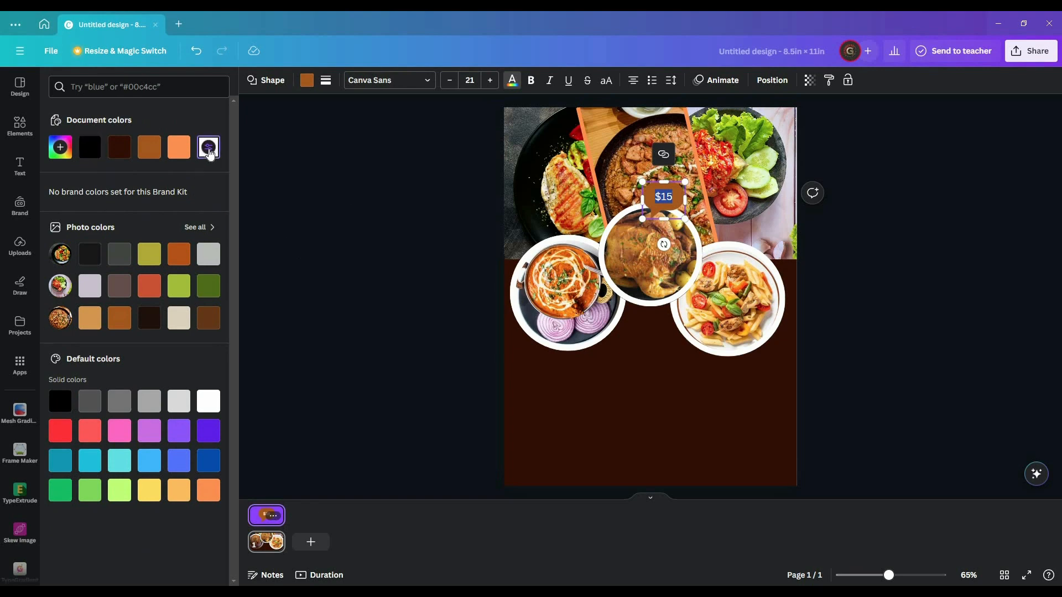
left_click(412, 296)
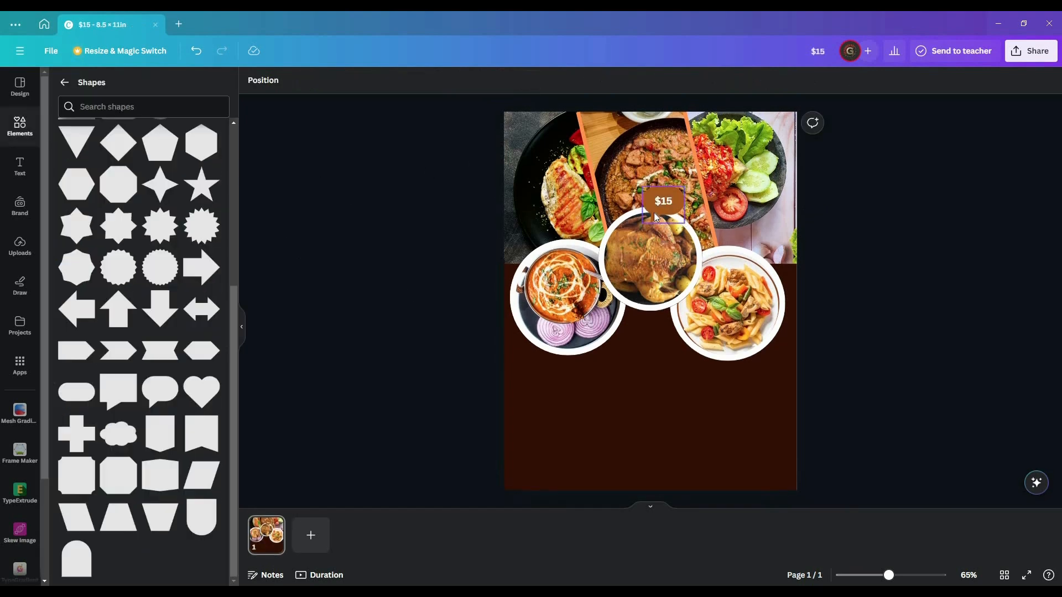
- Give the $15 speech bubble a solid white border
left_click(656, 218)
left_click(344, 80)
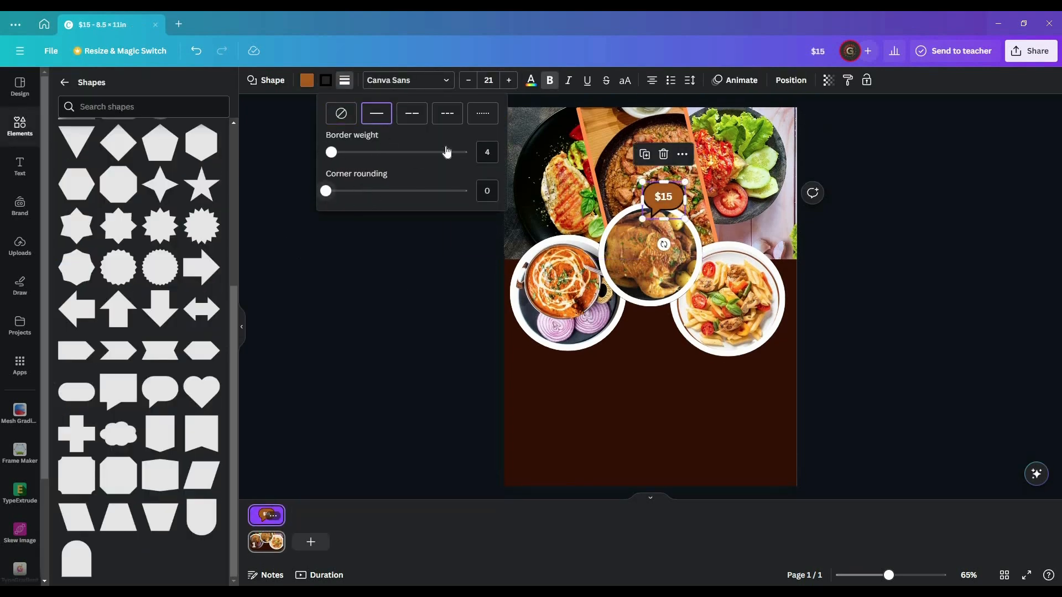
left_click(326, 81)
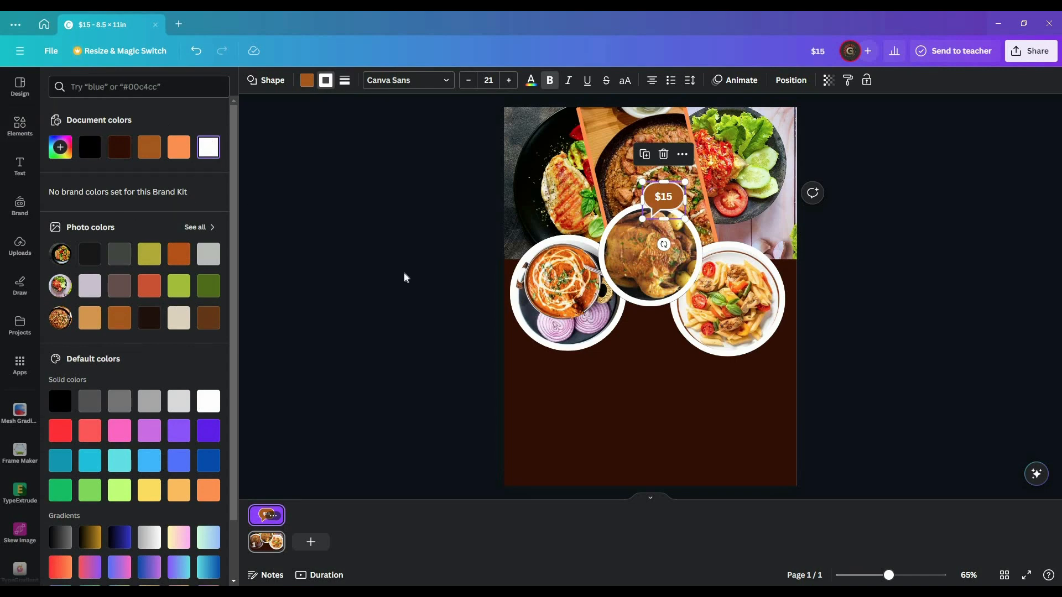
left_click(423, 295)
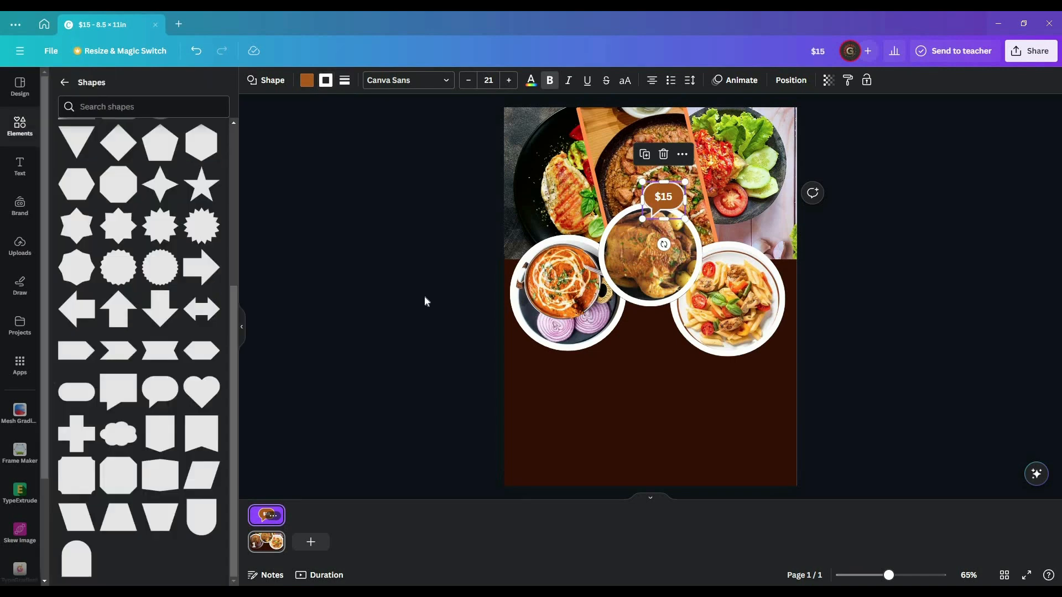
left_click(424, 296)
- Shrink the $15 bubble slightly and place duplicates of it on the upper outer edges of the right and left dish circles
left_click(676, 199)
left_click_drag(685, 182, 679, 187)
left_click(423, 302)
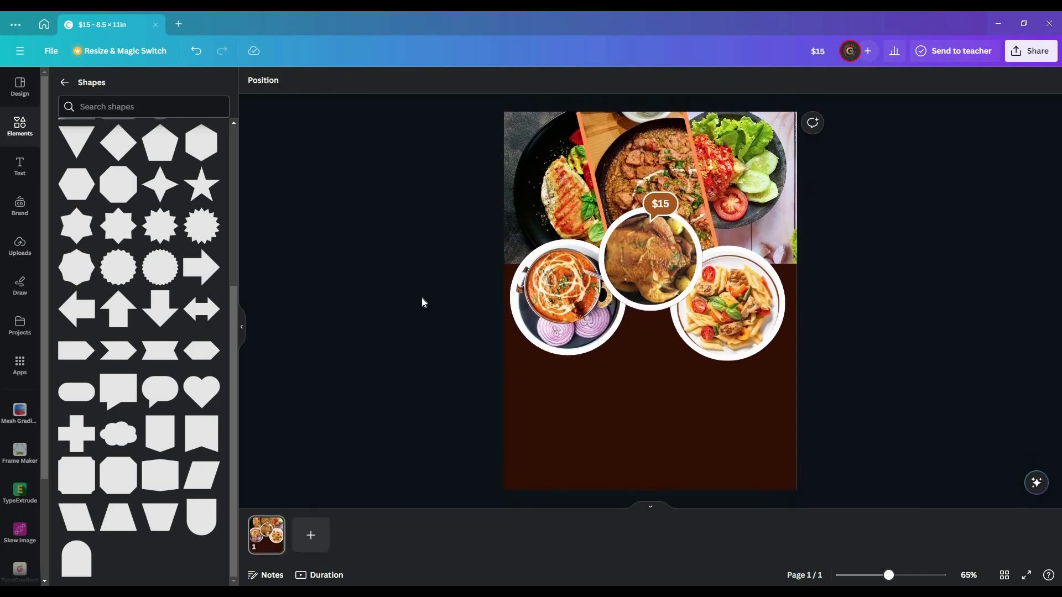
left_click(680, 194)
left_click(683, 189)
left_click(680, 195)
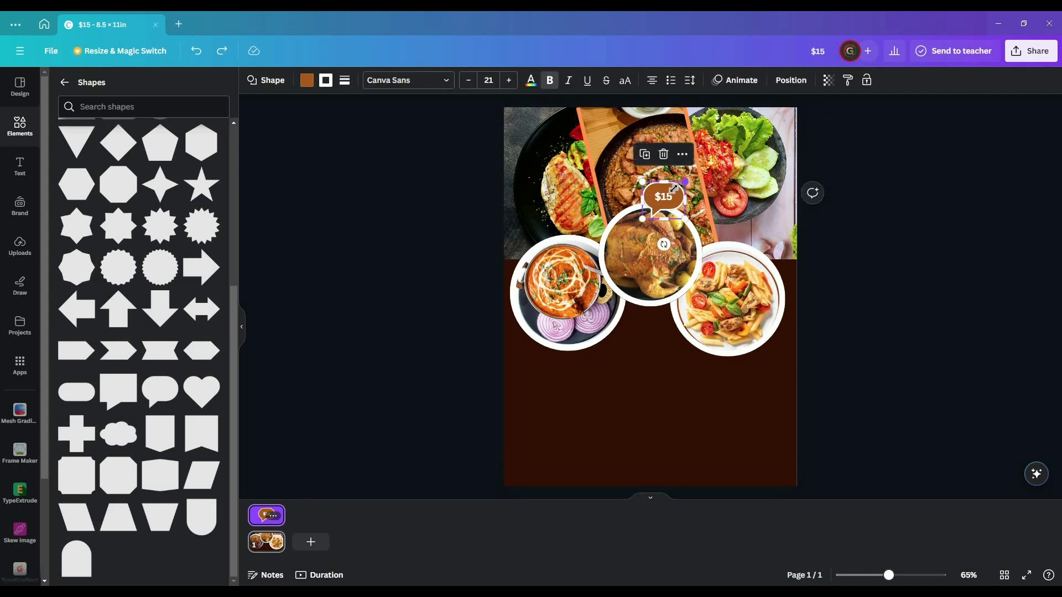
left_click_drag(684, 182, 784, 272)
key("ctrl+d")
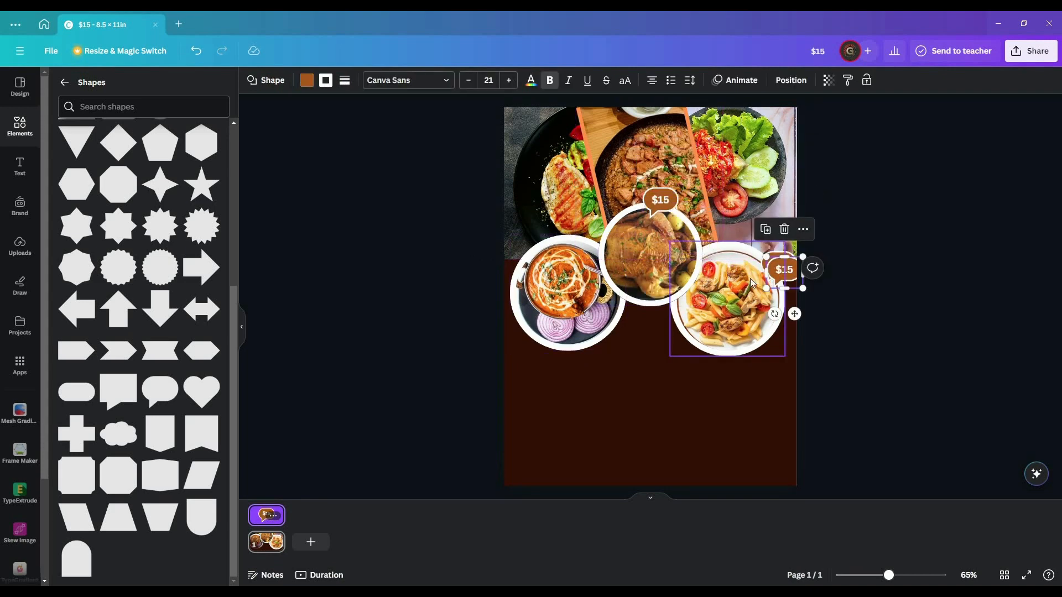
left_click_drag(669, 269, 534, 246)
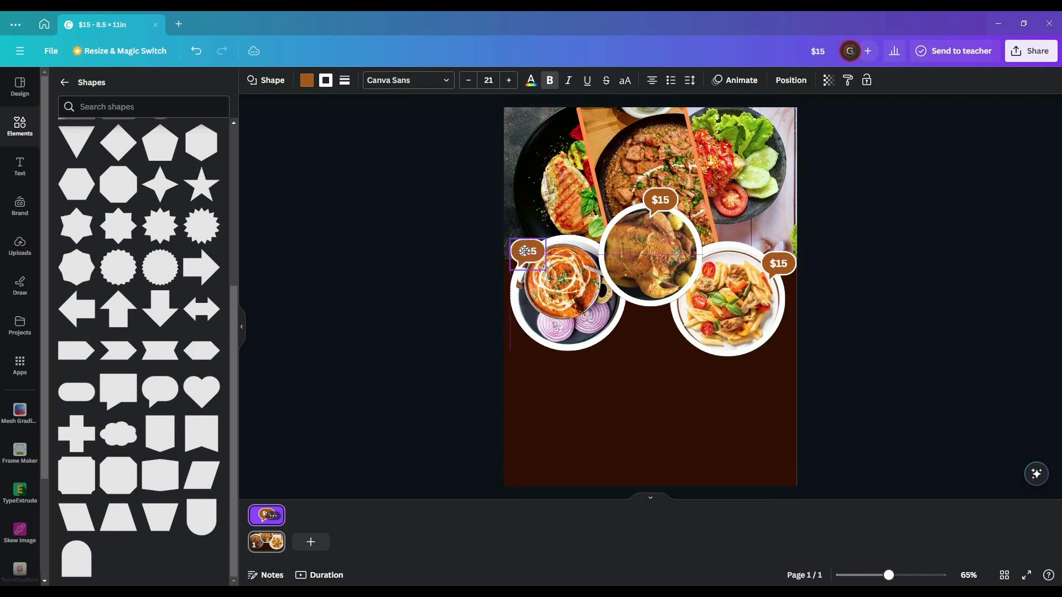
left_click(410, 346)
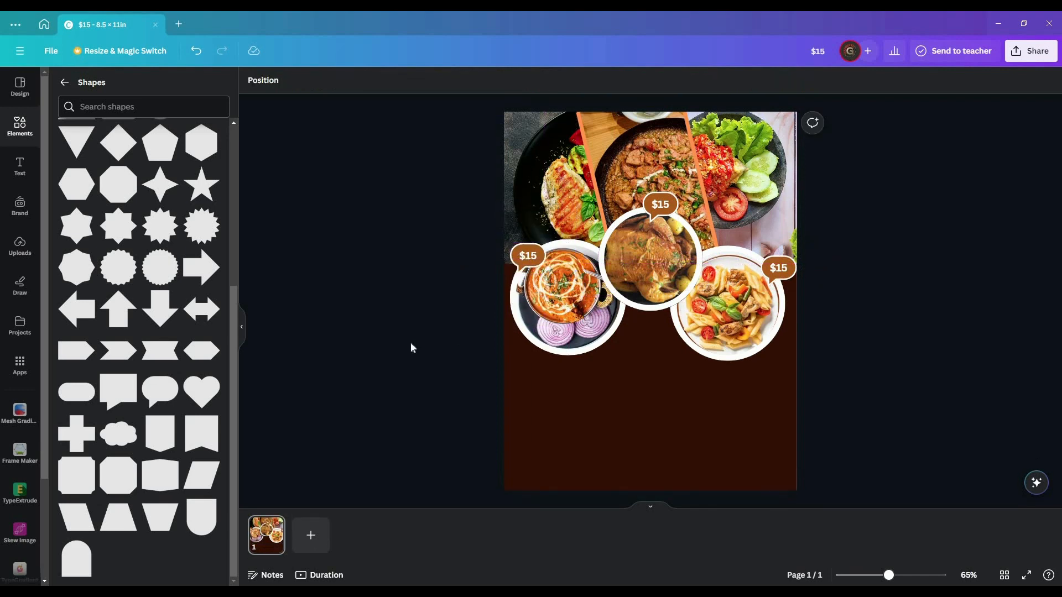
- Add a ribbon banner shape with a notched lower edge and place it in the flyer's empty lower-left area
scroll(184, 200, "up", 5)
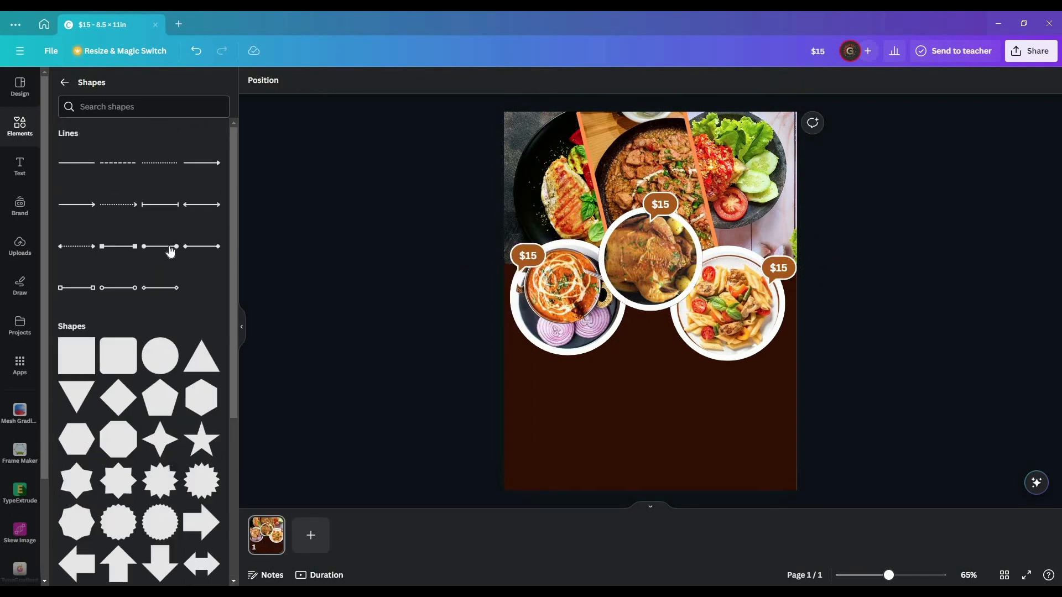
scroll(171, 251, "down", 5)
left_click(209, 441)
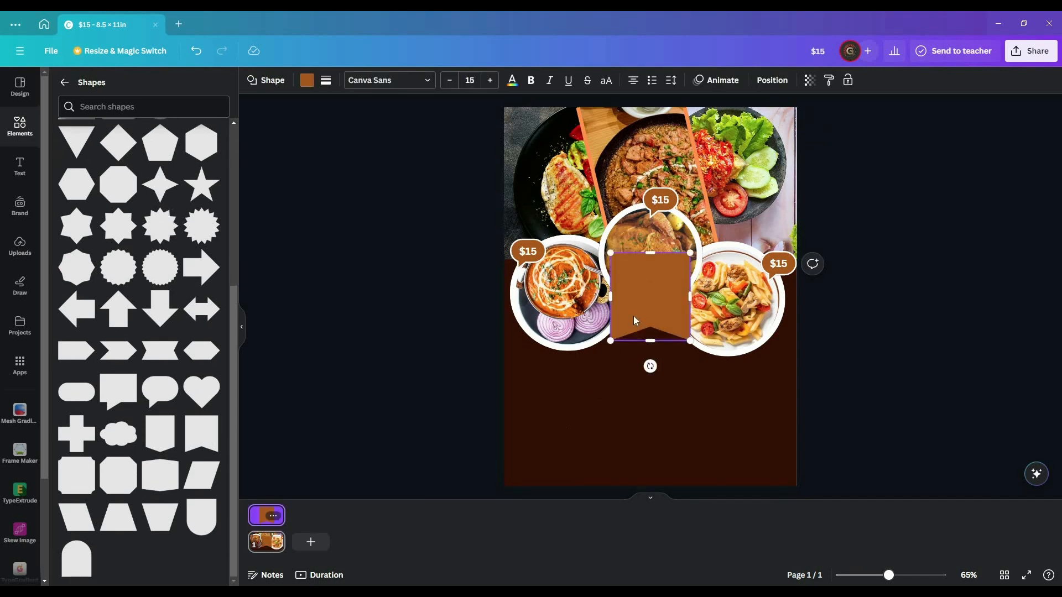
left_click_drag(658, 320, 568, 458)
- Add a smaller circle over the top of the ribbon to form a badge, and position both shapes below the curry photo
scroll(158, 267, "up", 4)
left_click(161, 323)
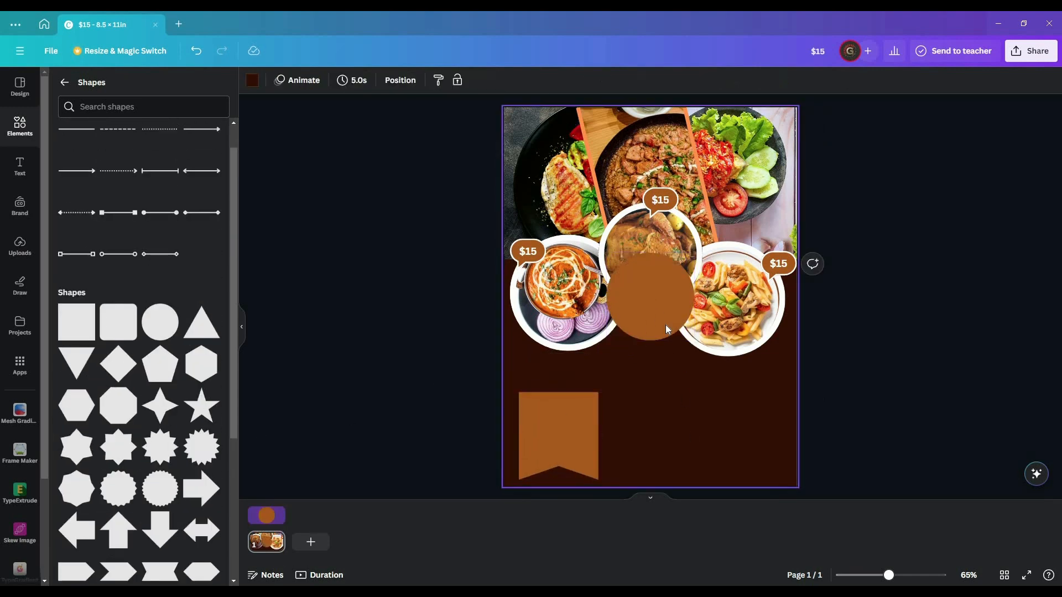
left_click_drag(666, 312, 576, 395)
left_click_drag(606, 428, 622, 443)
left_click_drag(587, 406, 581, 386)
left_click(580, 440, "shift")
left_click_drag(610, 313, 571, 377)
left_click_drag(548, 413, 571, 392)
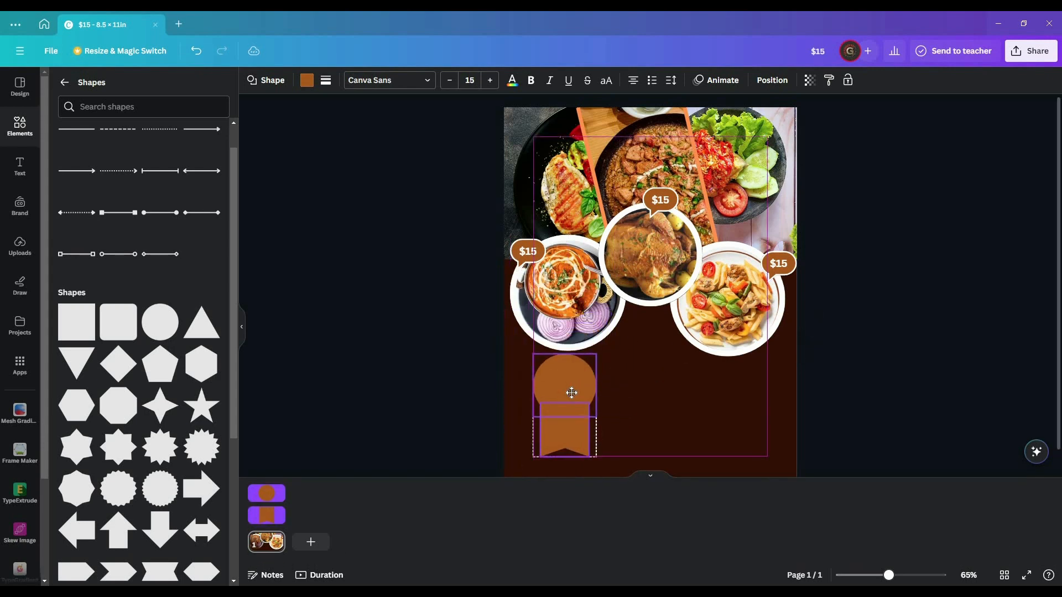
left_click(649, 476)
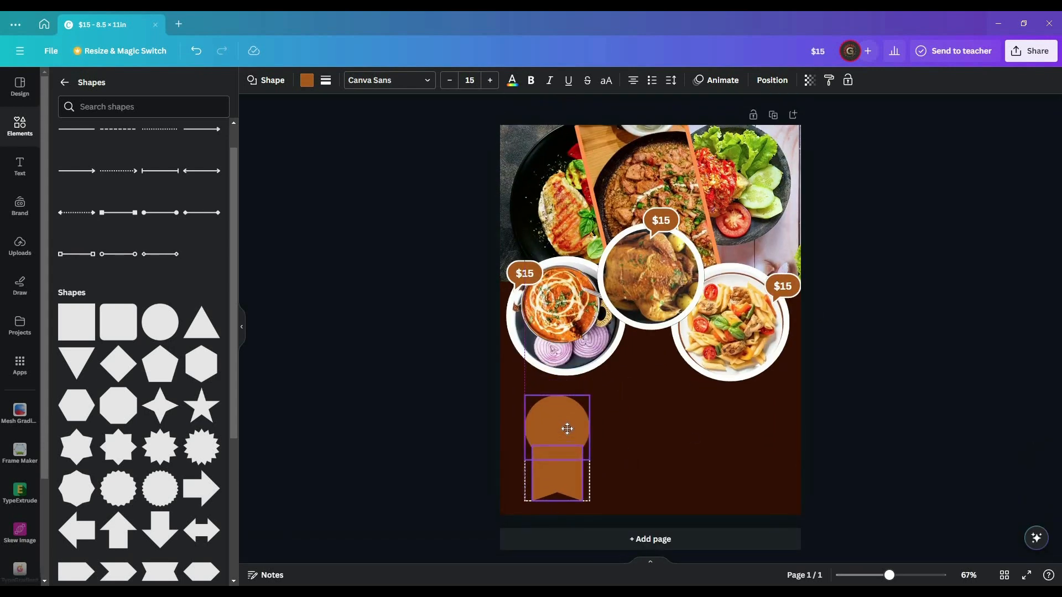
left_click_drag(567, 429, 567, 428)
key("Escape")
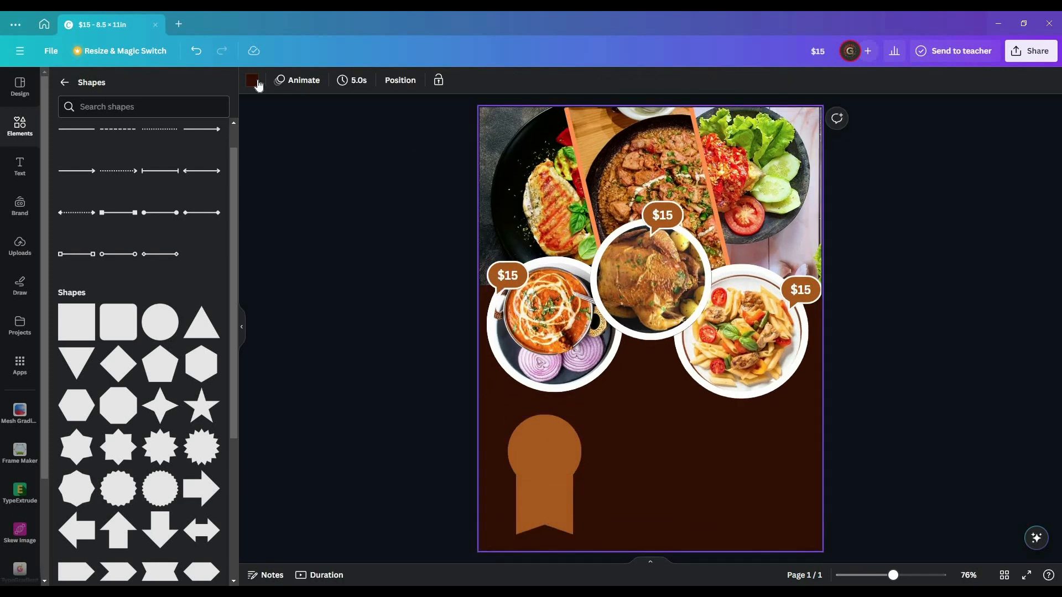
- Recolor the badge's circle and ribbon to the light tan from the photo colors
left_click(254, 83)
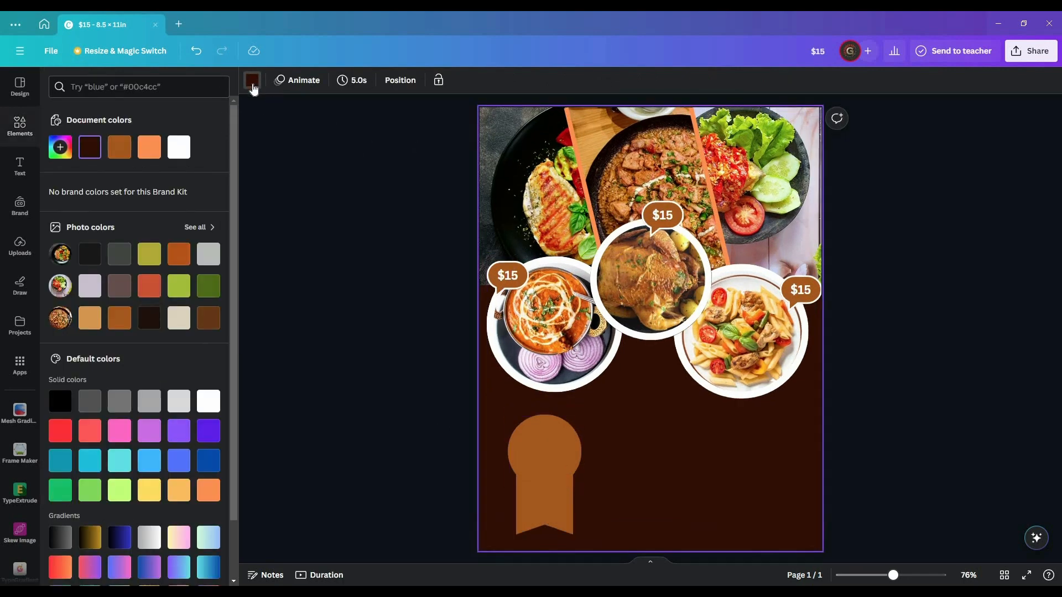
left_click(544, 451)
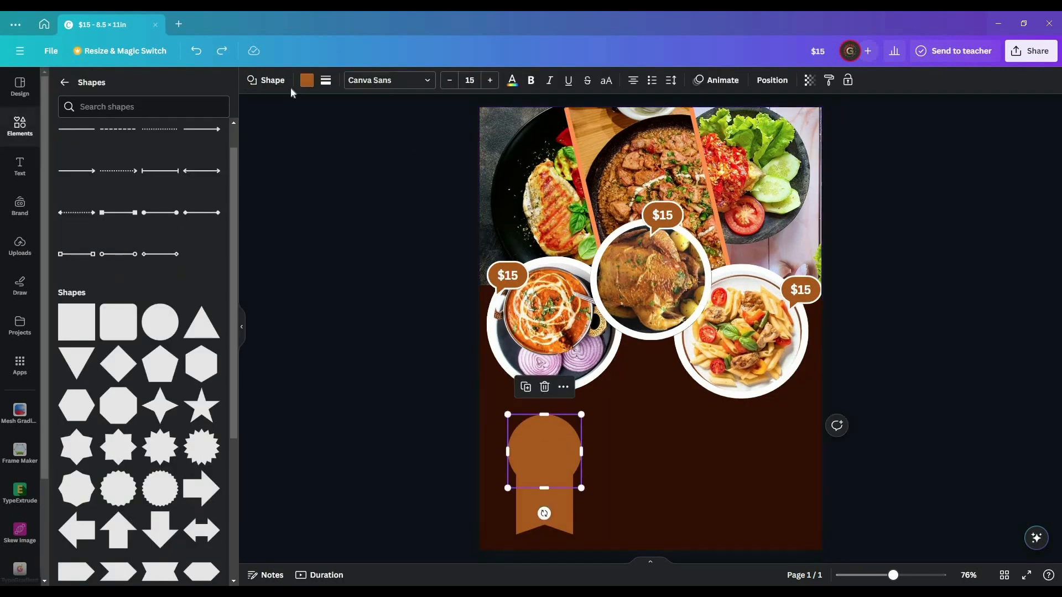
left_click(306, 81)
left_click(89, 318)
left_click(537, 514)
left_click(90, 318)
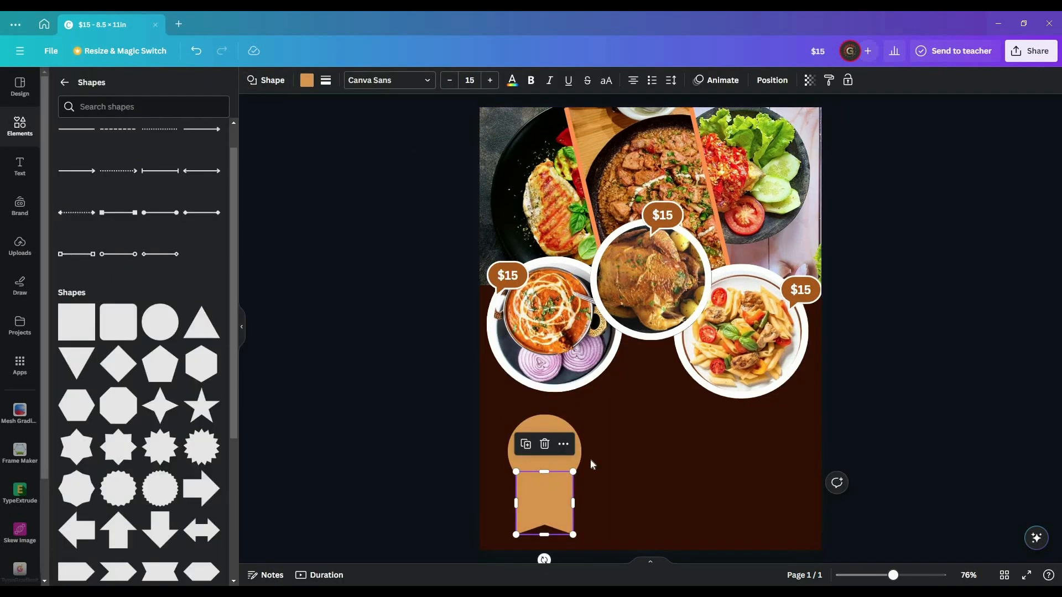
- Give the badge circle a solid border of weight 10 in a lighter tan than its fill
left_click(569, 451)
left_click(326, 80)
left_click(377, 113)
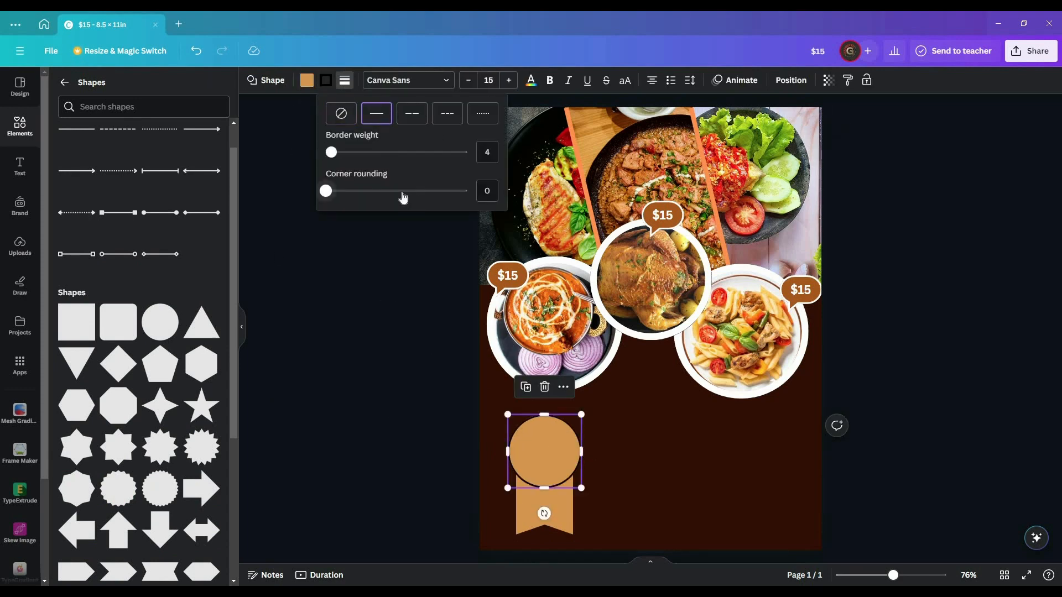
type("10")
key("Return")
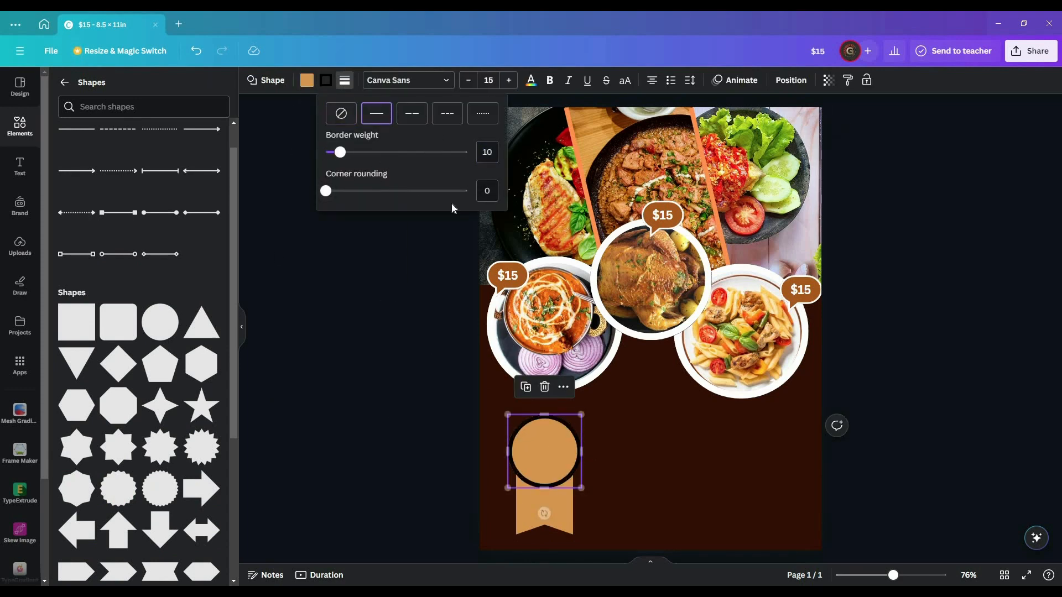
left_click(326, 81)
left_click(177, 150)
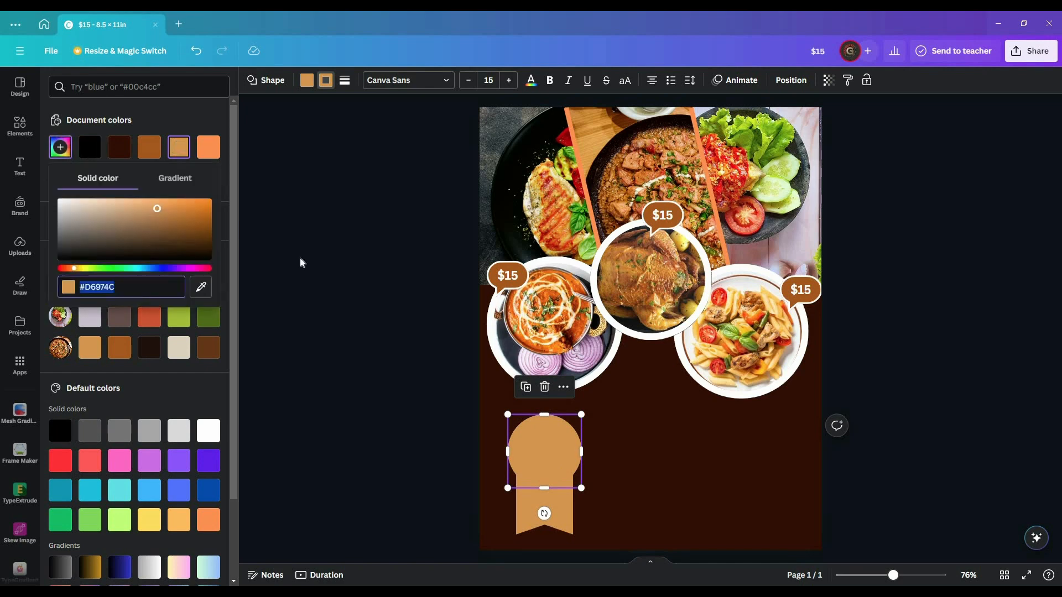
left_click(125, 212)
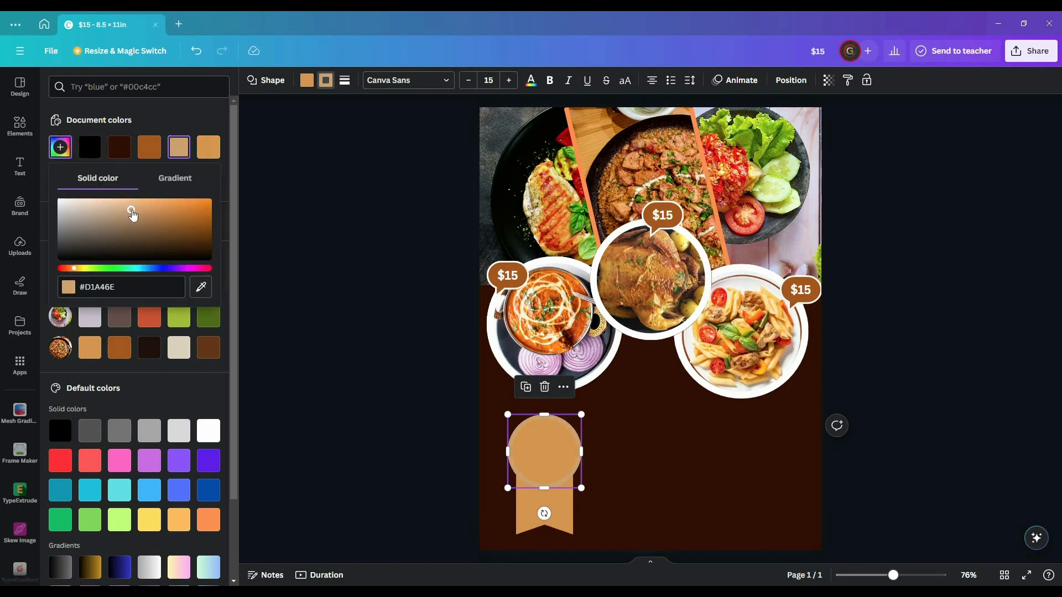
left_click(539, 441)
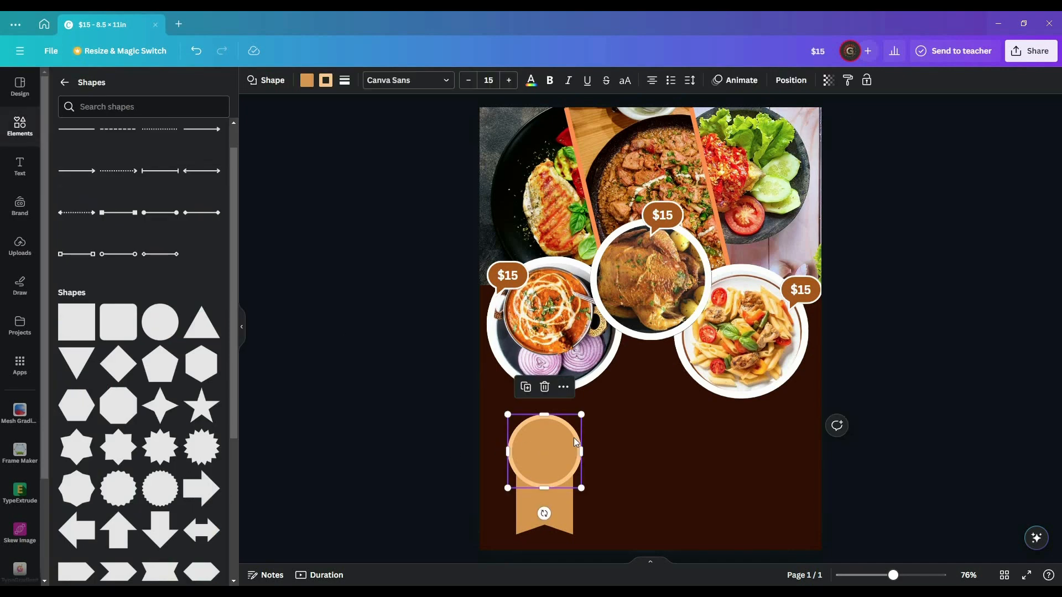
- Narrow the badge's ribbon and center it beneath the circle
left_click_drag(563, 505, 552, 505)
left_click(396, 454)
left_click(554, 504)
left_click(405, 488)
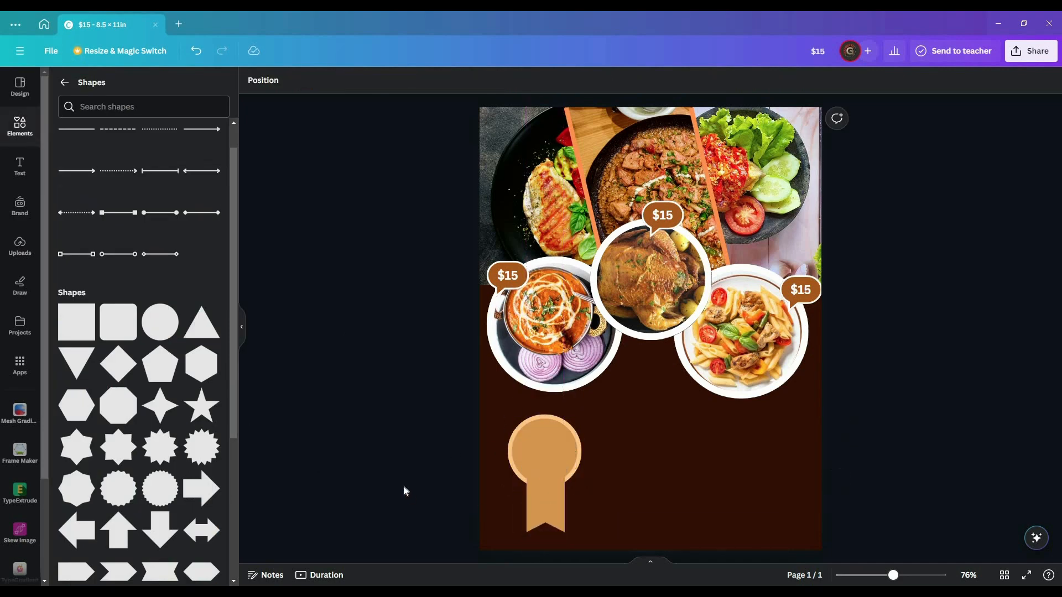
- Insert the JOIN NOW font combination beside the badge and delete its NOW text
left_click(19, 166)
scroll(183, 381, "down", 5)
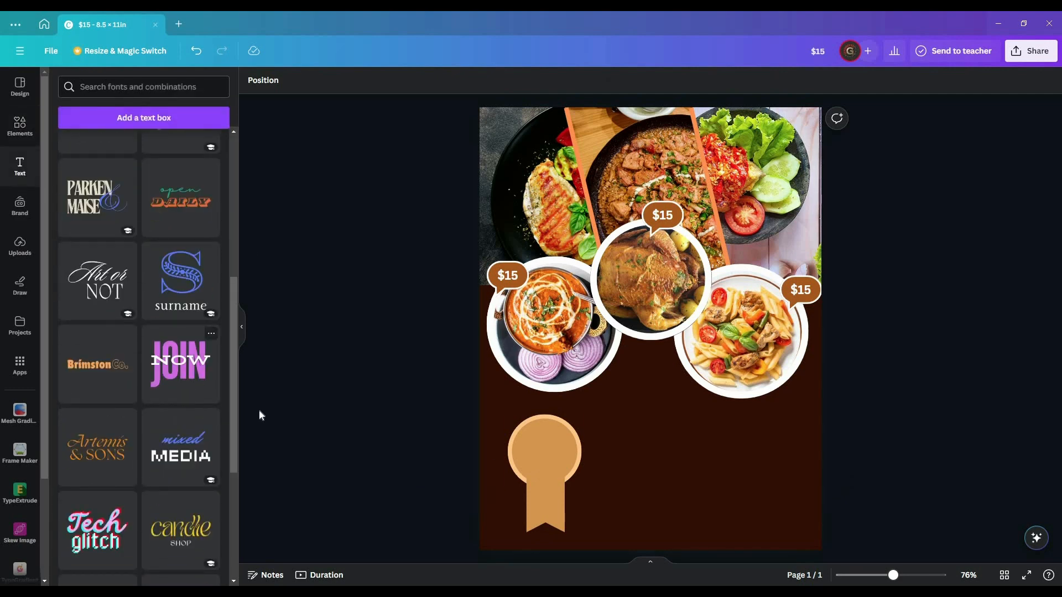
left_click(180, 362)
left_click_drag(666, 312, 649, 429)
left_click(698, 458)
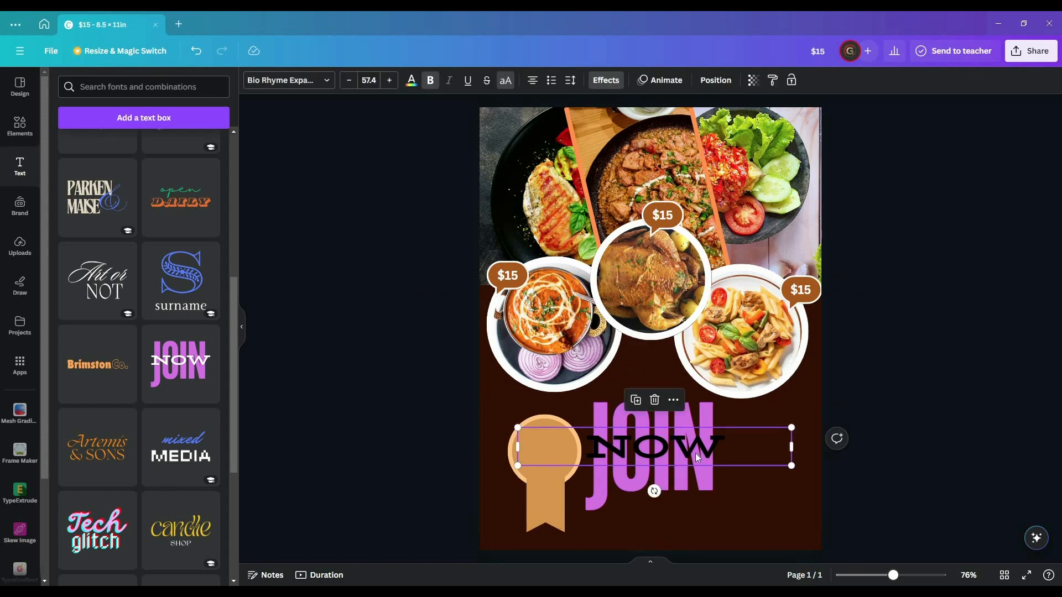
key("Delete")
- Replace the JOIN text with HOT and shrink it to fit in the upper part of the badge circle
double_click(697, 458)
type("h")
key("BackSpace")
type("HOT")
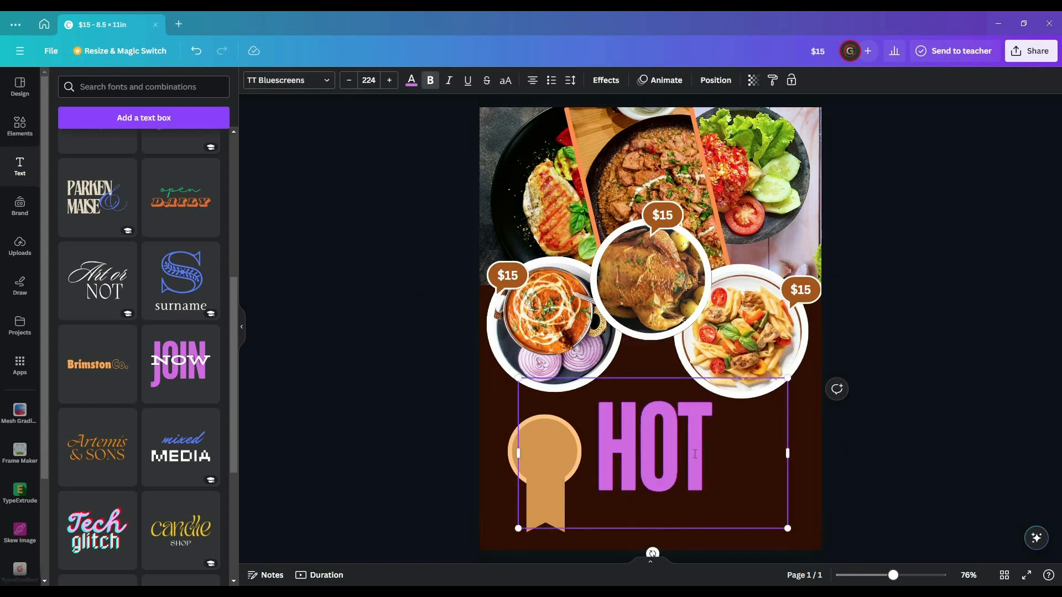
left_click_drag(787, 452, 644, 446)
left_click_drag(645, 528, 541, 442)
left_click(626, 434)
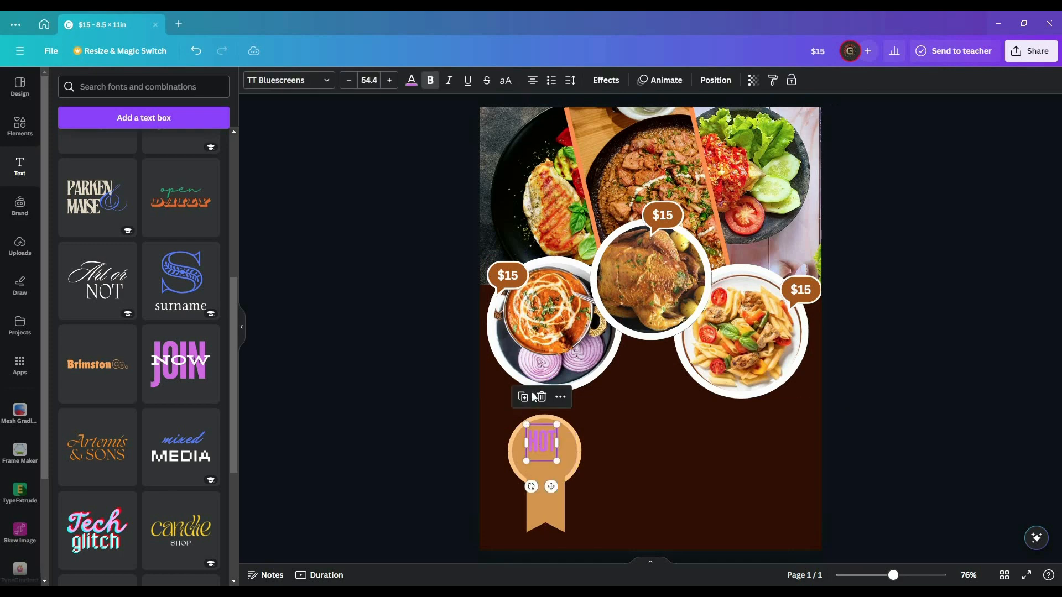
- Color the HOT text black and shift it slightly left inside the badge circle
left_click(411, 81)
left_click(406, 463)
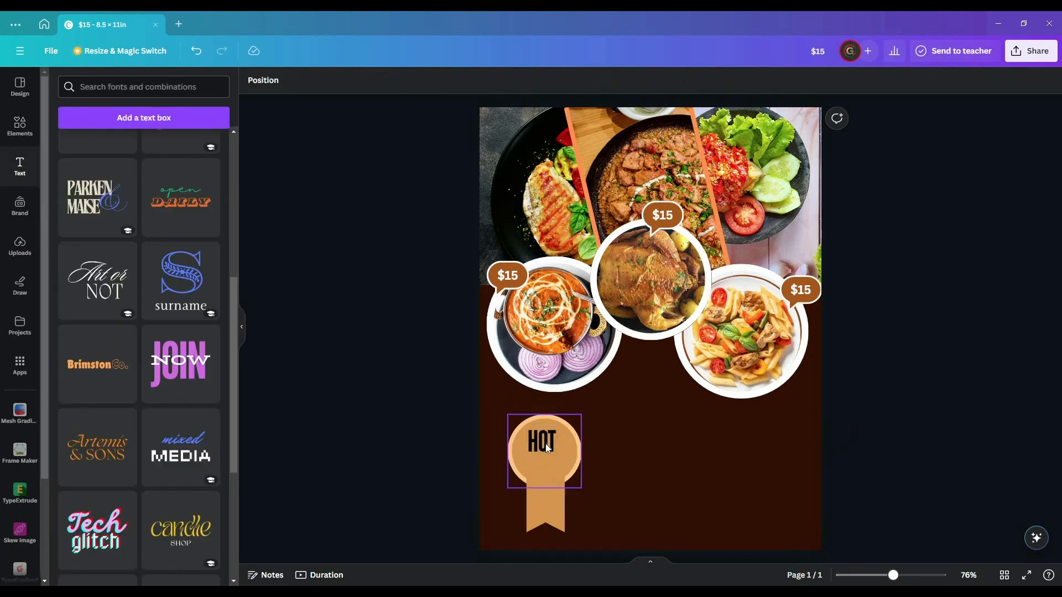
left_click_drag(544, 445, 532, 444)
- Duplicate the HOT text directly below itself and change the copy to PRICE
scroll(532, 469, "up", 5)
left_click_drag(399, 400, 463, 470)
double_click(409, 461)
type("PRICE")
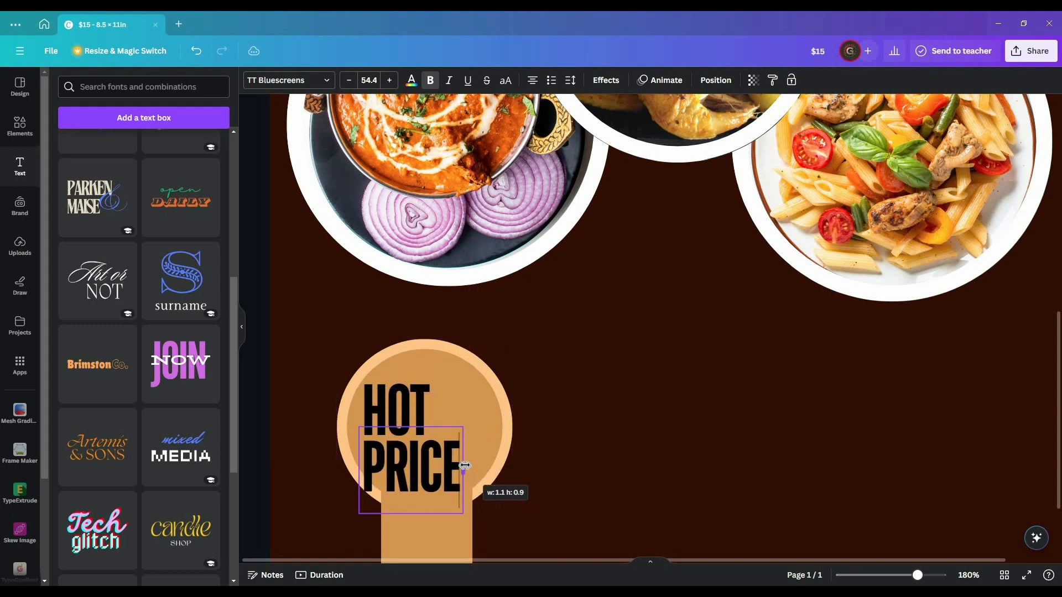
- Set the PRICE text to font size 38, widen its text box and left-align it
left_click(348, 81)
left_click(352, 82)
left_click_drag(463, 507, 485, 464)
key("ctrl+a")
left_click(533, 82)
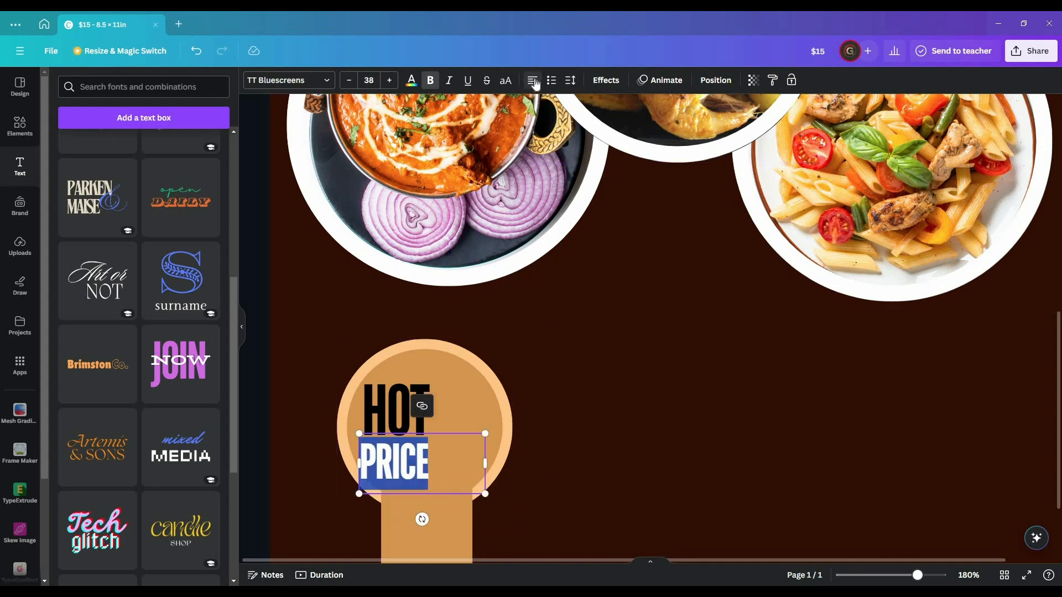
left_click(289, 434)
- Move the HOT and PRICE texts together slightly right, toward the center of the badge circle
left_click(391, 414)
left_click(417, 455, "shift")
left_click_drag(404, 420, 417, 422)
key("Escape")
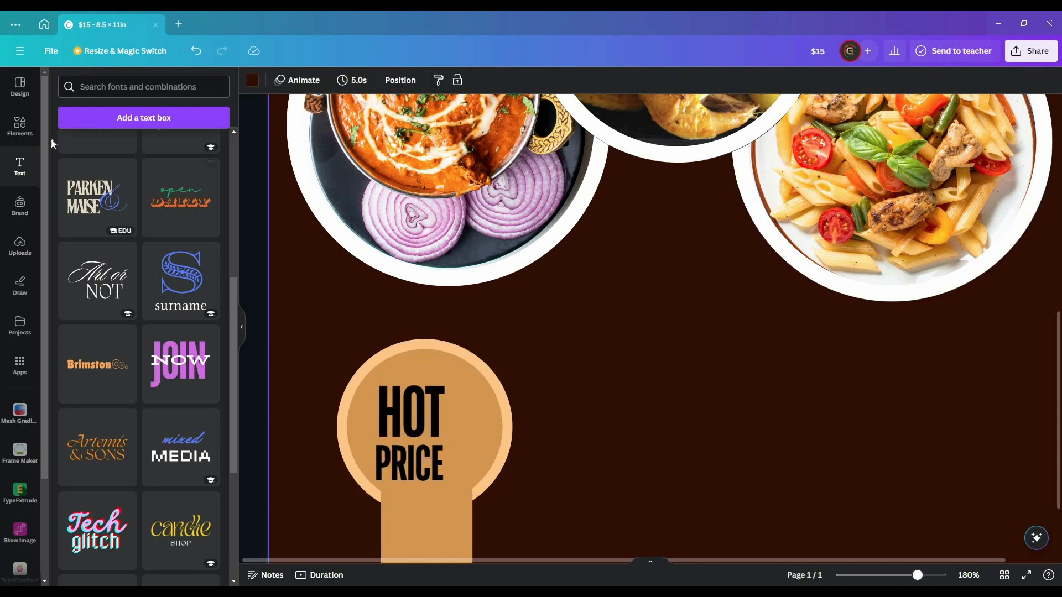
- Add a five-pointed star shape, shrink it to fit beside HOT in the badge and color it black
left_click(19, 126)
scroll(138, 359, "down", 3)
left_click(201, 294)
left_click_drag(705, 239, 662, 468)
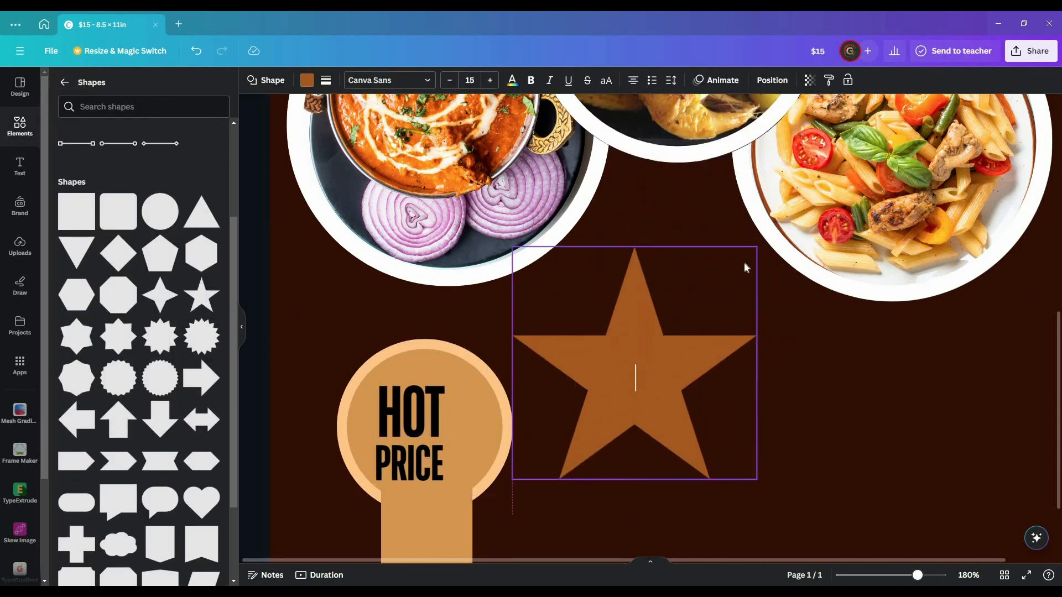
left_click_drag(758, 247, 572, 424)
left_click_drag(542, 453, 470, 413)
left_click(307, 80)
left_click(119, 147)
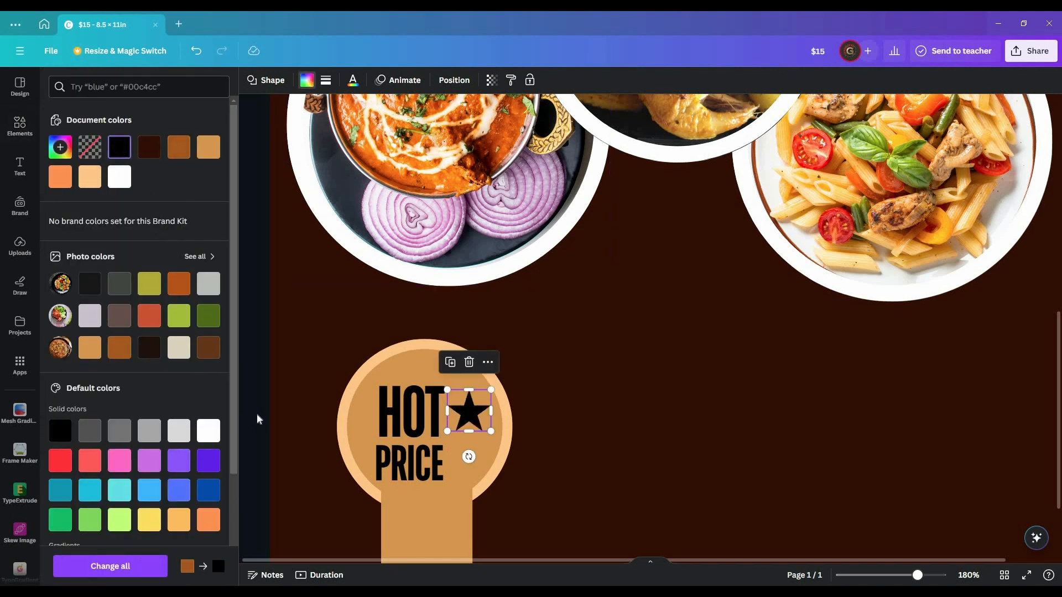
left_click(257, 413)
- Set PRICE to font size 54 beneath HOT, and enlarge the star slightly beside HOT
left_click_drag(408, 465, 432, 469)
left_click(389, 81)
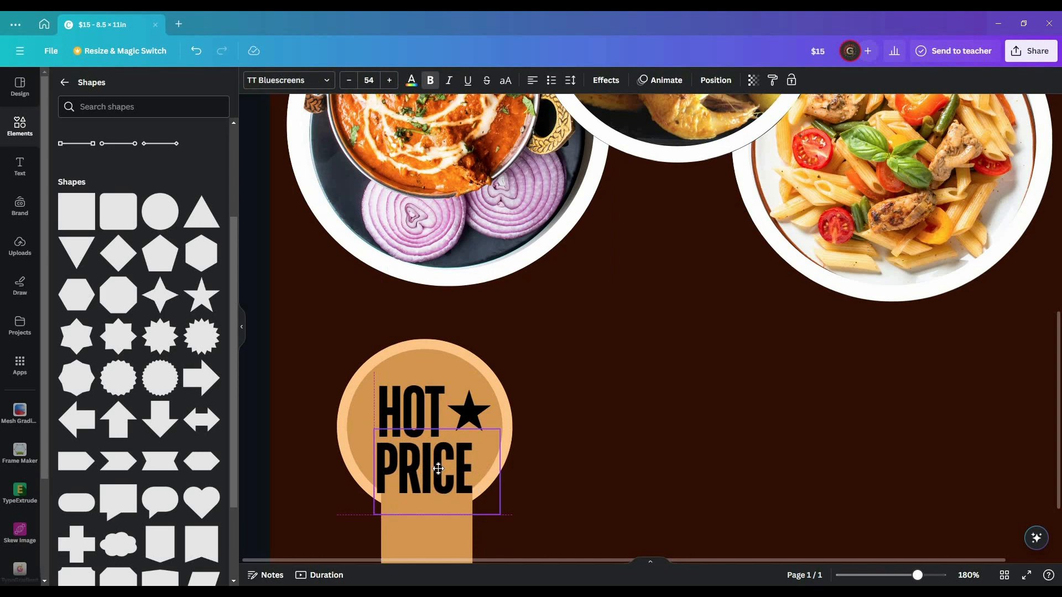
left_click_drag(469, 417, 440, 436)
left_click_drag(461, 419, 466, 418)
left_click_drag(469, 414, 471, 416)
left_click(609, 438)
- Try the Hollow text effect on the PRICE text
left_click(476, 415)
left_click(420, 413, "shift")
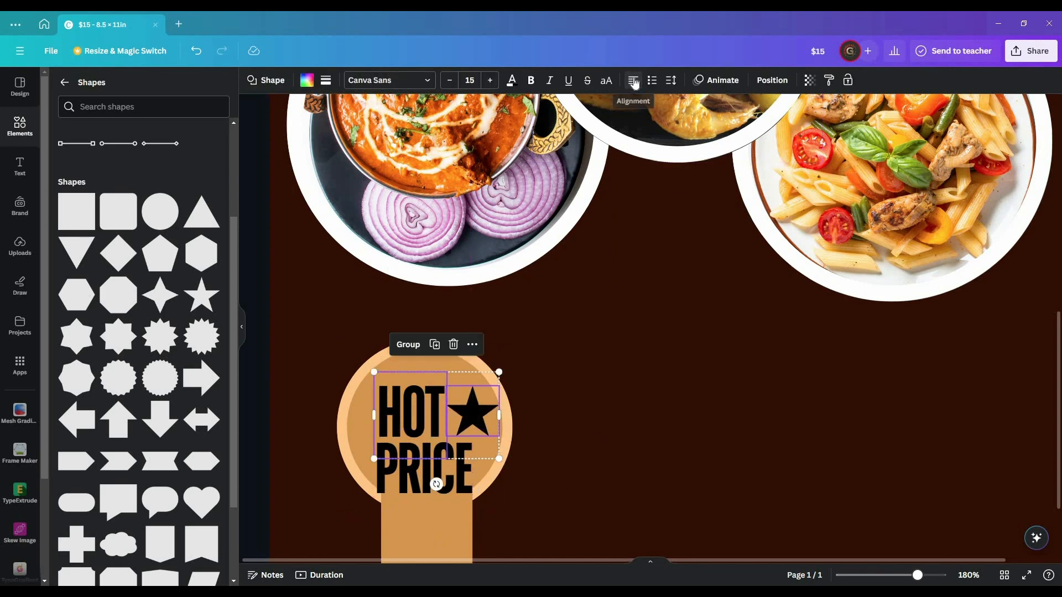
left_click(469, 459)
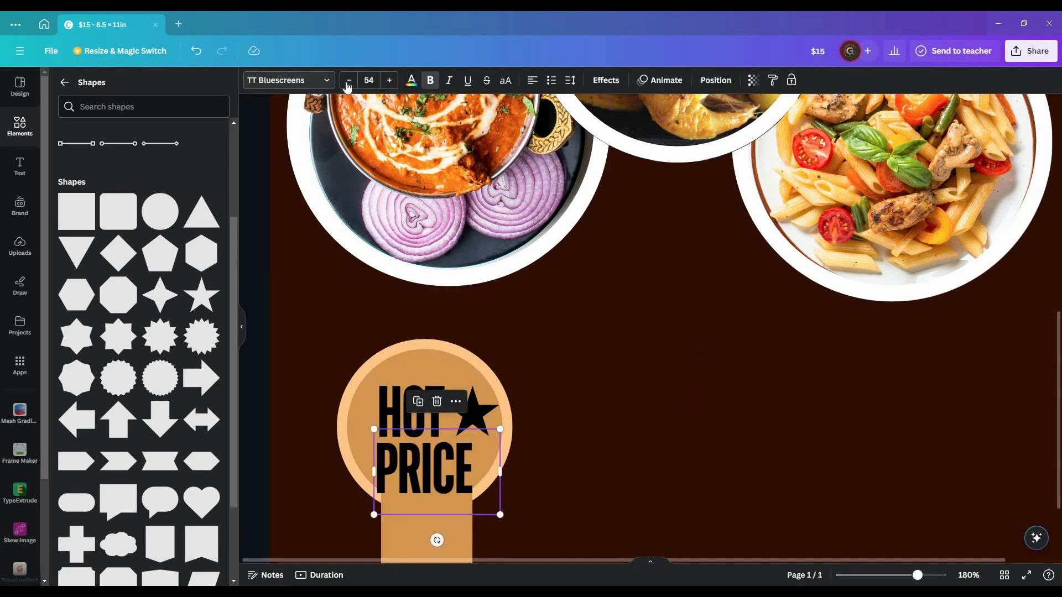
left_click(605, 81)
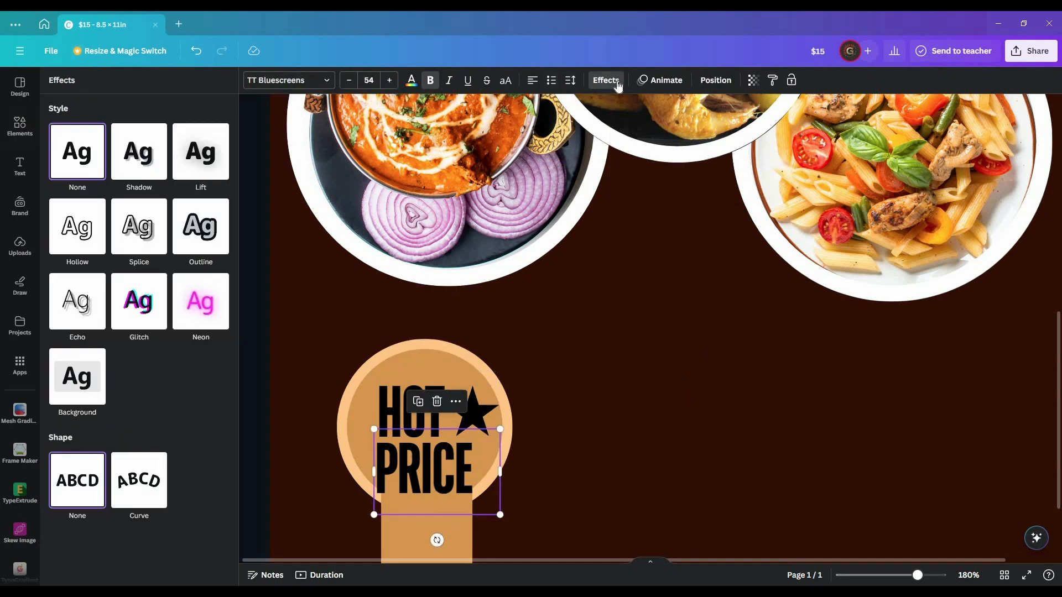
left_click(92, 227)
left_click(87, 160)
left_click(402, 541)
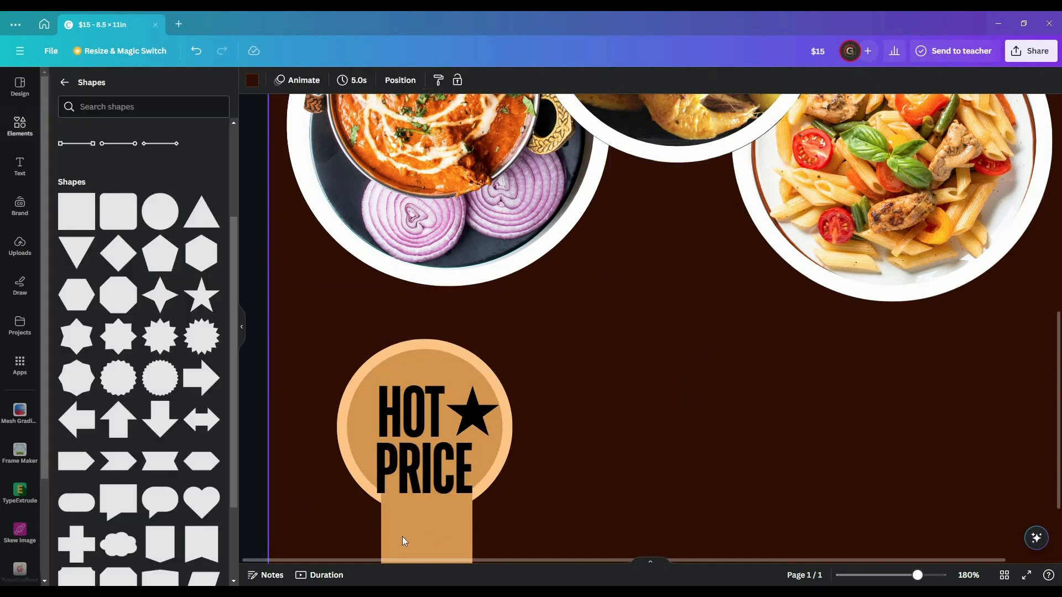
- Move HOT, PRICE and the star together so they sit centered in the badge circle
left_click_drag(419, 460, 425, 458)
left_click(412, 414, "shift")
left_click(472, 415, "shift")
left_click_drag(473, 414, 465, 406)
left_click(632, 374)
scroll(634, 374, "down", 2)
scroll(634, 374, "down", 5, "ctrl")
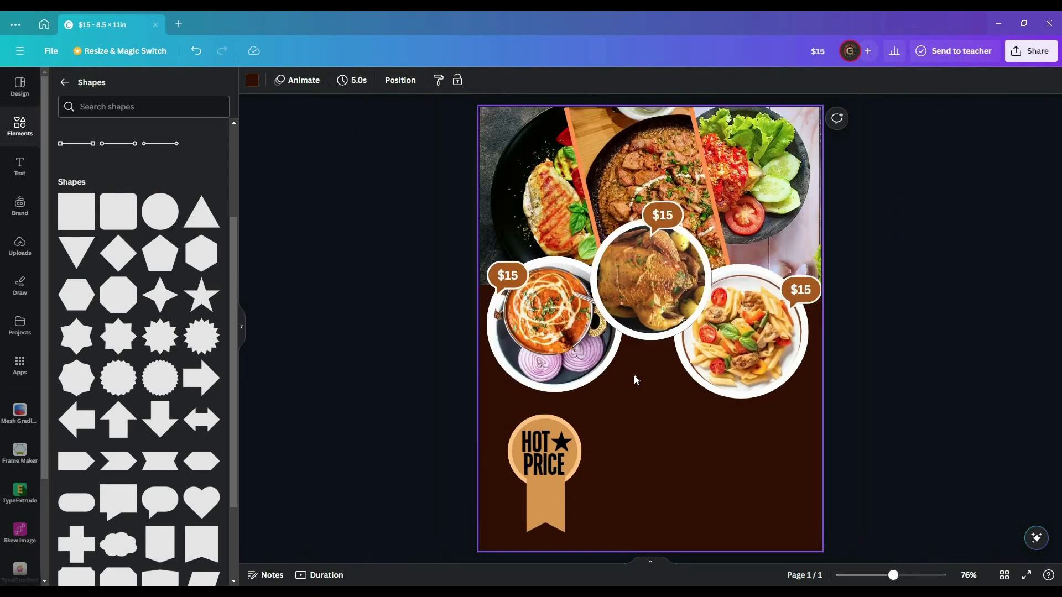
left_click(828, 329)
scroll(828, 329, "down", 1, "ctrl")
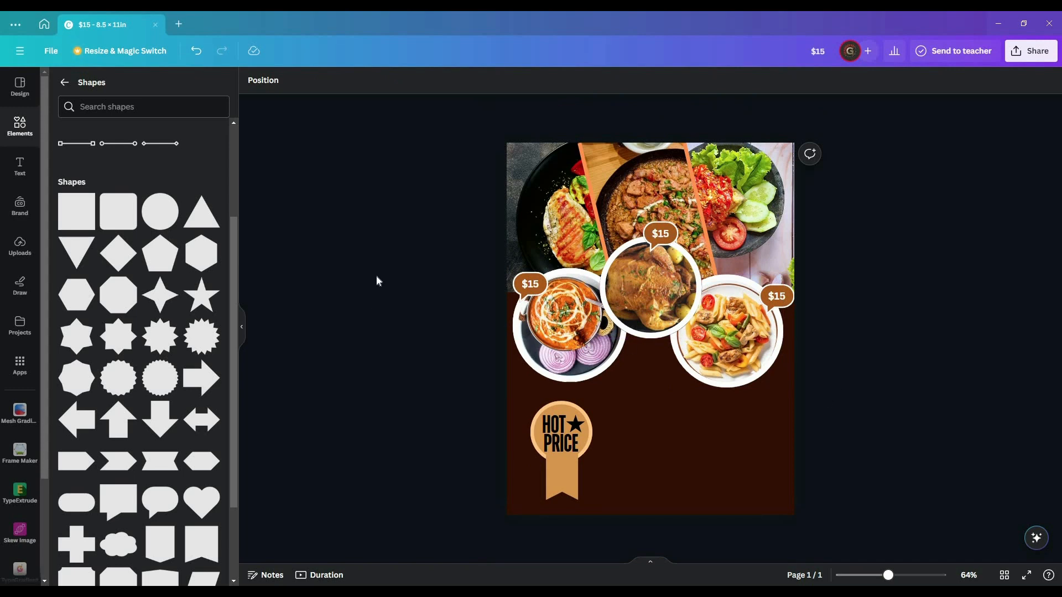
- Insert the shadowed SALE font combination beside the badge and change its text to SPECIAL
left_click(15, 165)
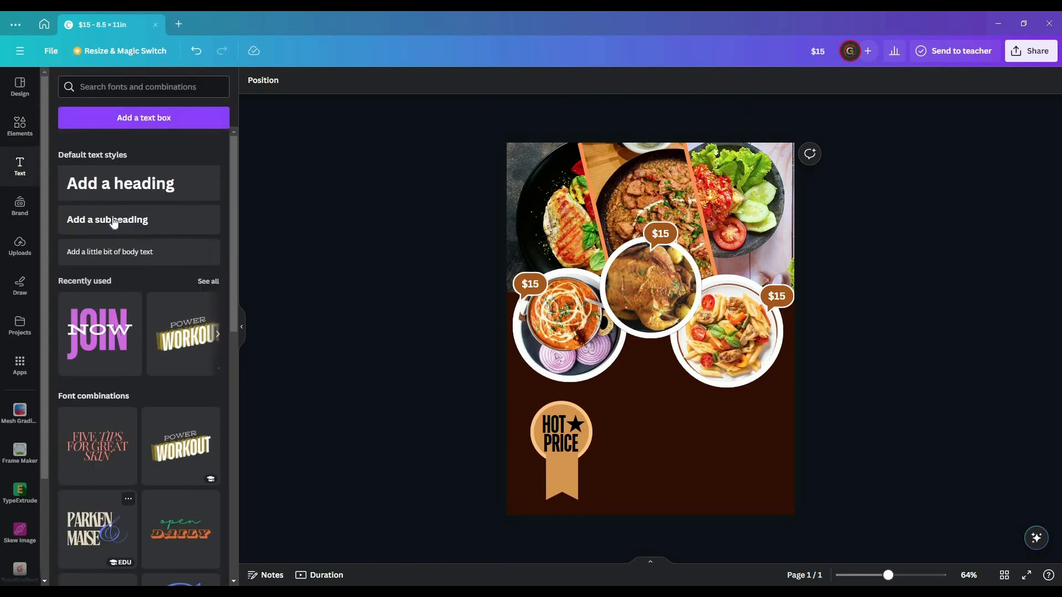
scroll(166, 279, "down", 10)
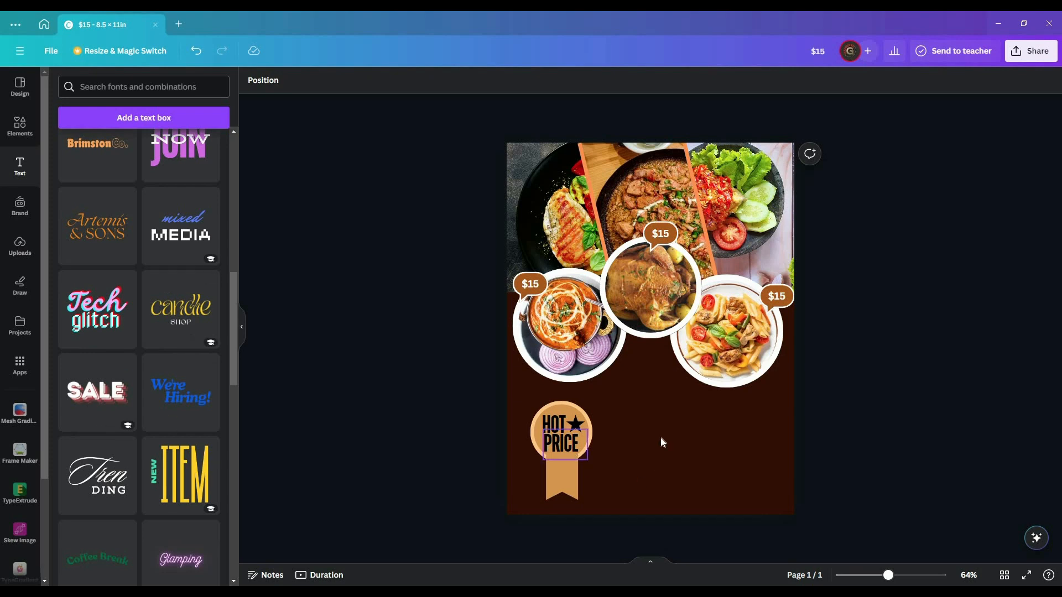
left_click_drag(651, 335, 699, 437)
double_click(699, 436)
type("SPECIAL")
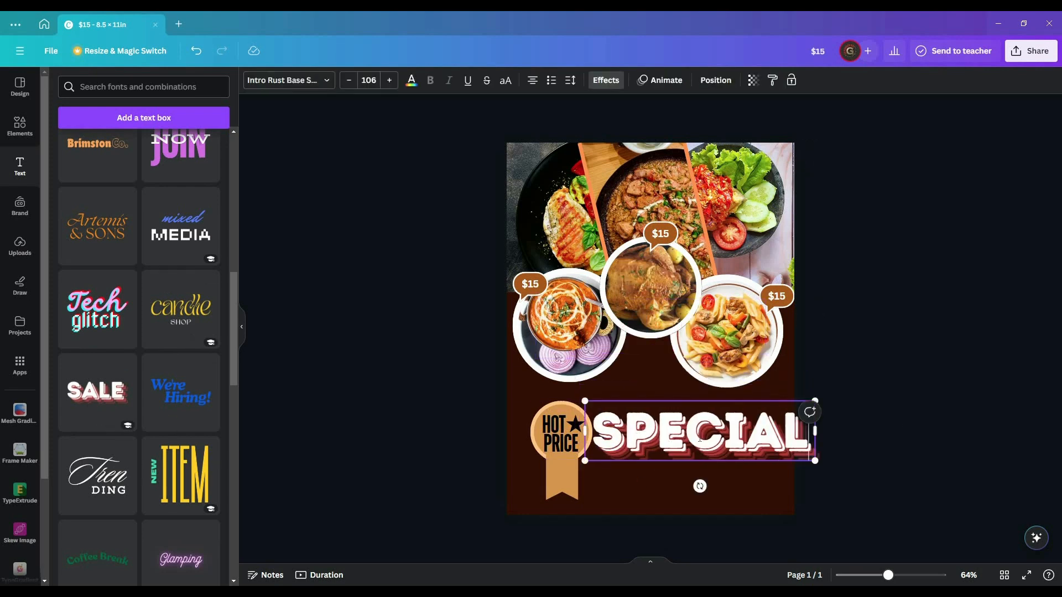
- Change the font of the SPECIAL heading to Anton
key("ctrl+a")
left_click(289, 80)
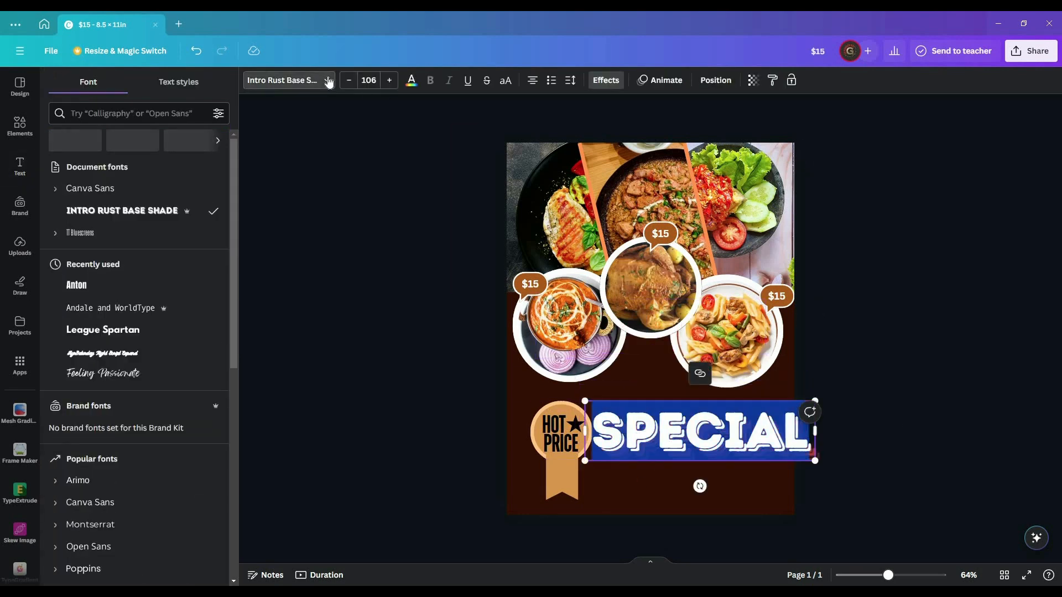
left_click(132, 284)
left_click(351, 407)
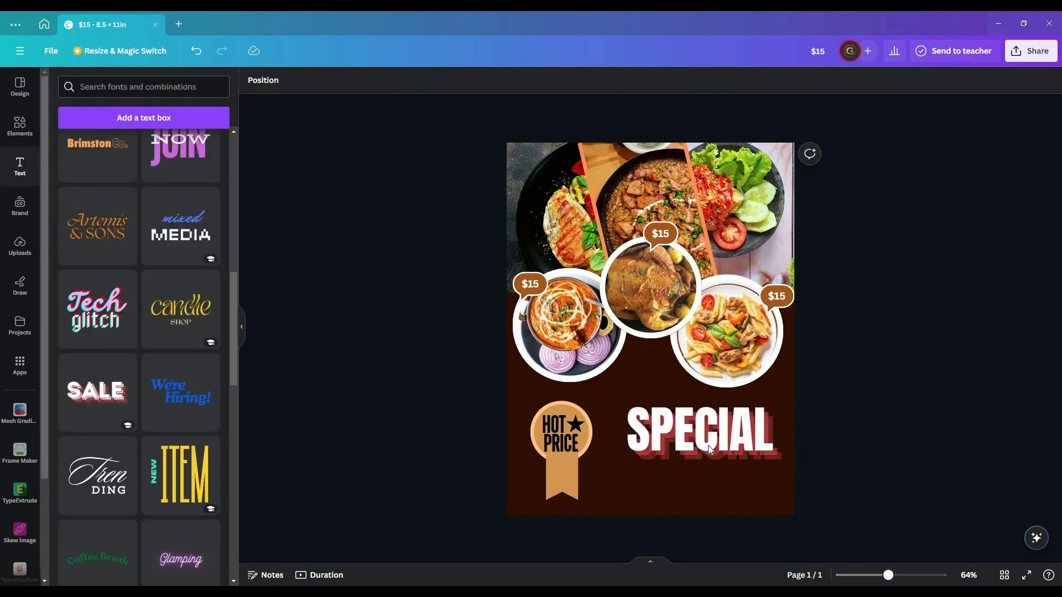
- Tighten and shrink the SPECIAL text box to font size 80.2 and place it below the pasta photo
left_click_drag(707, 439, 707, 425)
mouse_move(637, 423)
left_mouse_down()
mouse_move(760, 417)
mouse_move(650, 424)
left_mouse_up()
left_click_drag(626, 388, 665, 403)
left_click_drag(698, 425, 702, 415)
- Duplicate the SPECIAL heading below itself, change the copy to DELICIOUS and shrink it to font size 66.1
key("ctrl+d")
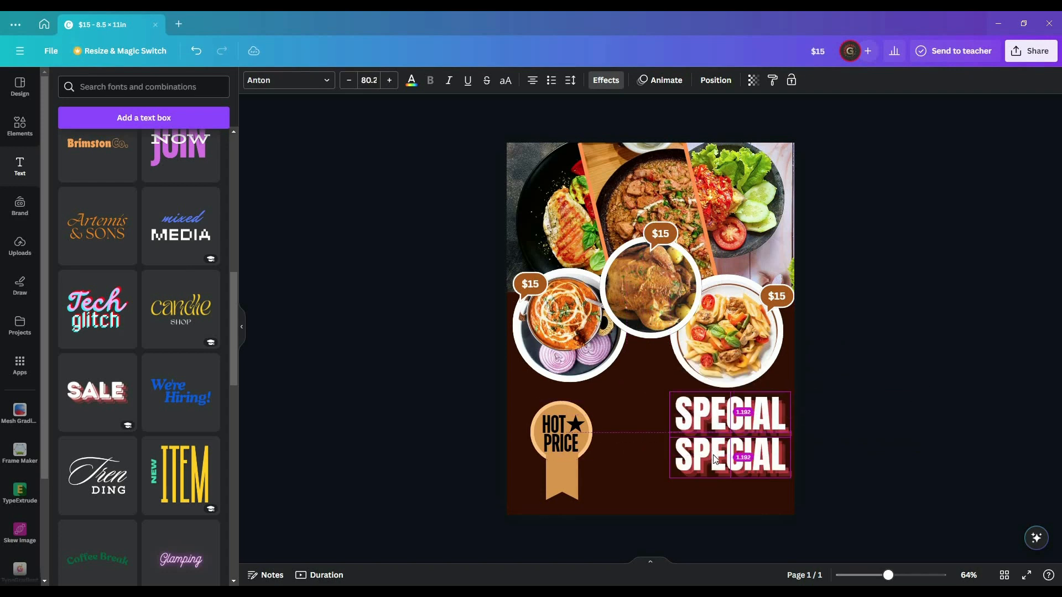
type("DE;")
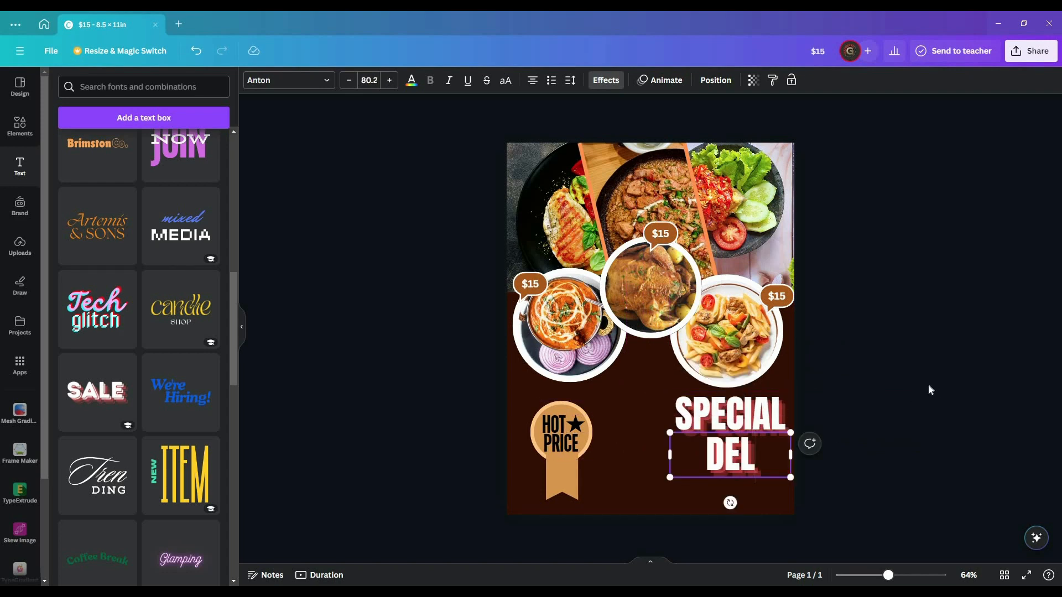
type("ICIOUS")
left_click_drag(669, 454, 699, 456)
left_click(673, 495)
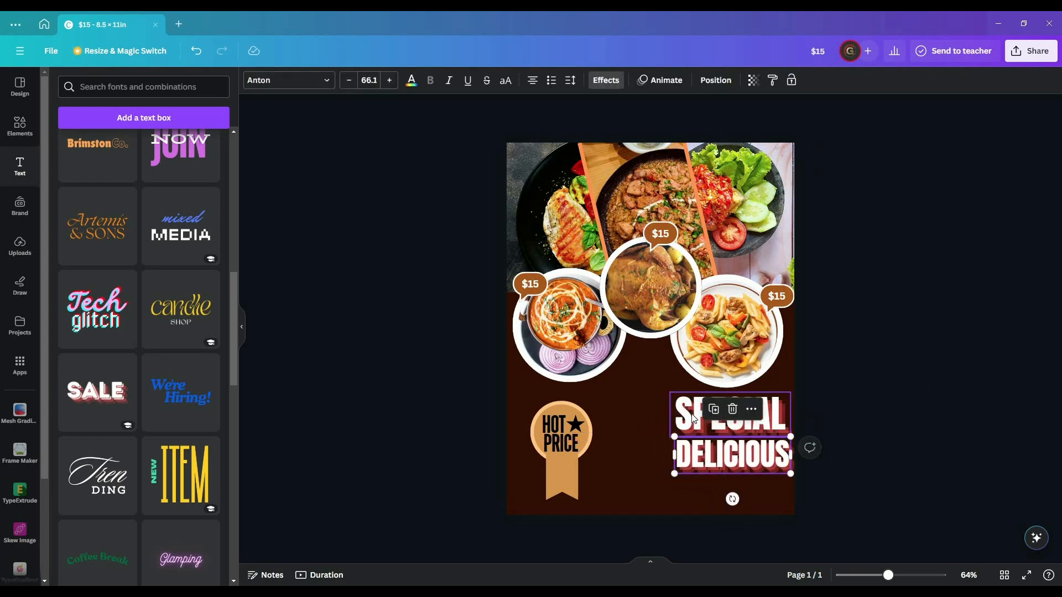
- Shrink the SPECIAL heading to font size 64.6, keeping it above the right end of DELICIOUS
left_click(692, 418)
left_click_drag(670, 392, 693, 401)
left_click(841, 477)
- Move the SPECIAL and DELICIOUS headings together slightly up and left, away from the page edge
left_click(768, 451)
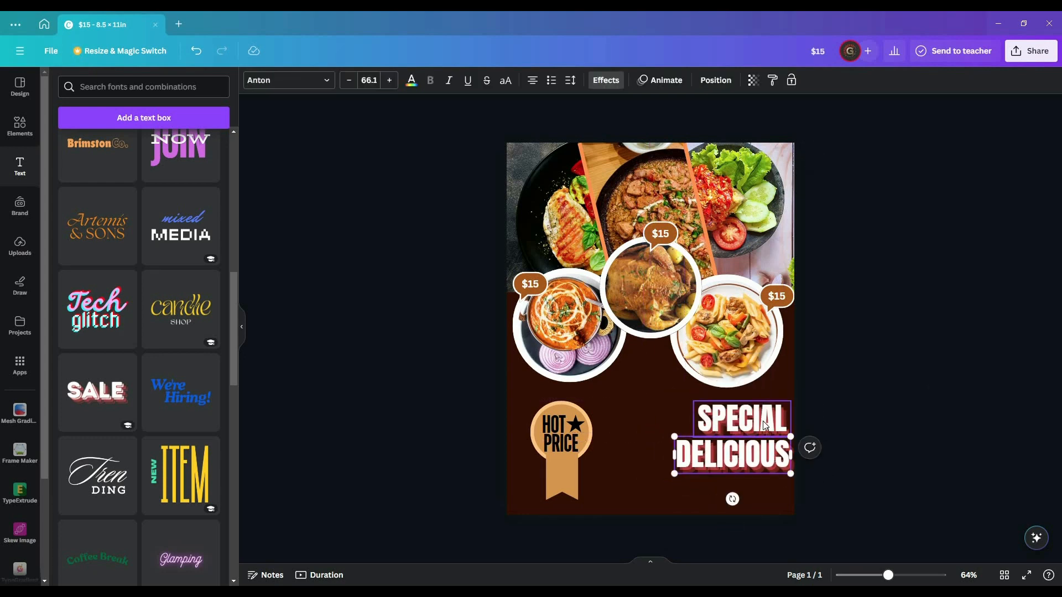
left_click(761, 420, "shift")
left_click_drag(762, 420, 754, 412)
left_click(830, 427)
left_click(766, 414)
left_click(768, 447, "shift")
left_click(856, 420)
left_click(767, 416)
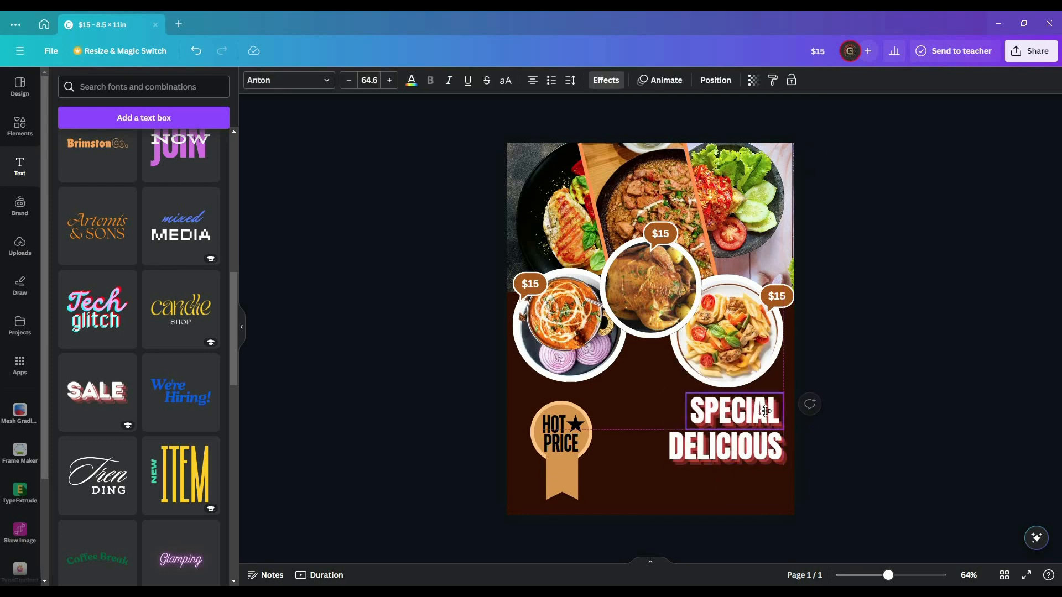
left_click(845, 457)
- Search the apps for Lorem Ipsum and open the Lorem Ipsum text generator
type("LOREM")
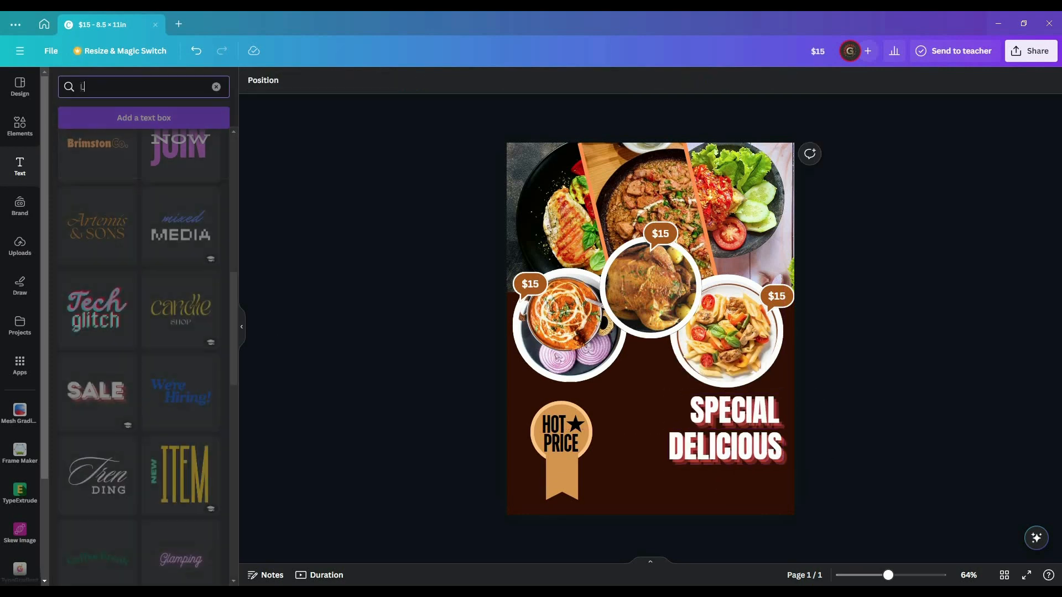
left_click(19, 376)
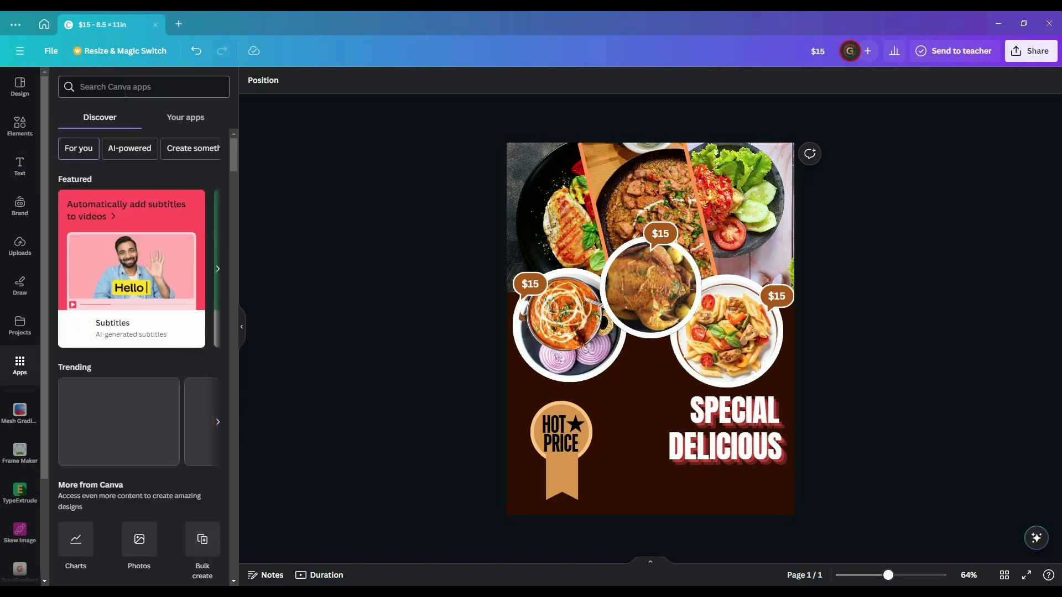
type("Lorem Ipsum")
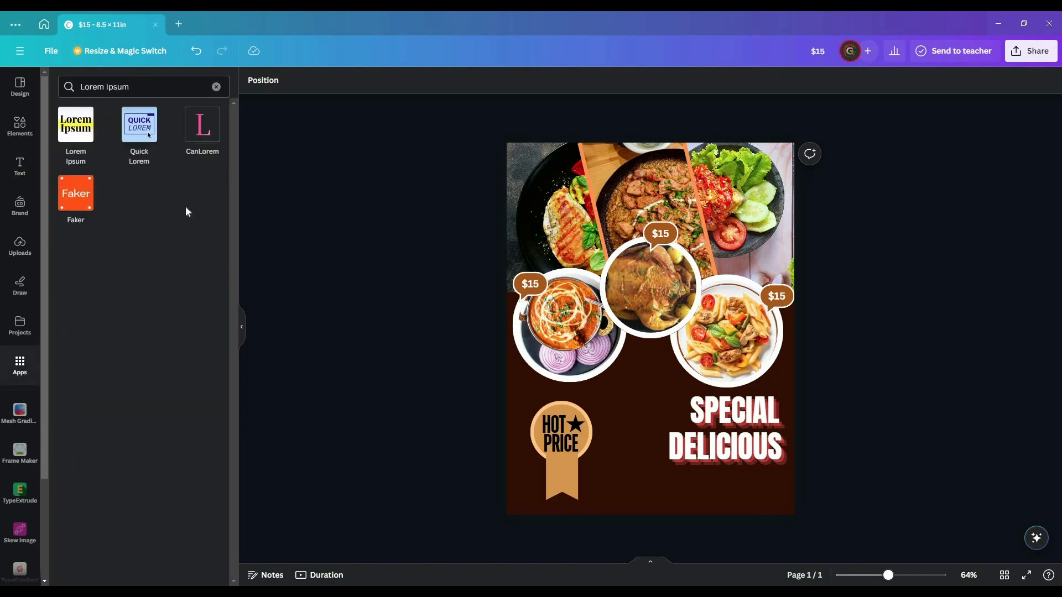
left_click(76, 124)
left_click(144, 536)
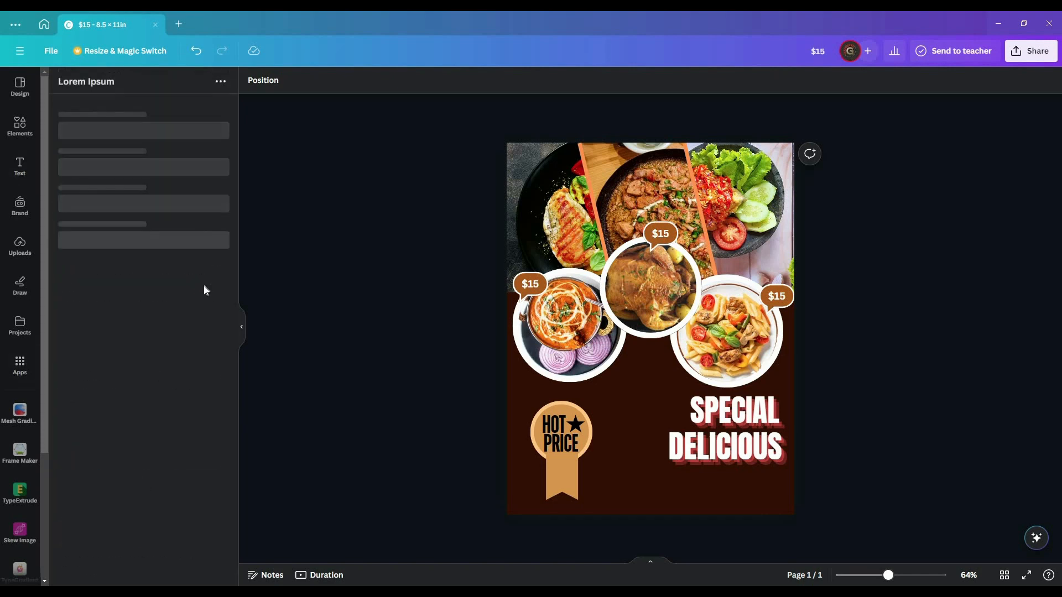
- Generate 10 words of placeholder text at font size 16 and place it in white below DELICIOUS
left_click(161, 227)
left_click_drag(568, 210, 662, 544)
left_click(411, 82)
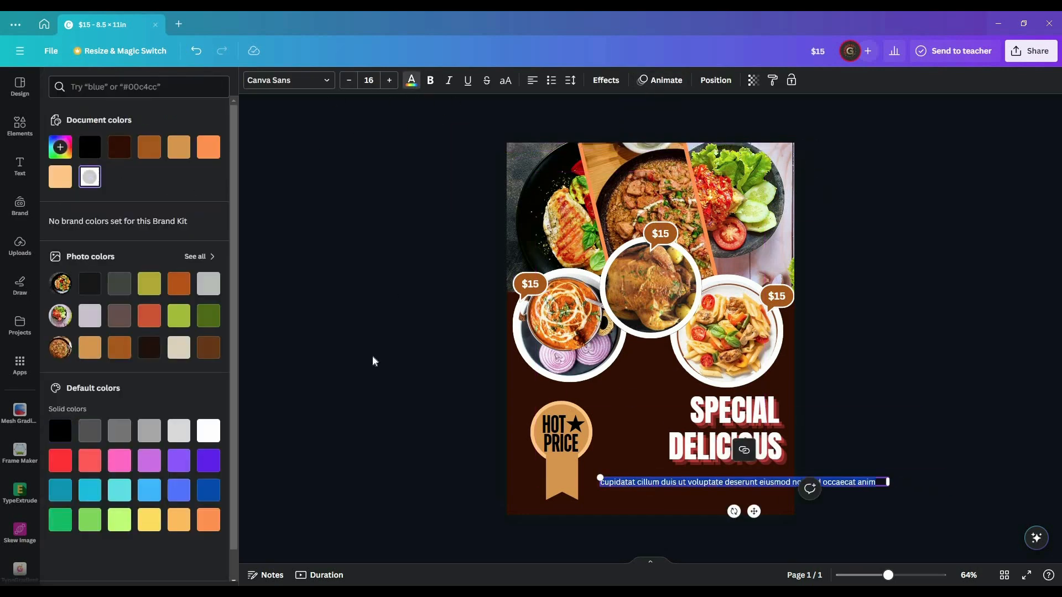
- Copy the placeholder sentence and paste it twice in its text box to make a longer paragraph
key("ctrl+a")
key("ctrl+c")
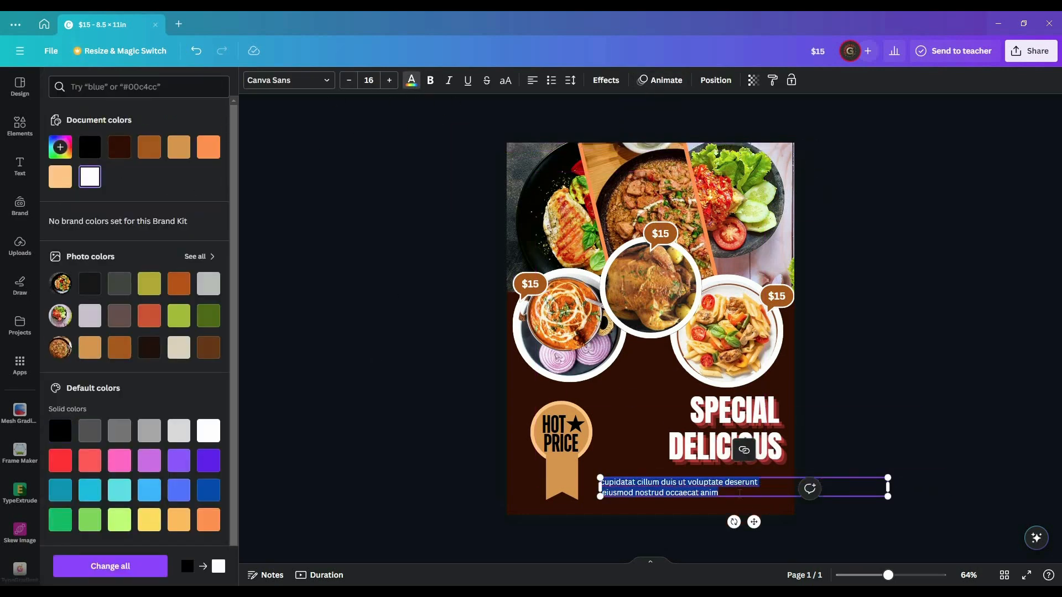
key("ctrl+v")
key("ctrl+v")
left_click(835, 433)
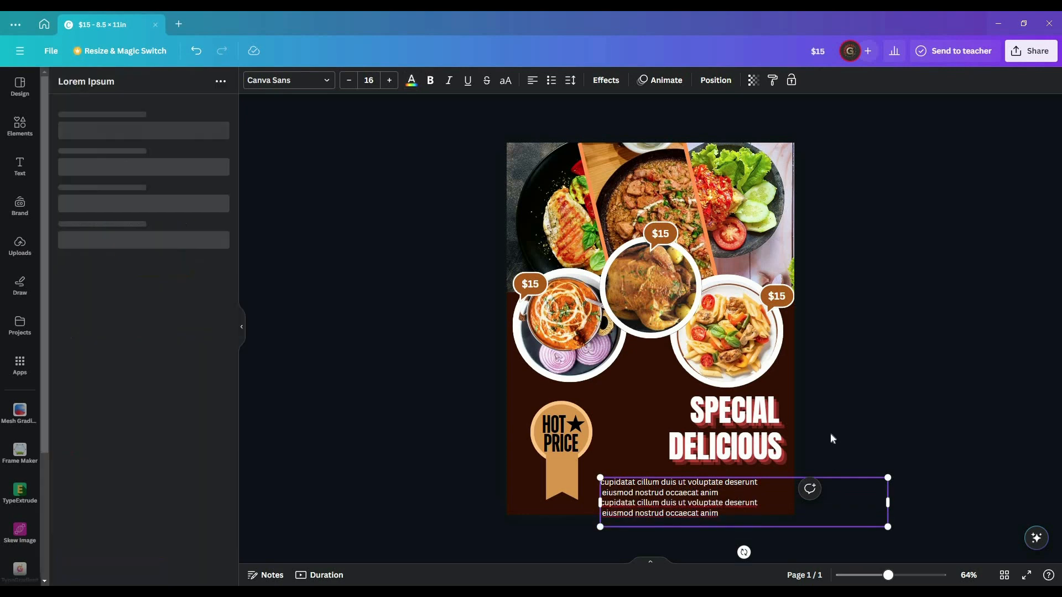
- Narrow the placeholder paragraph's text box and position it beneath the DELICIOUS heading
left_click(788, 474)
left_click(853, 503)
left_click(819, 532)
left_click_drag(663, 495, 687, 481)
- Scale down SPECIAL, DELICIOUS and the paragraph together and move them right, level with the badge
left_click(741, 411)
left_click(741, 446, "shift")
left_click(747, 487, "shift")
left_click_drag(781, 515, 754, 491)
left_click_drag(728, 458, 757, 455)
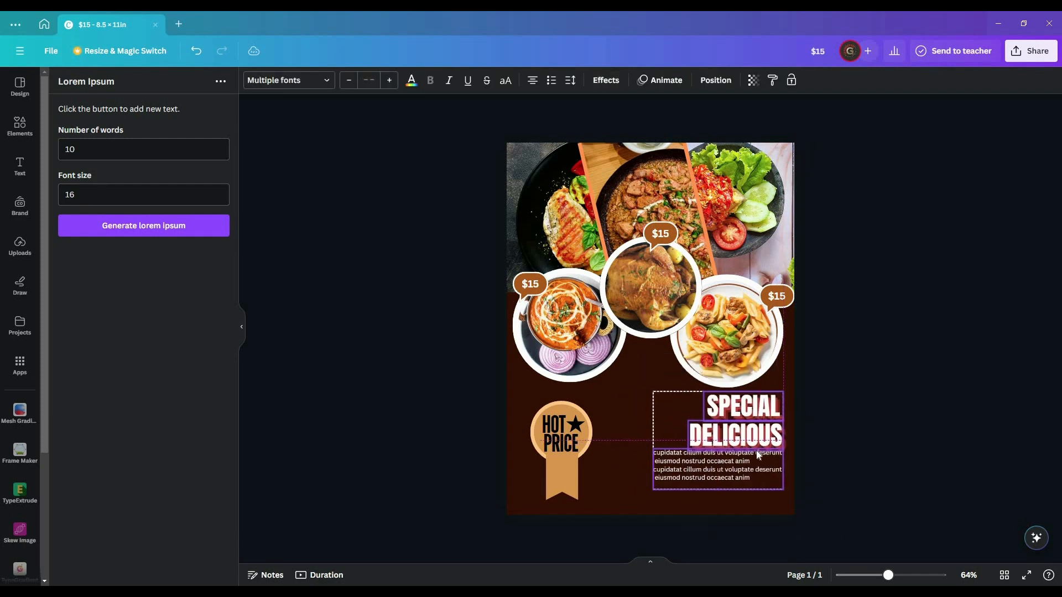
- Enlarge DELICIOUS to roughly the paragraph's width and move SPECIAL above it, flush with its left edge
left_click(741, 501)
left_click_drag(739, 408, 648, 452)
left_click(725, 406)
left_click(683, 432)
left_click(694, 434)
left_click_drag(680, 440, 678, 433)
left_click(853, 413)
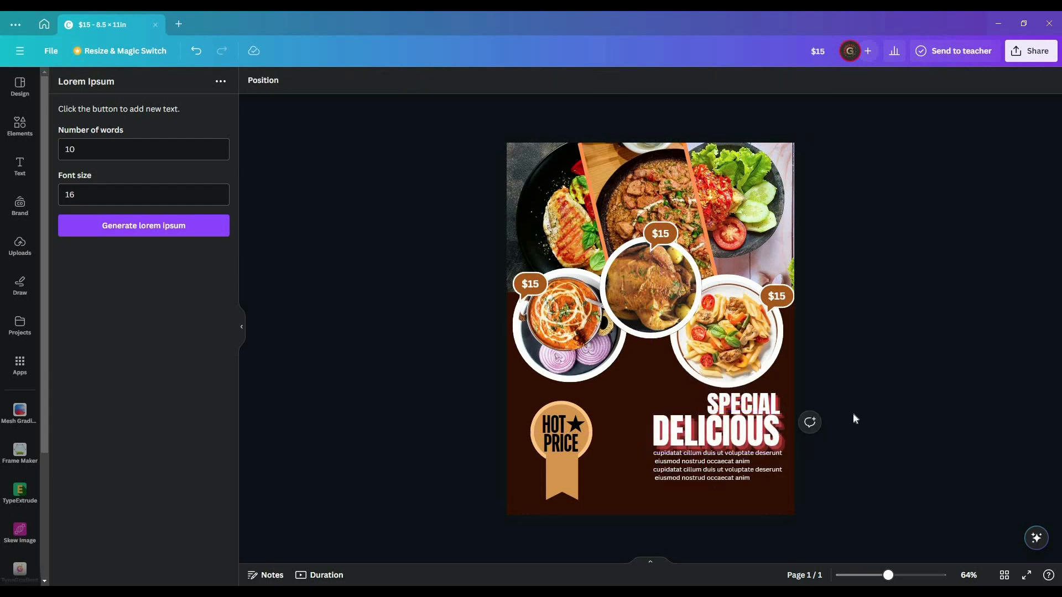
left_click_drag(763, 404, 710, 397)
left_click(863, 412)
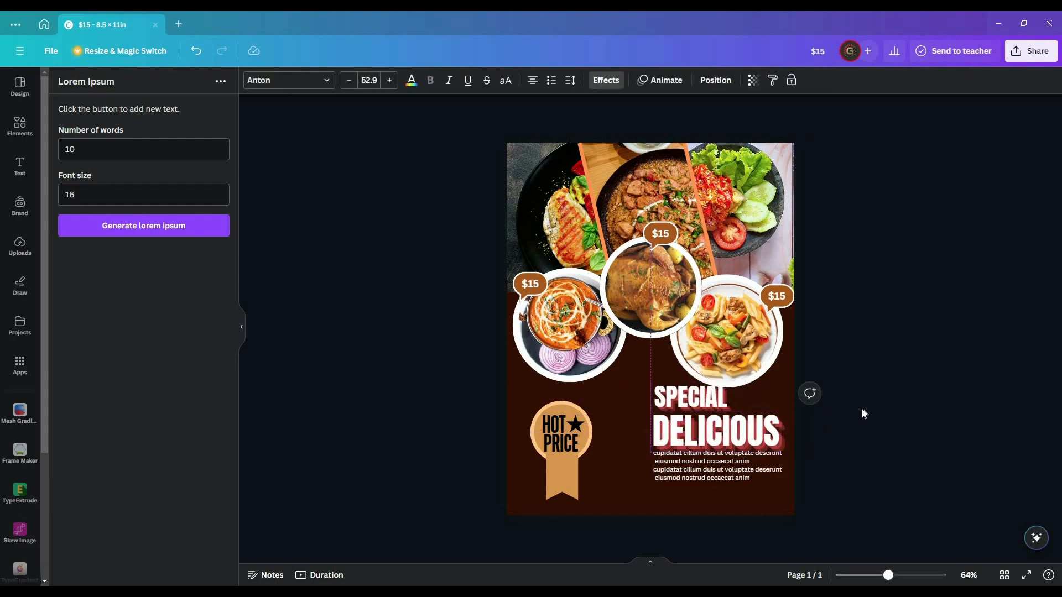
- Move the paragraph down slightly, then shift SPECIAL, DELICIOUS and the paragraph together a little down and left
left_click(892, 407)
left_click_drag(701, 466, 698, 470)
left_click(813, 493)
left_click(741, 470)
left_click(673, 423, "shift")
left_click(683, 400, "shift")
mouse_move(683, 401)
left_mouse_down()
mouse_move(640, 403)
mouse_move(679, 408)
left_mouse_up()
left_click(884, 431)
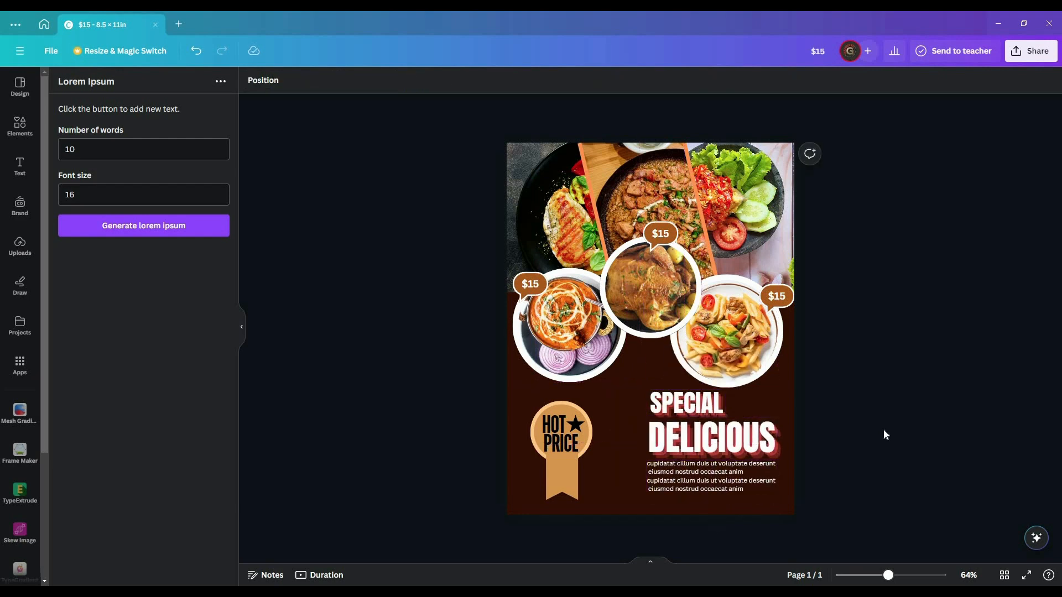
- Group the HOT PRICE badge's circle, ribbon, star and both words, enlarge it slightly and move it nearer the flyer's left edge
left_click(562, 420)
left_click(565, 481, "shift")
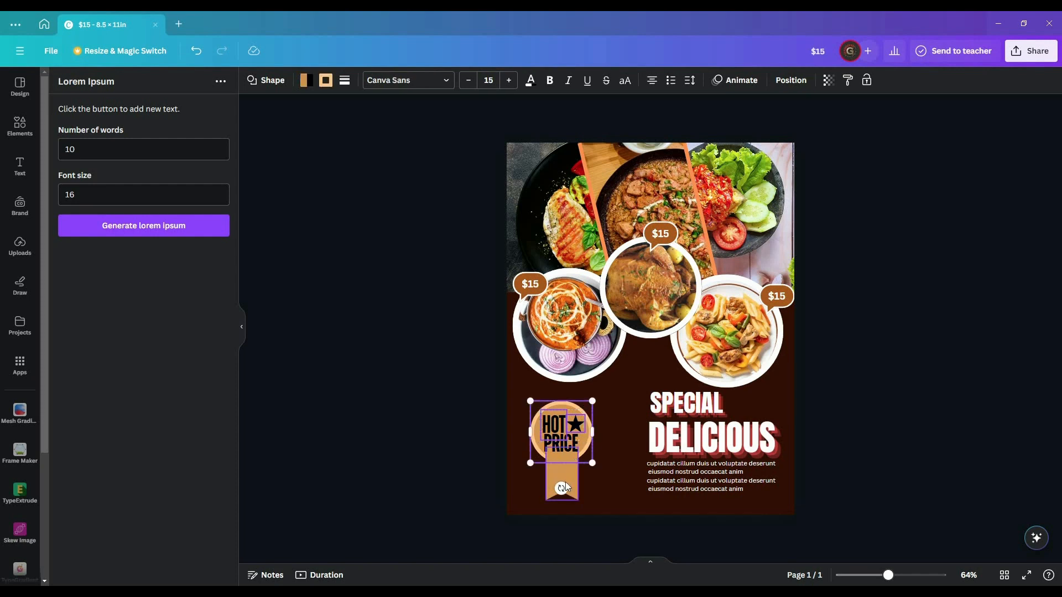
left_click(534, 373)
left_click_drag(558, 466, 544, 451)
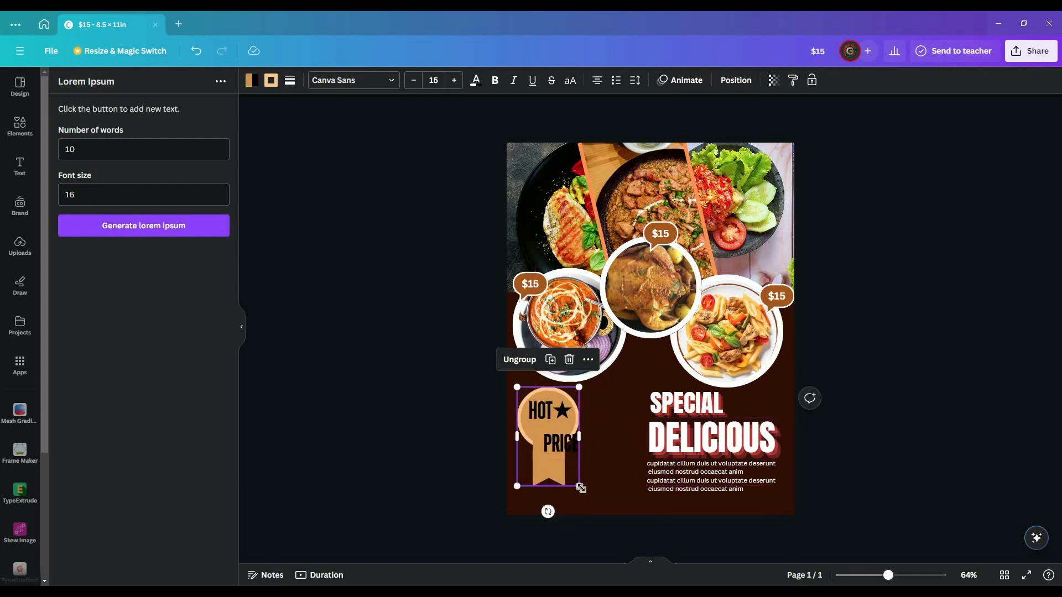
left_click_drag(581, 489, 557, 474)
key("ctrl+z")
key("ctrl+z")
left_click(569, 444, "shift")
key("ctrl+g")
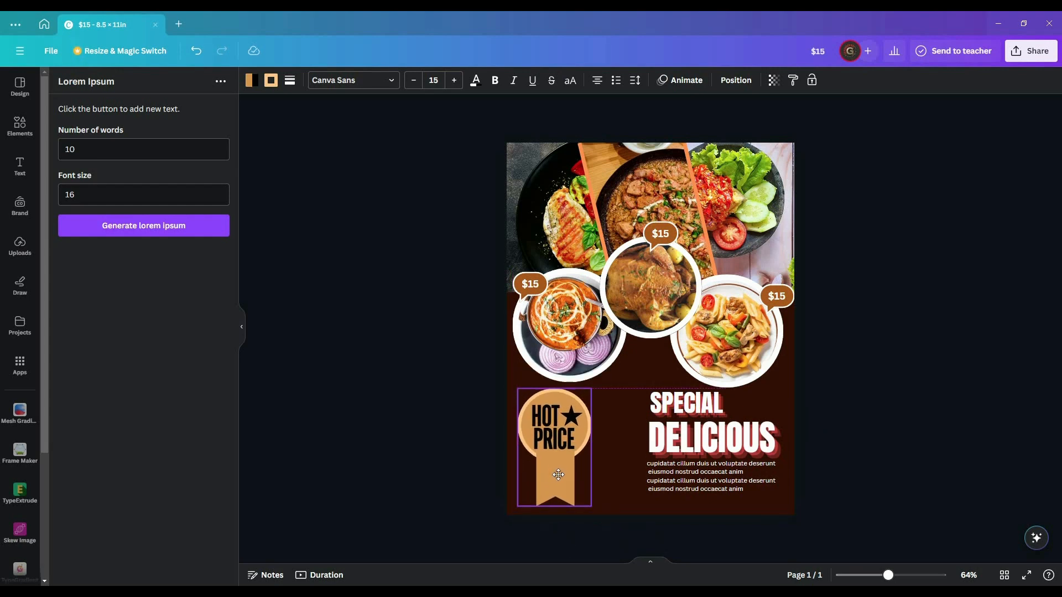
left_click(876, 459)
- Scale SPECIAL, DELICIOUS and the paragraph down slightly as one selection
left_click(740, 483)
left_click(719, 440, "shift")
left_click(693, 406, "shift")
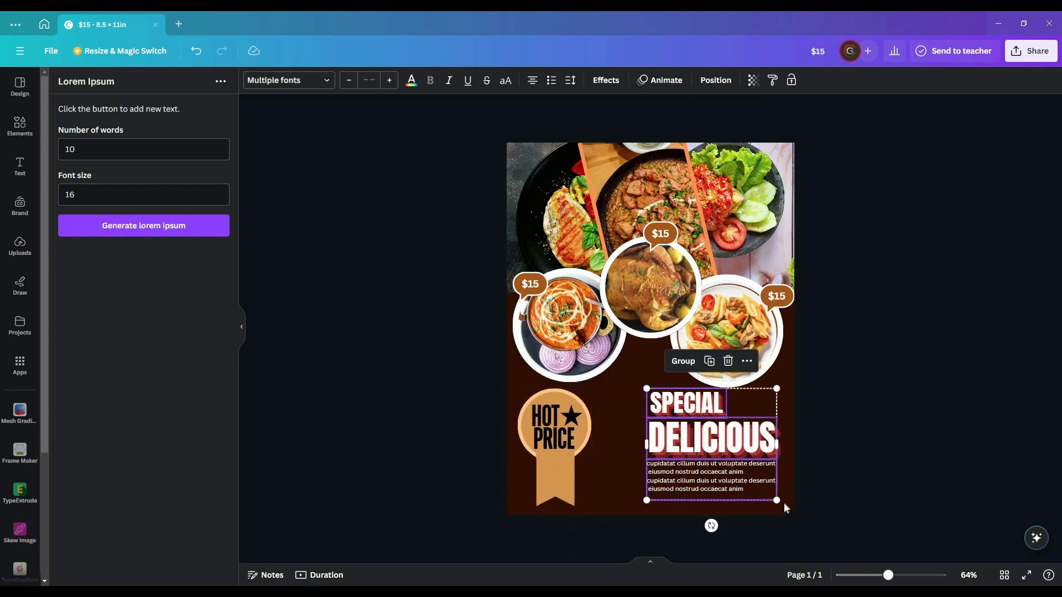
left_click_drag(784, 504, 762, 487)
- Right-align SPECIAL above DELICIOUS, adjust the paragraph below, and enlarge DELICIOUS to line up with the paragraph's left edge
left_click_drag(697, 408, 772, 405)
left_click(719, 469)
left_click_drag(674, 469, 622, 469)
left_click(686, 431)
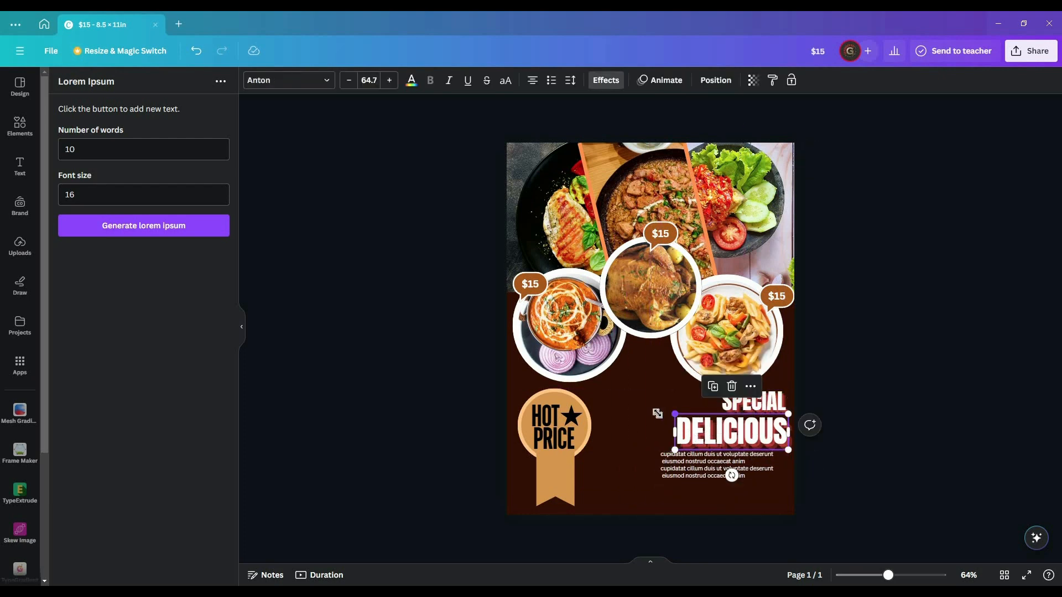
left_click_drag(656, 414, 659, 413)
left_click(880, 425)
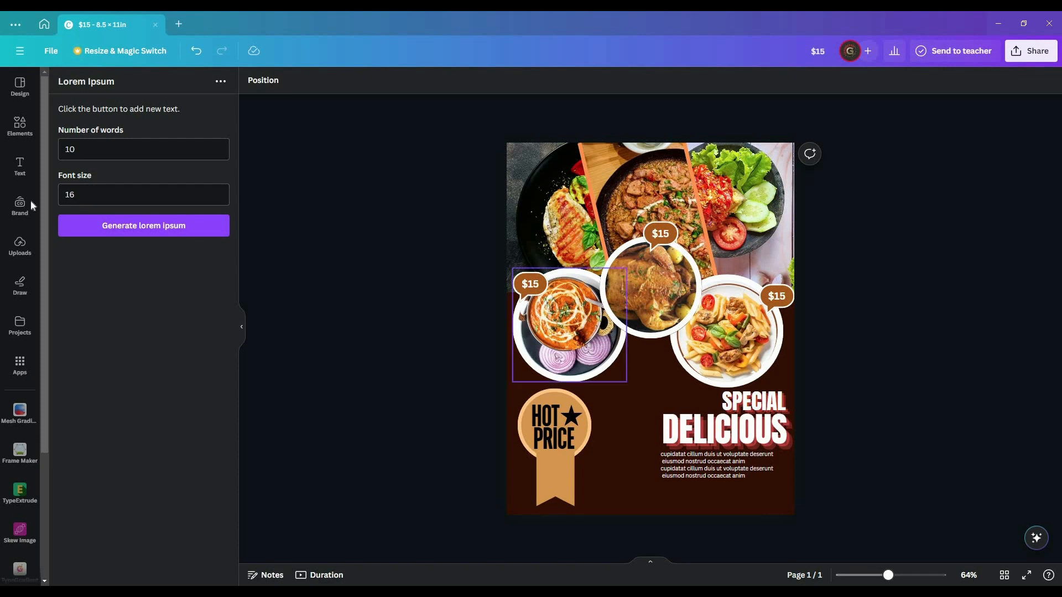
- Add a square shape and stretch it into a wide, low bar beneath the paragraph, matching the text block's width
left_click(26, 128)
left_click(76, 210)
left_click_drag(693, 328, 800, 329)
left_click_drag(798, 285, 768, 492)
mouse_move(666, 514)
left_mouse_down()
mouse_move(689, 506)
mouse_move(660, 494)
left_mouse_up()
- Nudge the paragraph up slightly, closer to DELICIOUS and clear of the bar
left_click(689, 468)
key("Up")
key("Up")
key("Up")
key("Up")
key("Up")
key("Up")
key("Up")
key("Up")
key("Up")
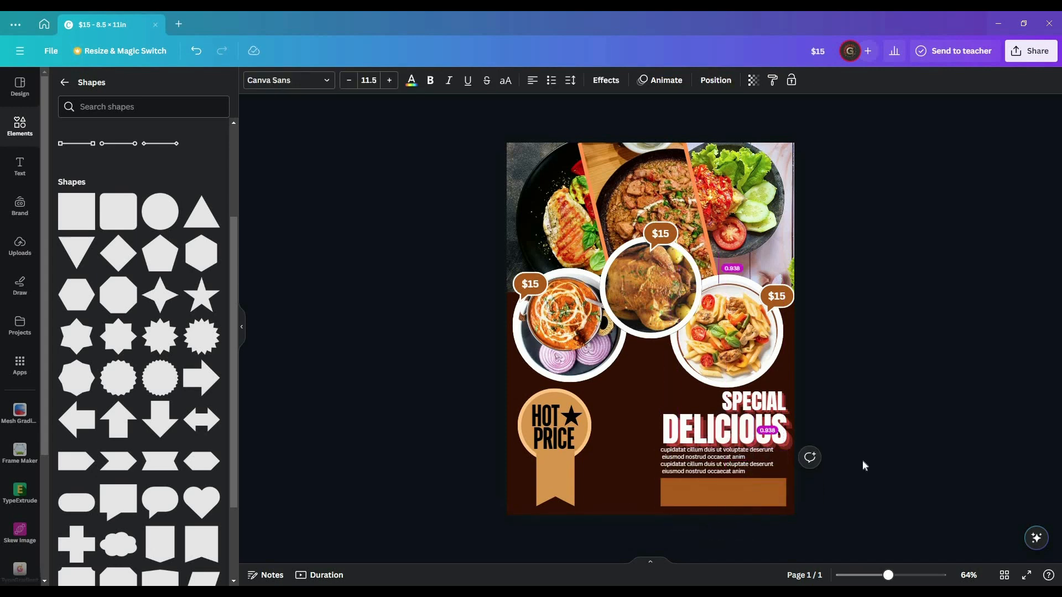
- Remove the bar's fill colour and give it a short-dashed border with weight 4
left_click(722, 493)
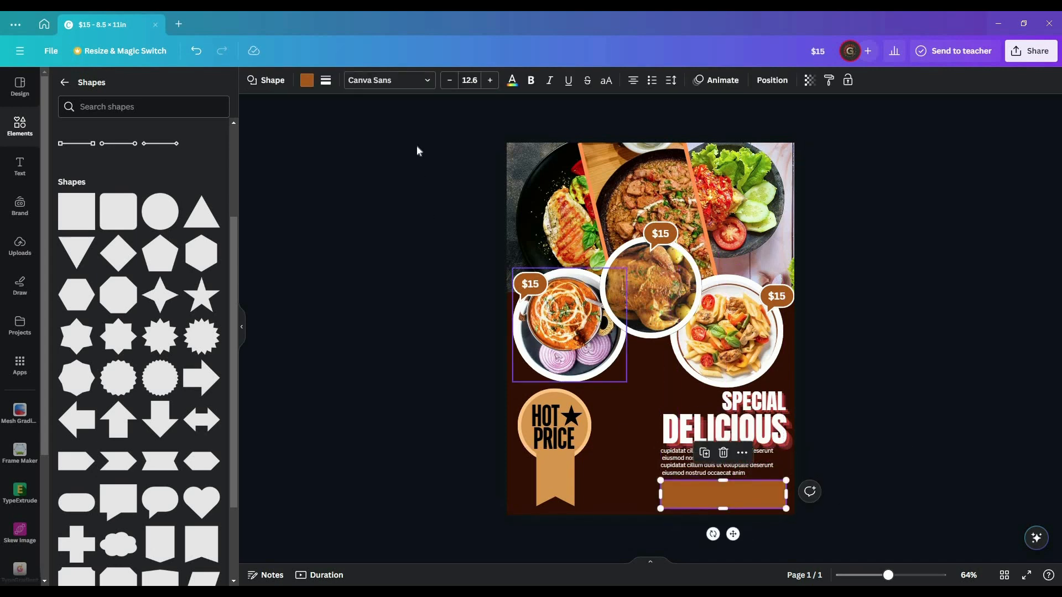
left_click(307, 80)
left_click(94, 146)
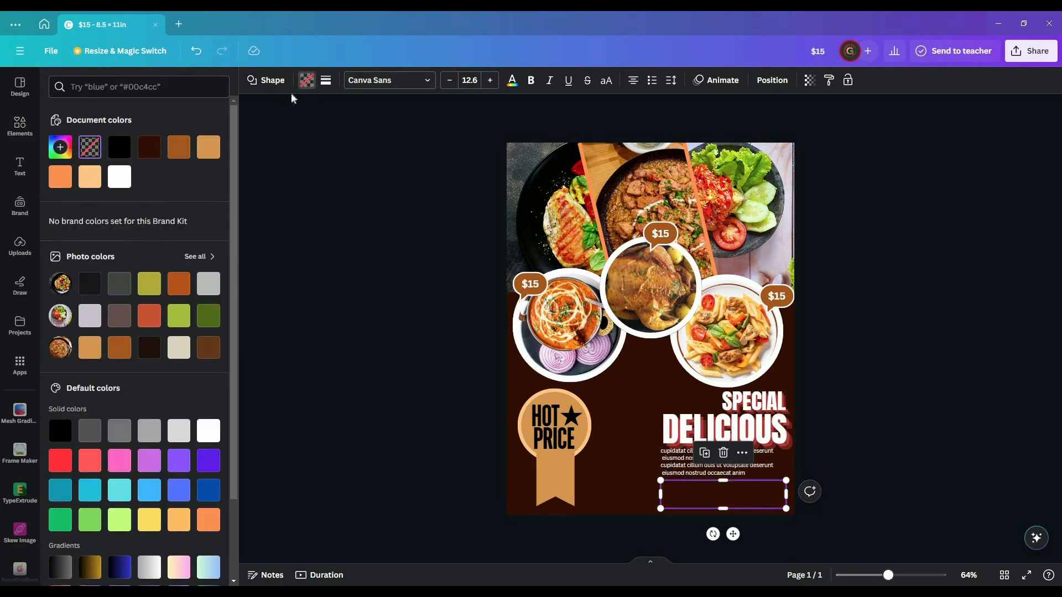
left_click(326, 80)
left_click(448, 115)
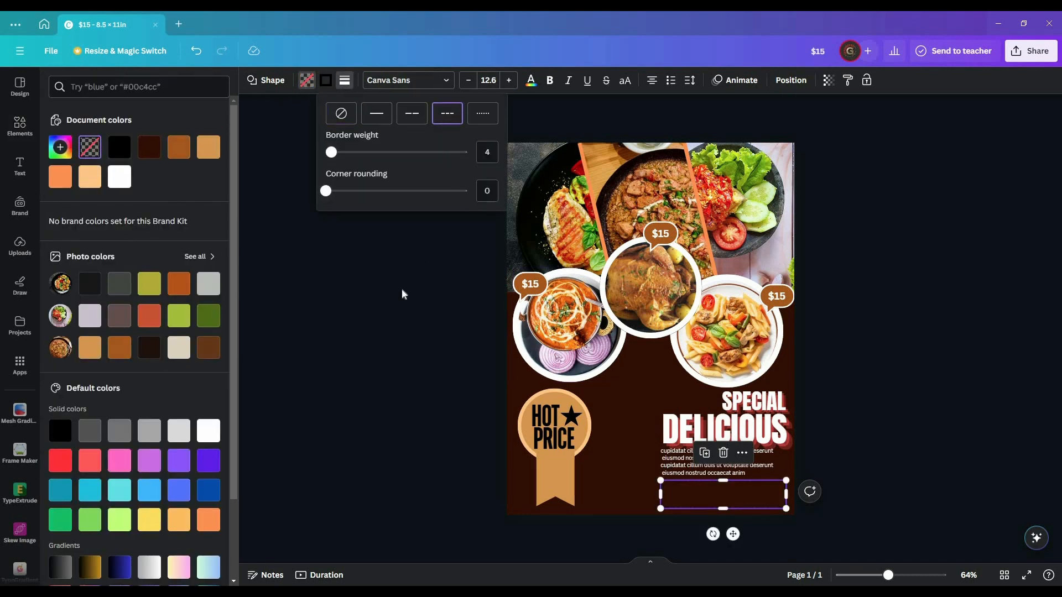
left_click(394, 297)
- Colour the bar's dashed border white
left_click(325, 80)
left_click(89, 176)
left_click(298, 284)
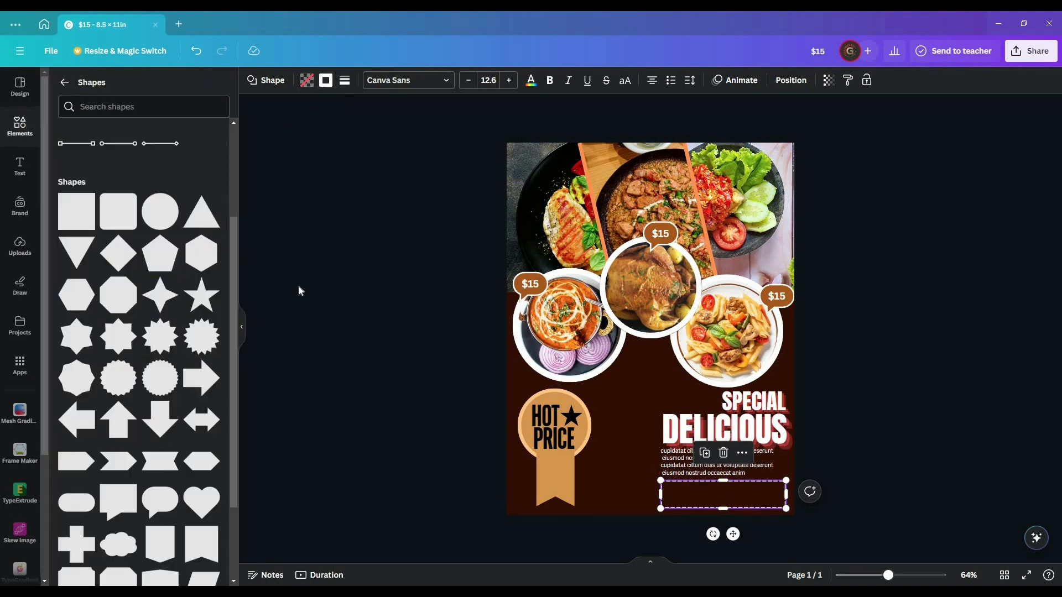
- Colour the bar's dashed border the same tan as the badge ribbon
left_click(326, 80)
left_click(178, 147)
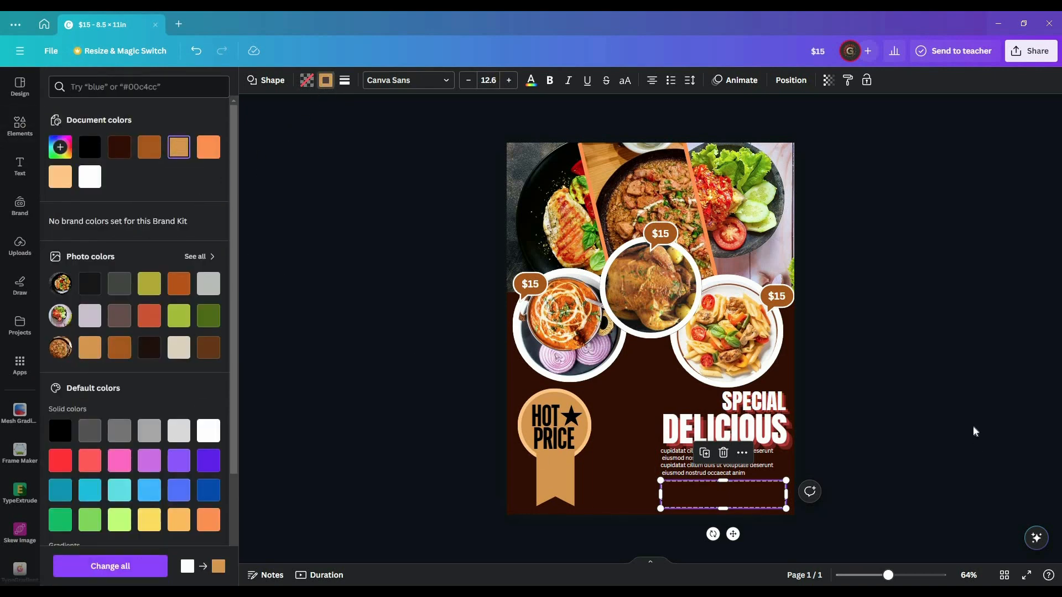
left_click(963, 420)
- Nudge the dashed frame down slightly and extend its left side toward the ribbon, to a width of about 6 in
left_click(721, 493)
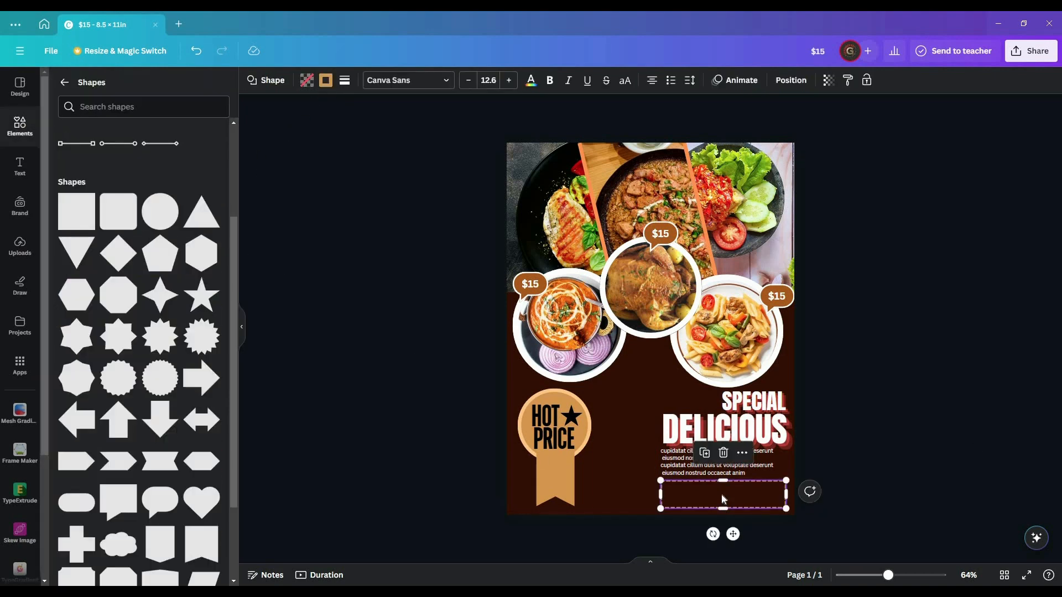
left_click(903, 439)
left_click(657, 493)
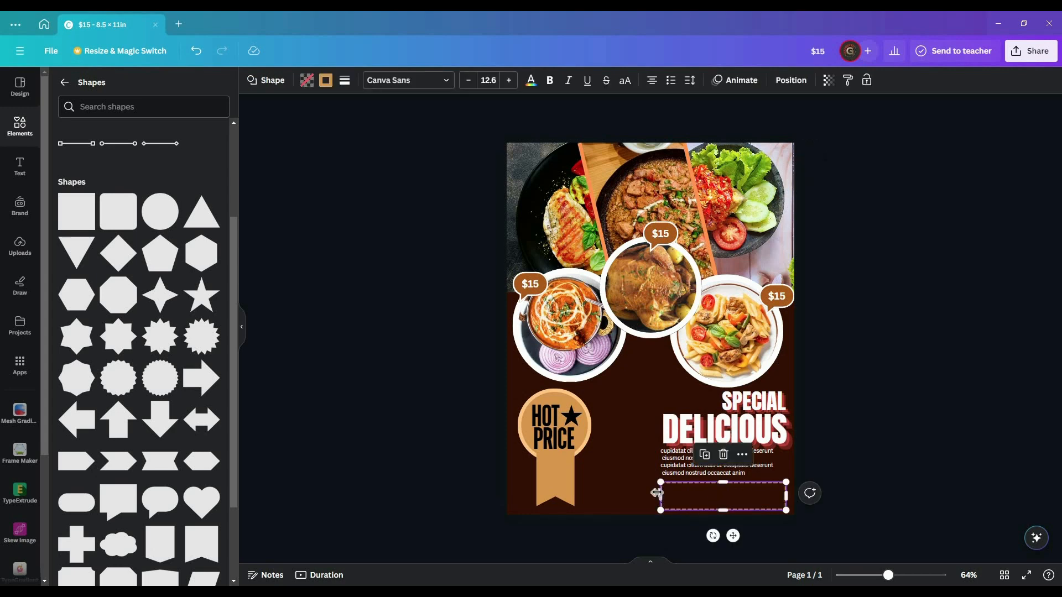
left_click_drag(660, 496, 590, 491)
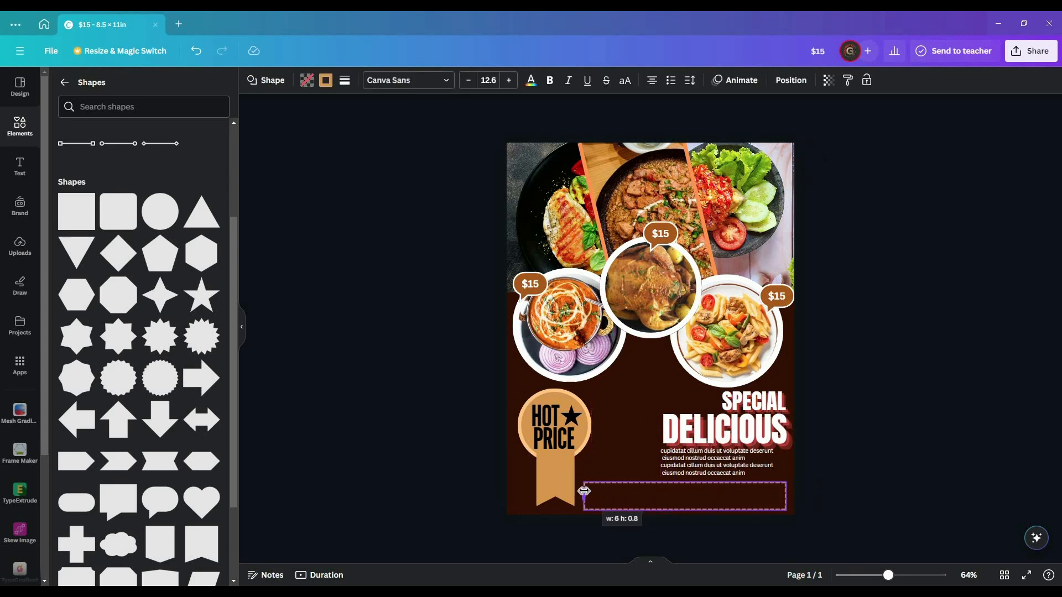
left_click(909, 426)
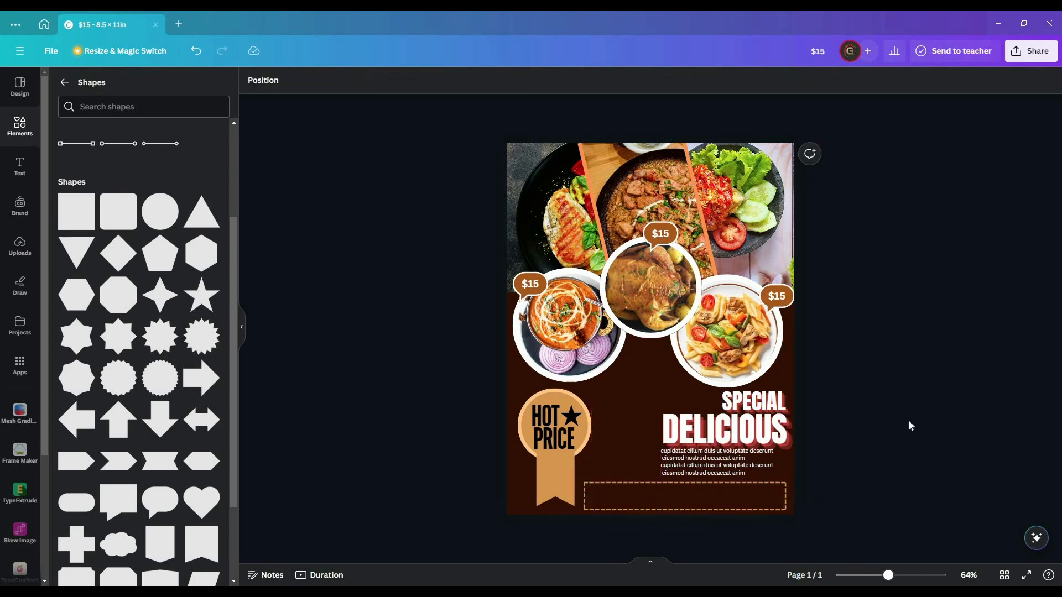
- Add a square-ended line and place it vertically inside the left part of the dashed frame
left_click(71, 144)
left_click_drag(697, 329, 580, 479)
left_click_drag(615, 437, 615, 483)
scroll(635, 500, "up", 6, "ctrl")
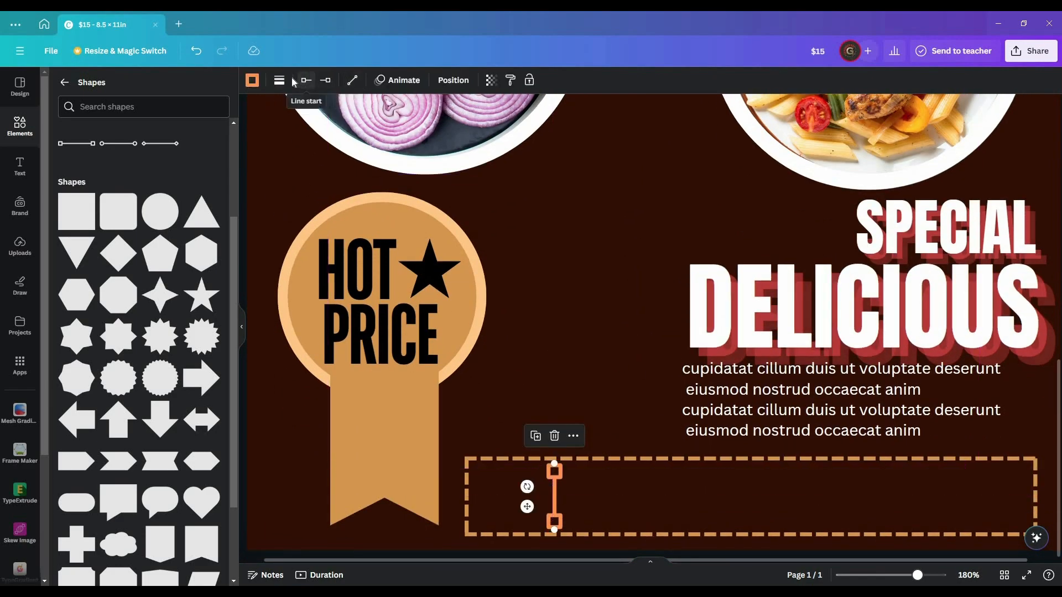
- Remove the square markers from both ends of the vertical line
left_click(280, 80)
left_click(306, 80)
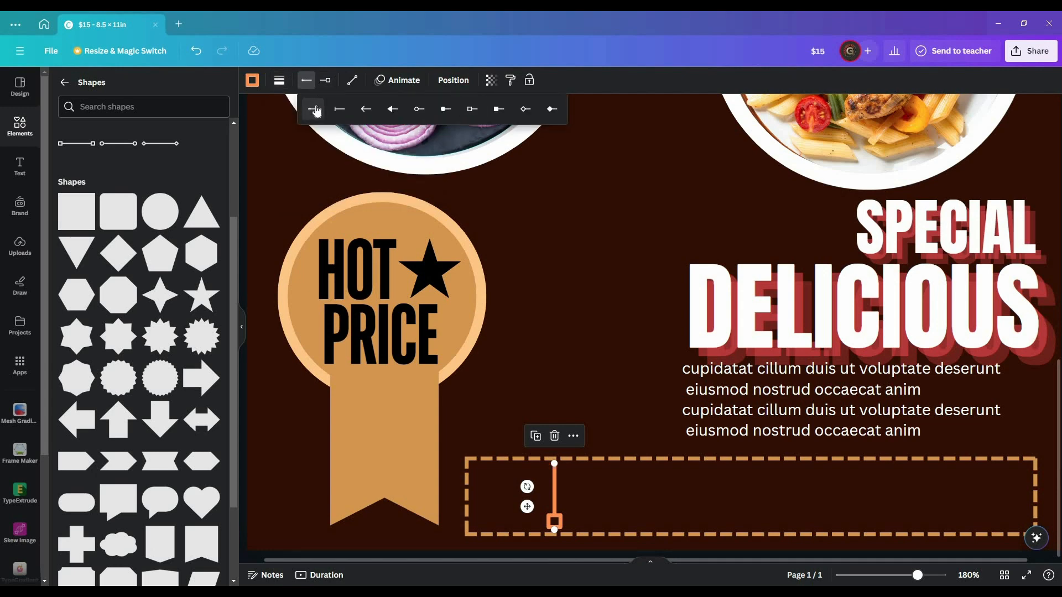
left_click(325, 80)
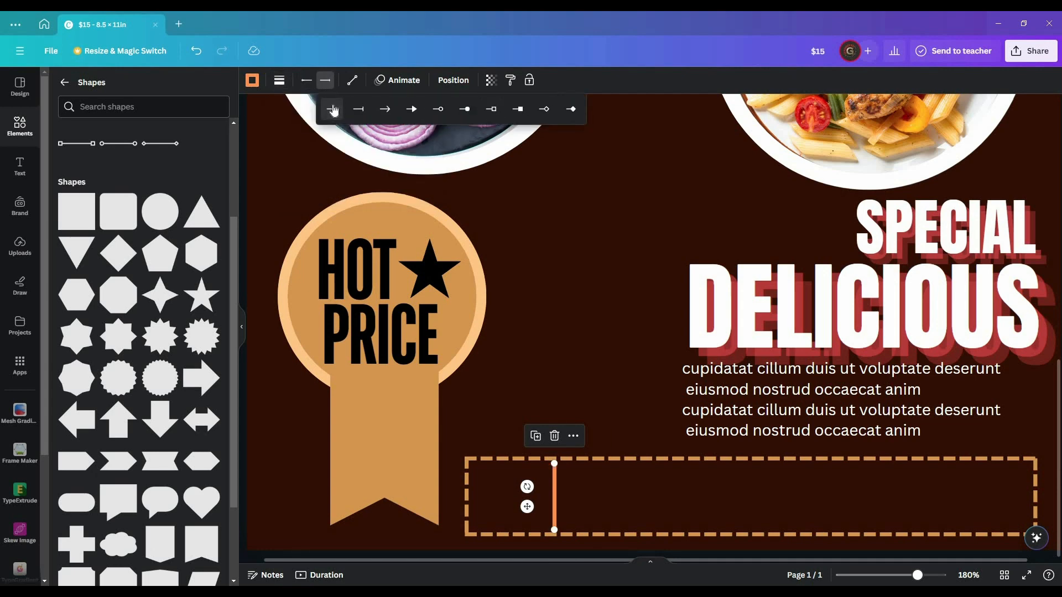
- Set the vertical line's weight to 2 and shorten it so both ends sit clear of the dashed frame
left_click(279, 80)
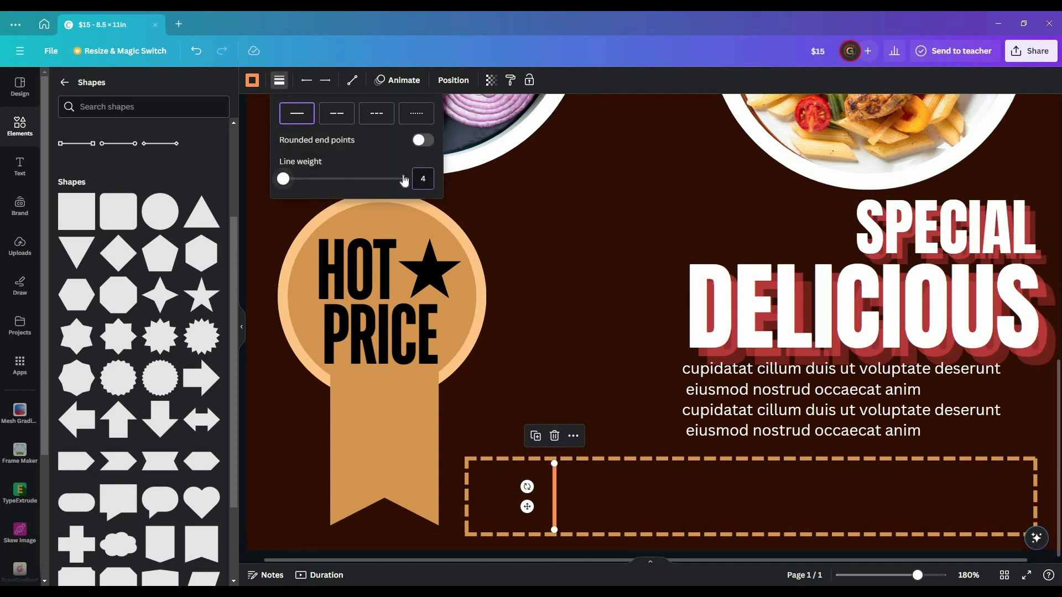
key("Delete")
key("Return")
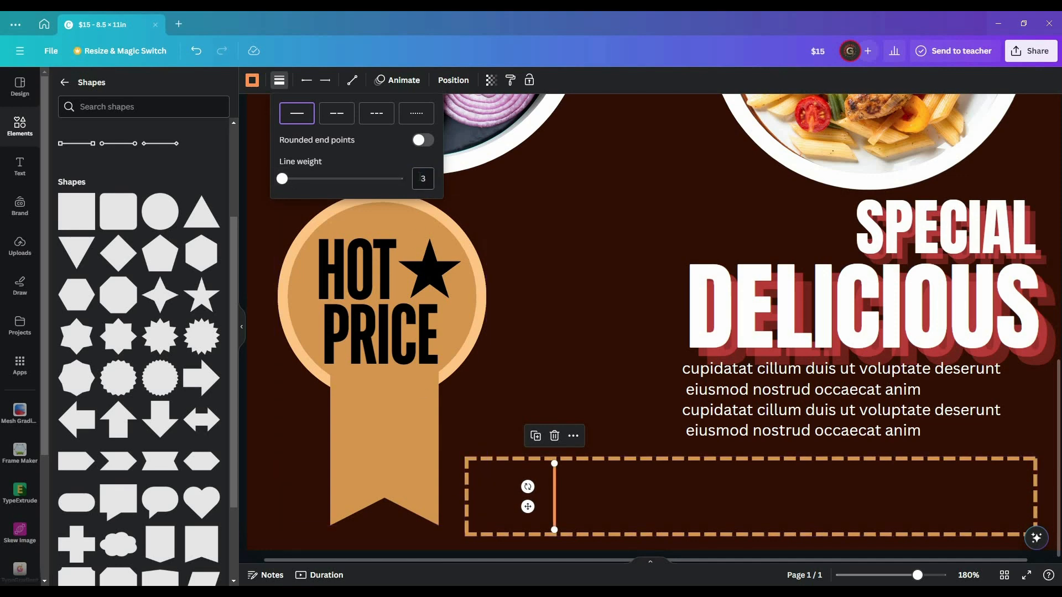
left_click_drag(420, 177, 472, 177)
type("2")
key("Return")
left_click_drag(554, 463, 554, 469)
left_click_drag(554, 529, 528, 506)
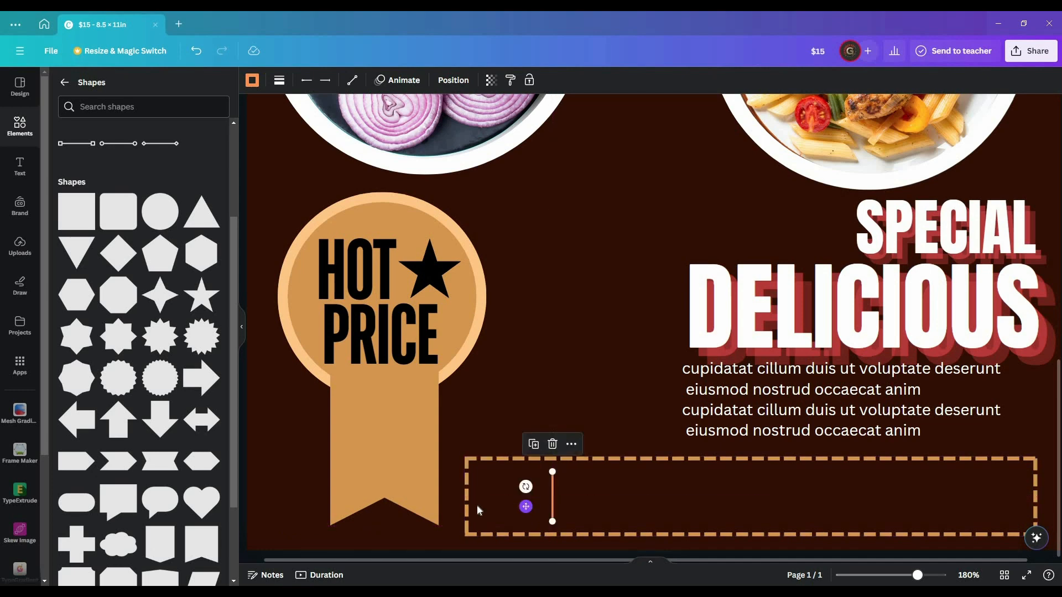
- Add a heading reading ORDER NOW on two lines
left_click(32, 170)
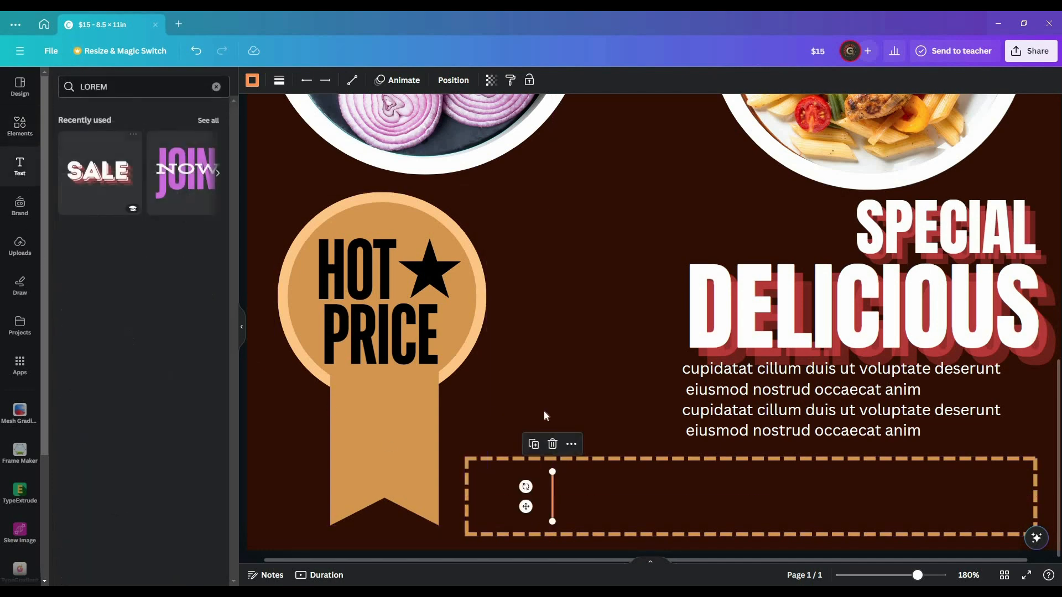
left_click(216, 87)
left_click(121, 183)
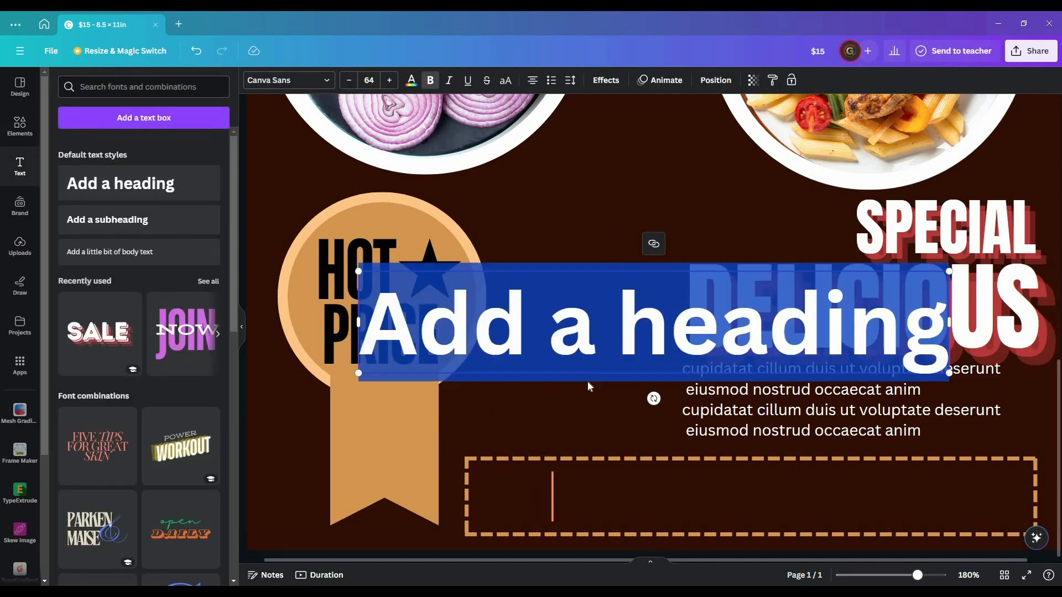
type("O")
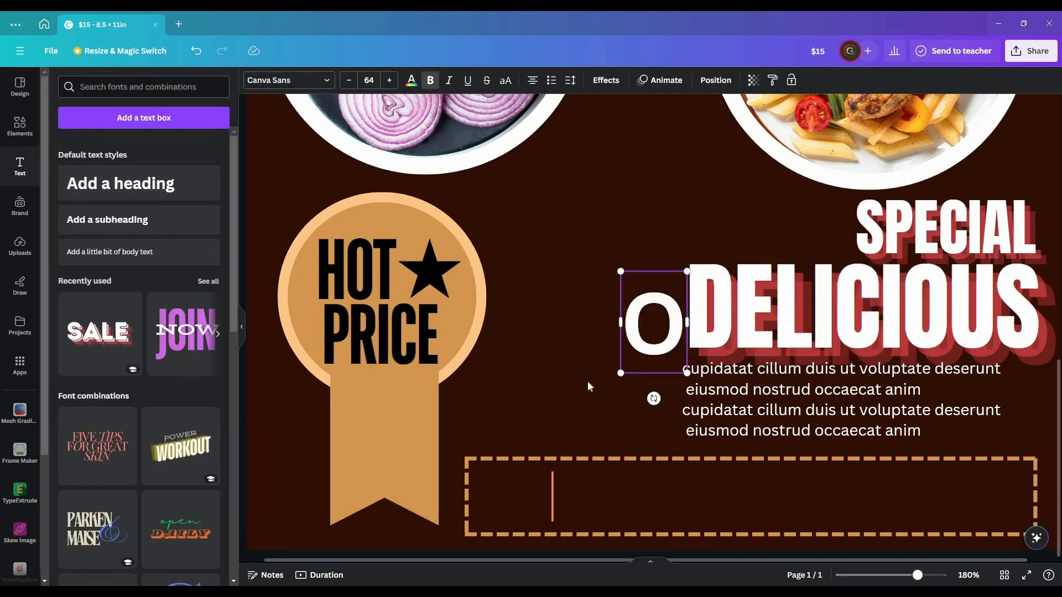
type("RDER")
key("Return")
type("NOW")
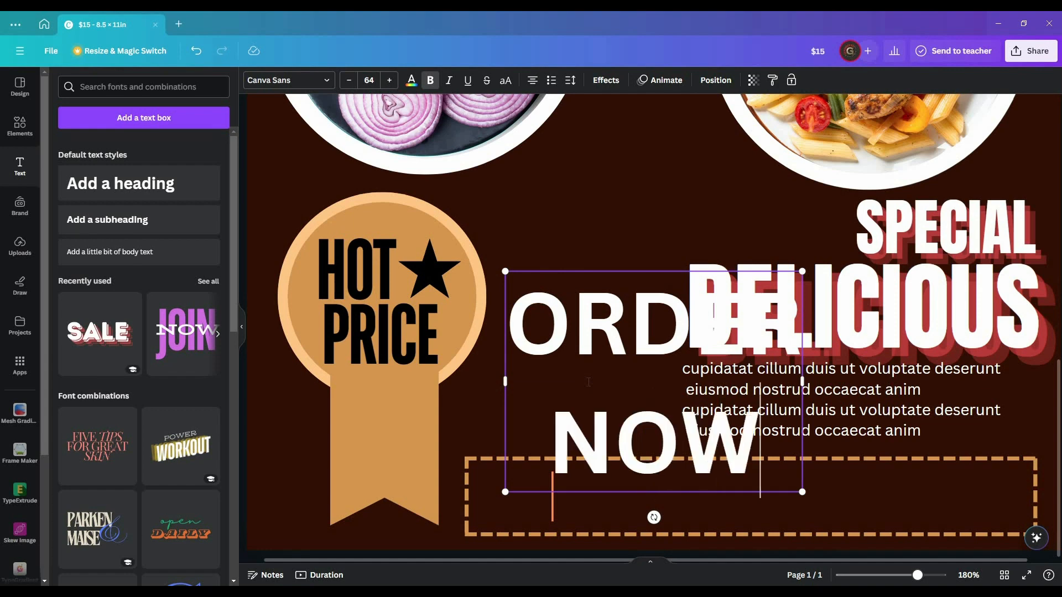
- Scale ORDER NOW down to about font size 14.5 and fit it in the dashed frame, left of the vertical line
key("ctrl+a")
left_click_drag(802, 271, 516, 488)
left_click(600, 437)
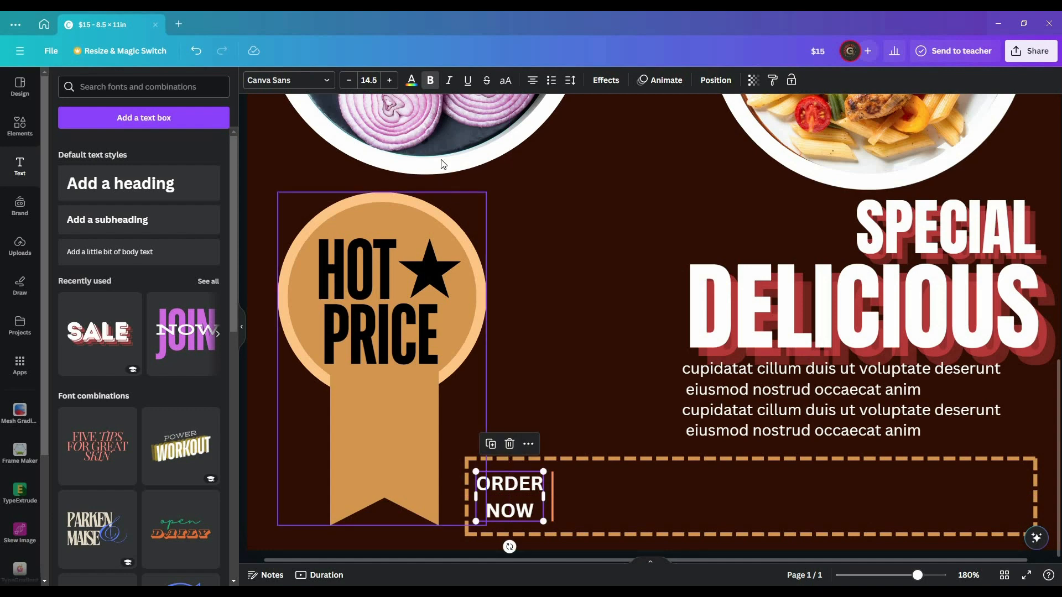
- Colour the ORDER NOW text light peach, matching the badge's outer ring
left_click(411, 80)
left_click(204, 148)
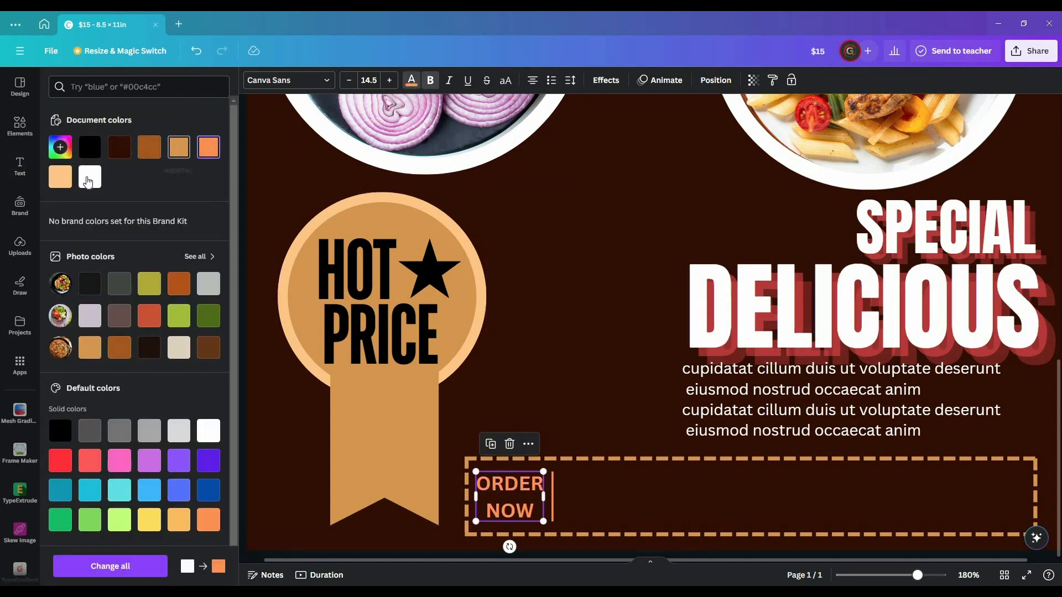
left_click(60, 176)
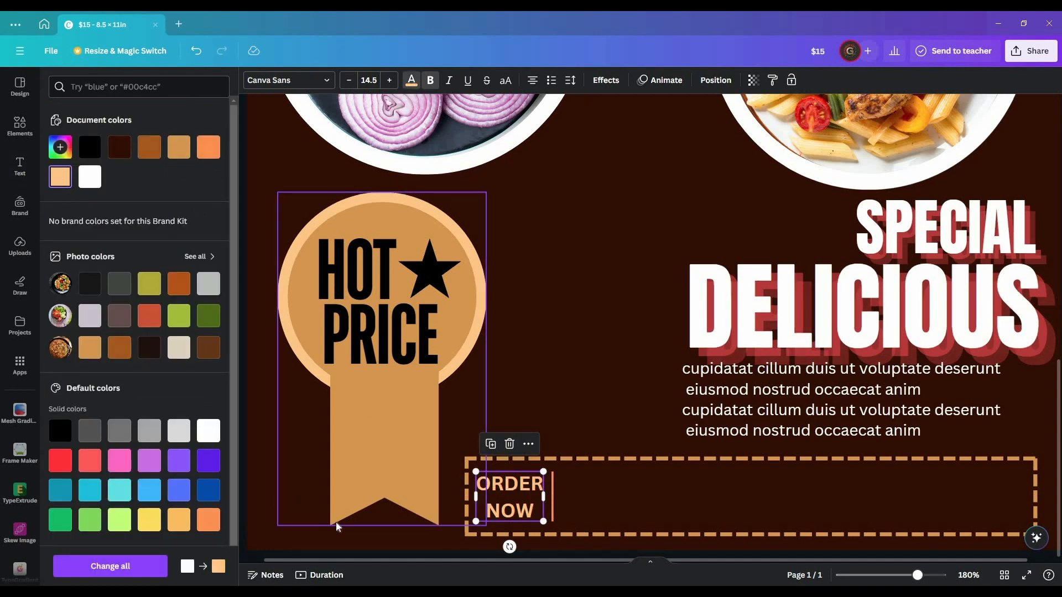
- Search the elements library for social media icons and browse the graphics results for contact icons
left_click(20, 125)
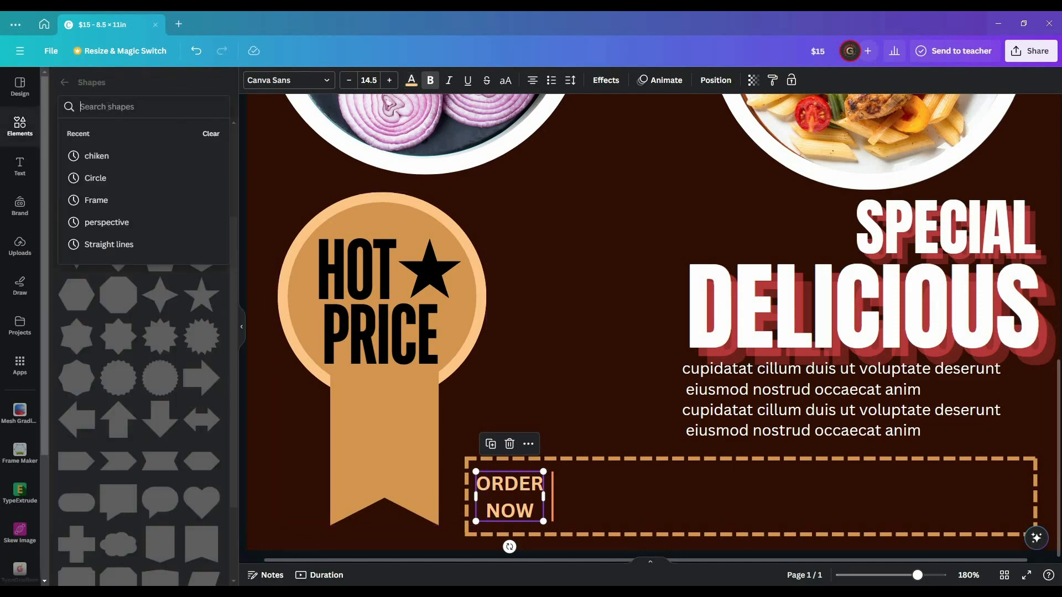
left_click(64, 83)
left_click(103, 88)
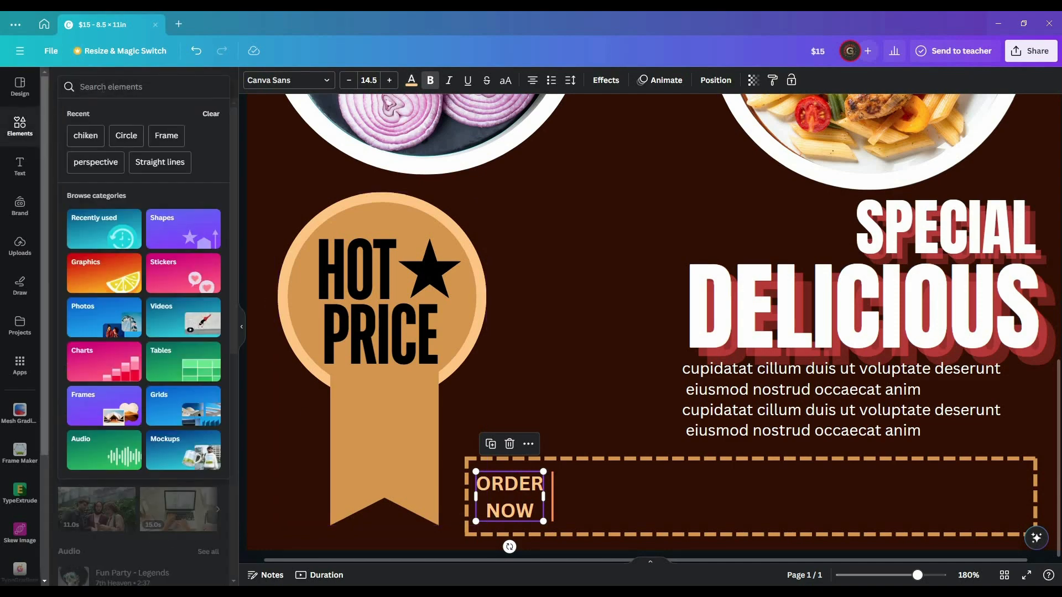
type("SOCIL")
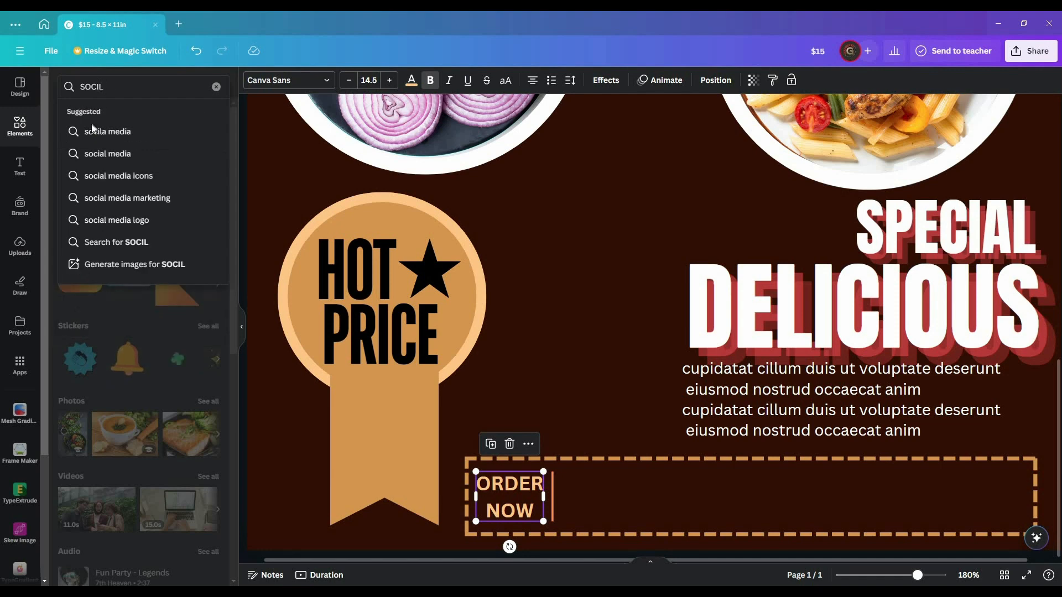
left_click(96, 130)
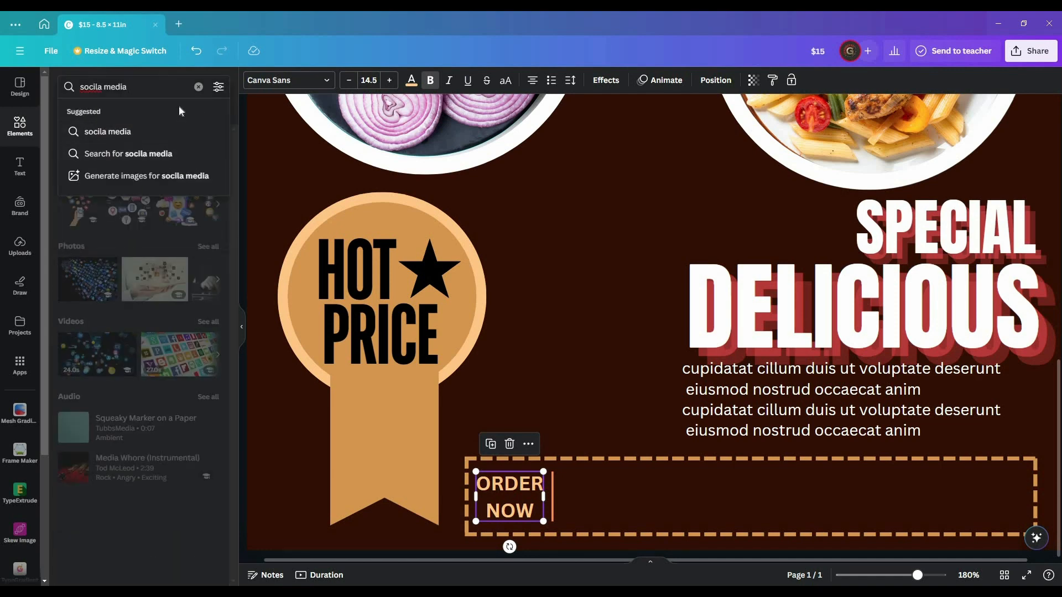
type("I")
left_click(149, 128)
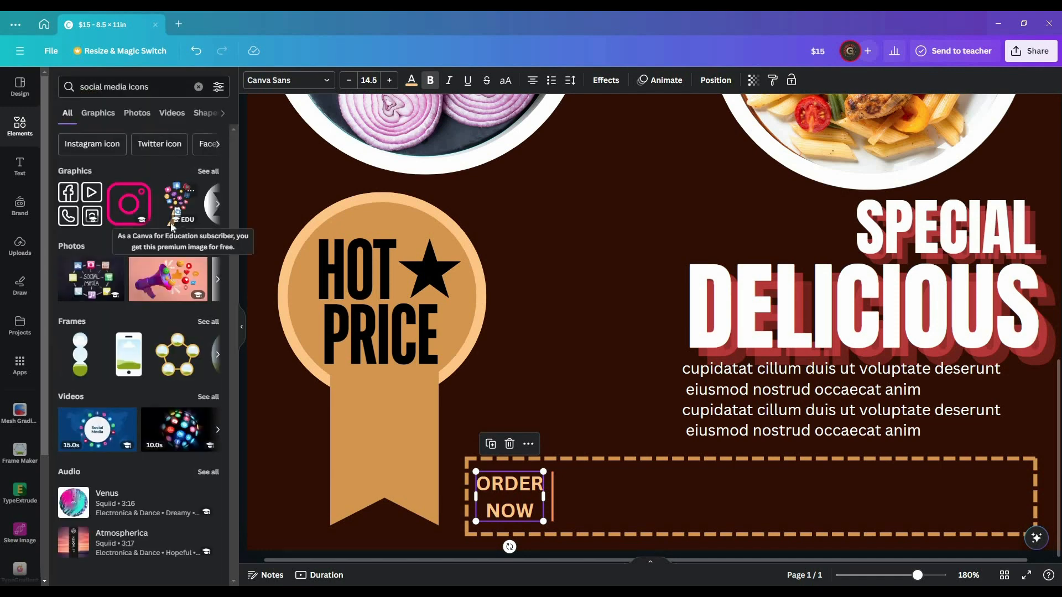
left_click(208, 171)
scroll(196, 288, "down", 1)
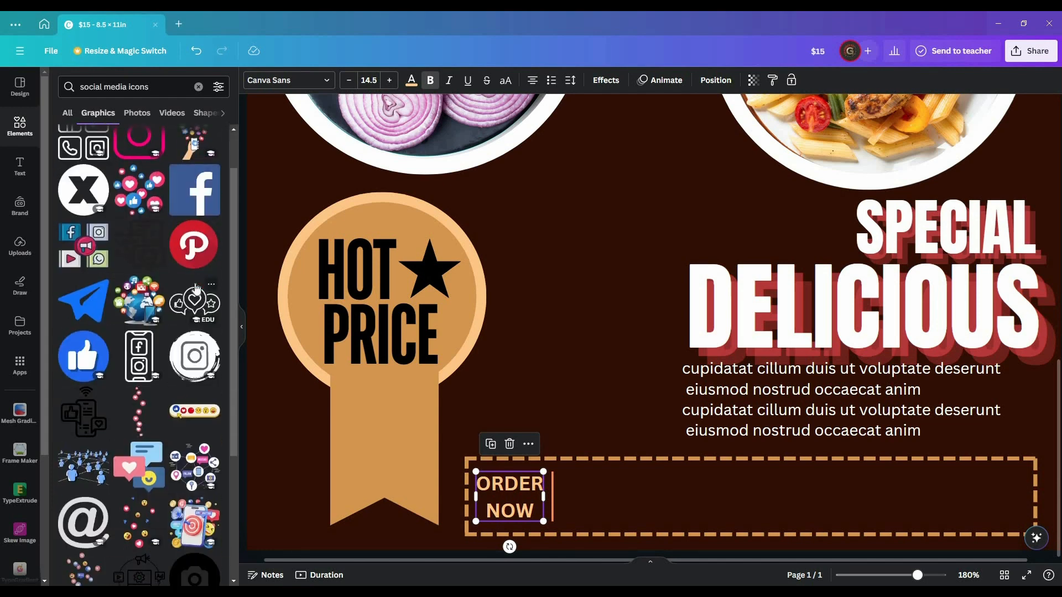
scroll(196, 288, "down", 1)
scroll(197, 287, "down", 2)
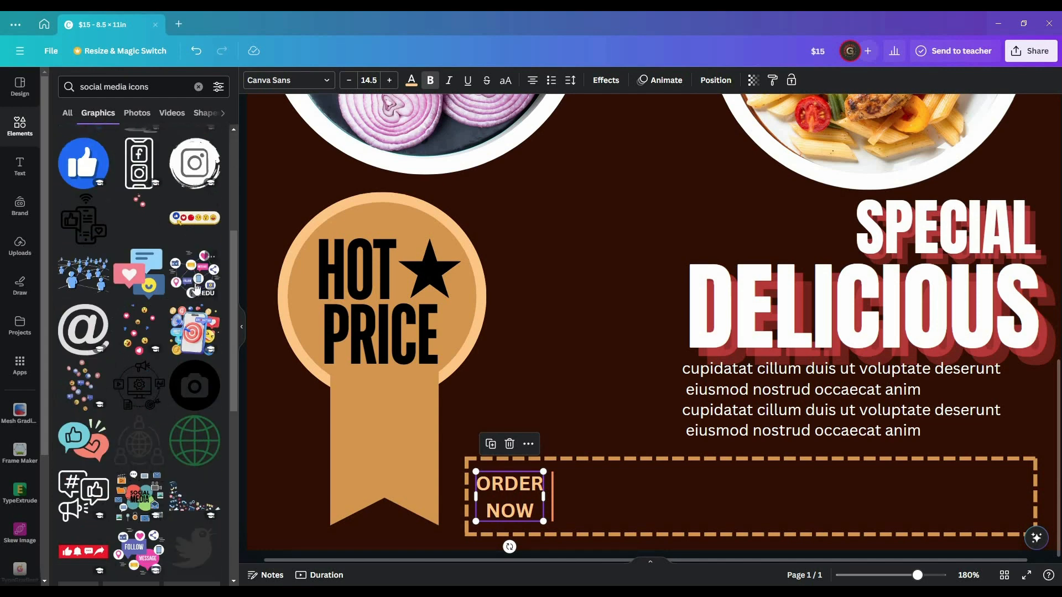
scroll(197, 287, "down", 7)
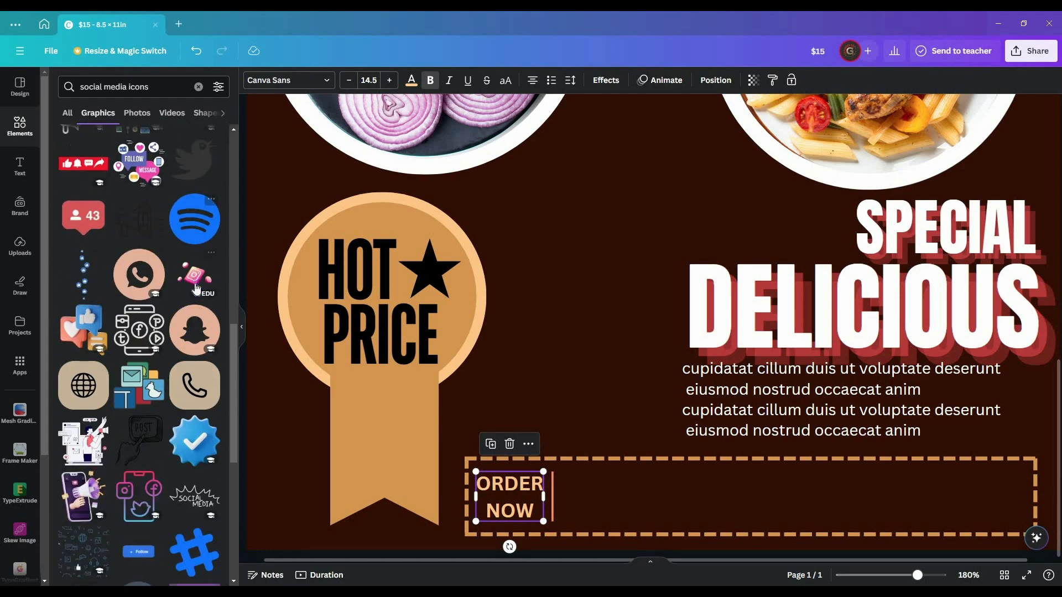
- Add the round WhatsApp icon, shrink it and place it in the dashed frame, right of the vertical line
left_click(143, 281)
left_click_drag(685, 130, 659, 460)
left_click_drag(792, 516, 586, 481)
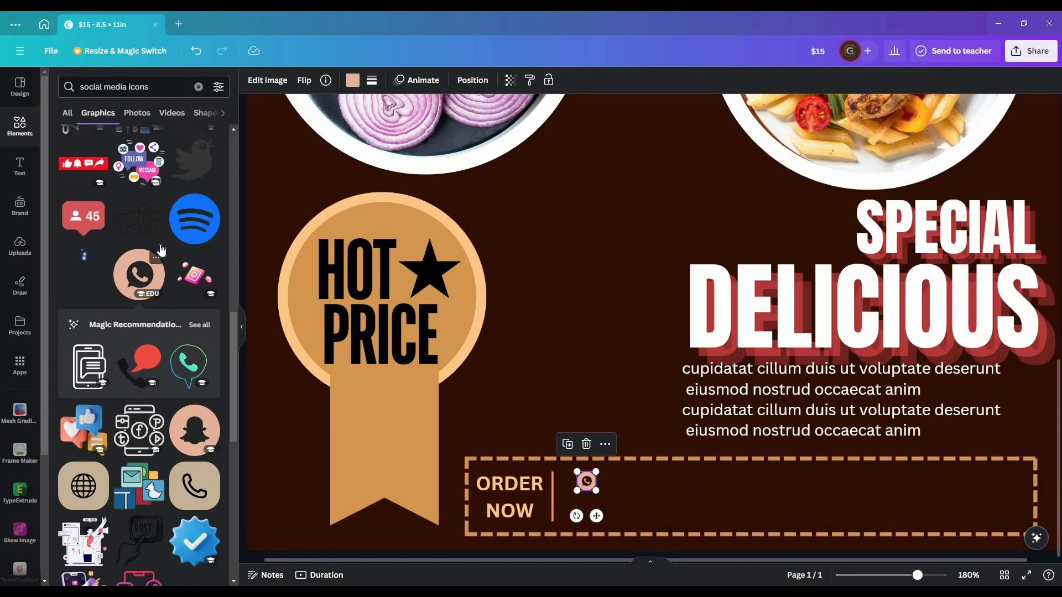
- Add the beige rounded globe icon, shrink it into the dashed frame and delete the WhatsApp icon
scroll(86, 380, "down", 2)
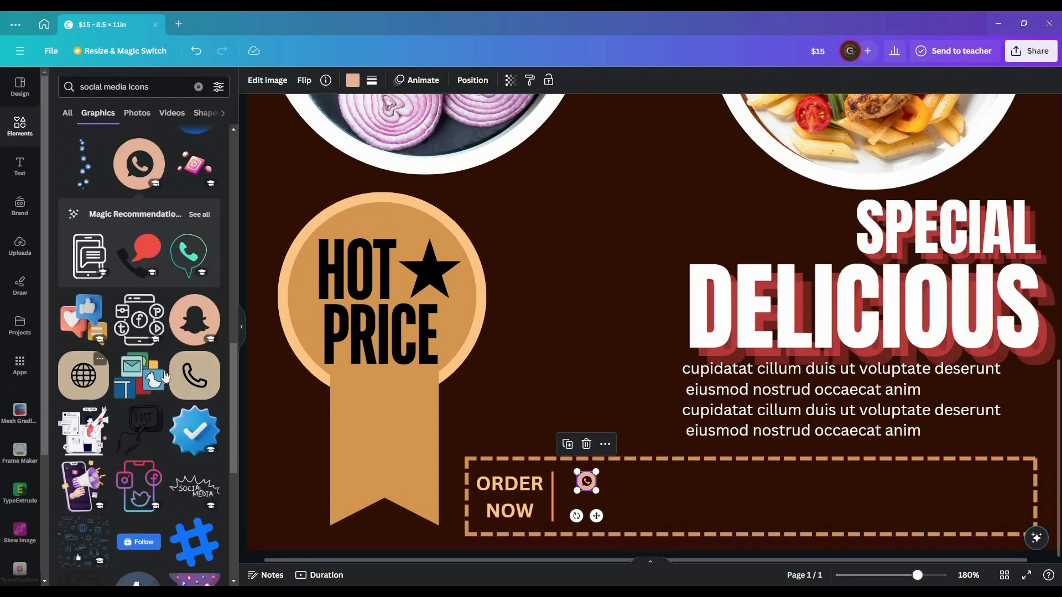
left_click(87, 378)
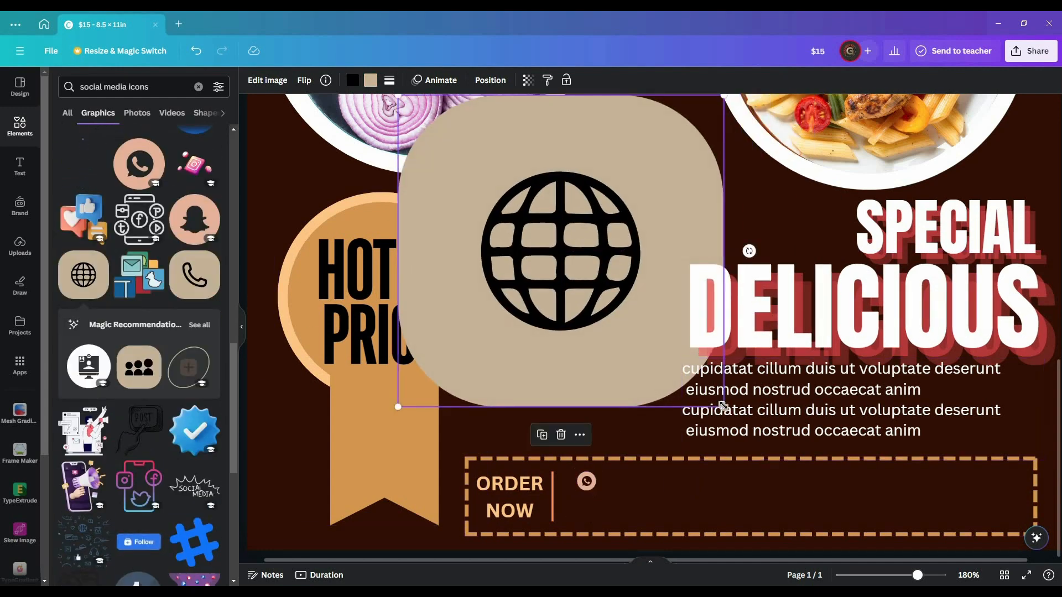
left_click_drag(723, 407, 592, 515)
left_click(587, 482)
key("Delete")
left_click(641, 493)
- Add the matching beige phone icon, shrink it and place it above the globe icon in the dashed frame
left_click(200, 276)
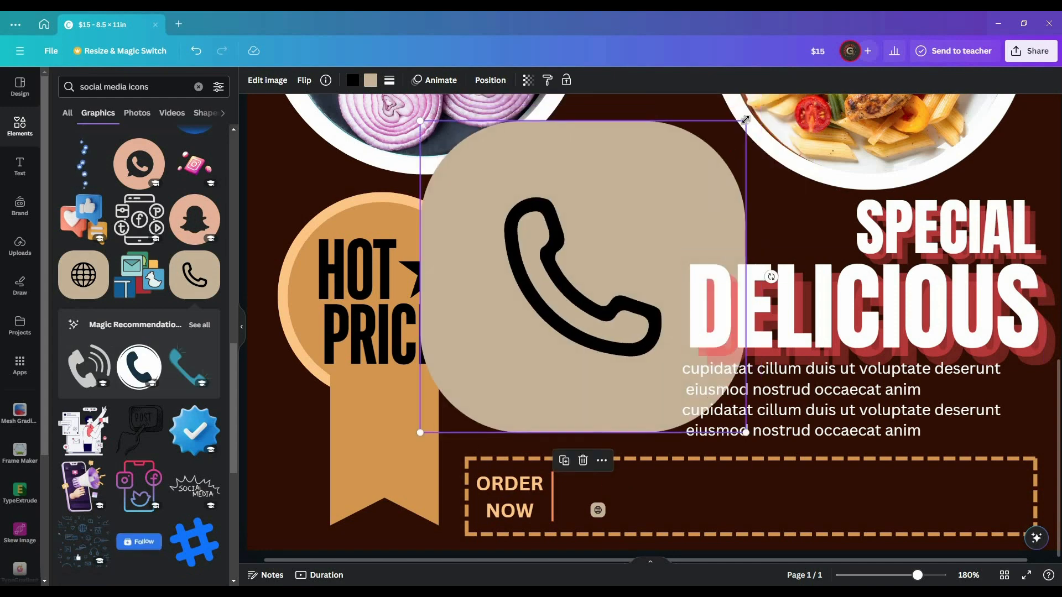
left_click_drag(747, 95, 440, 411)
left_click_drag(440, 410, 606, 479)
- Enlarge the globe icon to match the size of the phone icon above it
left_click(599, 512)
left_click_drag(607, 519, 614, 525)
mouse_move(604, 514)
left_mouse_down()
mouse_move(608, 523)
mouse_move(583, 501)
mouse_move(607, 523)
left_mouse_up()
left_click(601, 496)
left_click(599, 514)
- Nudge the phone and globe icons vertically so they line up with the ORDER NOW text lines
left_click(599, 494)
key("Up")
key("Up")
key("Up")
key("Up")
key("Up")
key("Up")
key("Up")
key("Up")
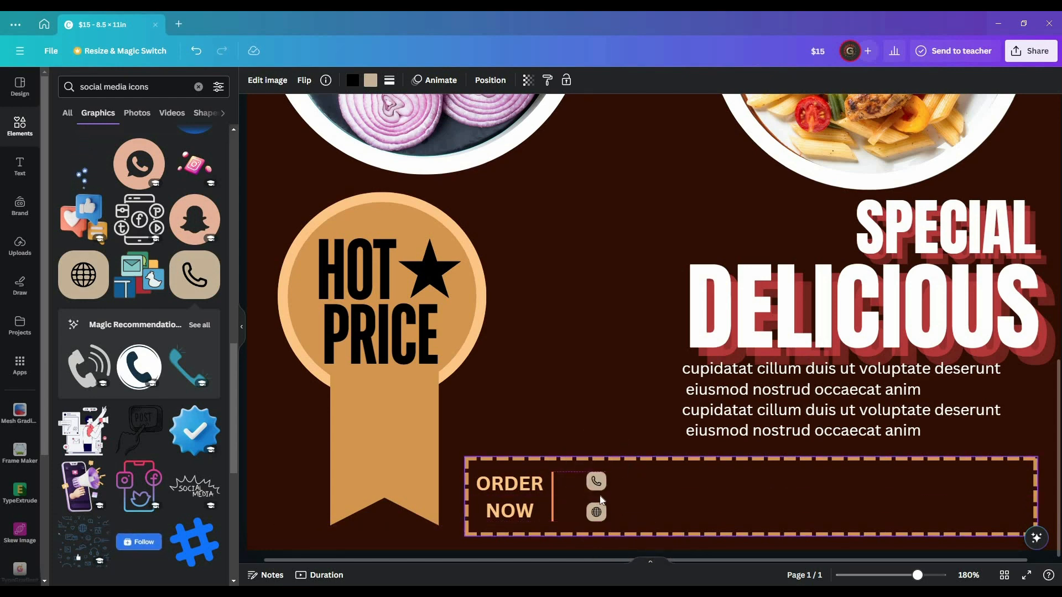
left_click(599, 511)
key("Up")
left_click(596, 483)
left_click(598, 510)
key("Down")
- Move the phone and globe icons closer to the vertical line, group them and scale the group down slightly
left_click(594, 486, "shift")
key("shift+Left")
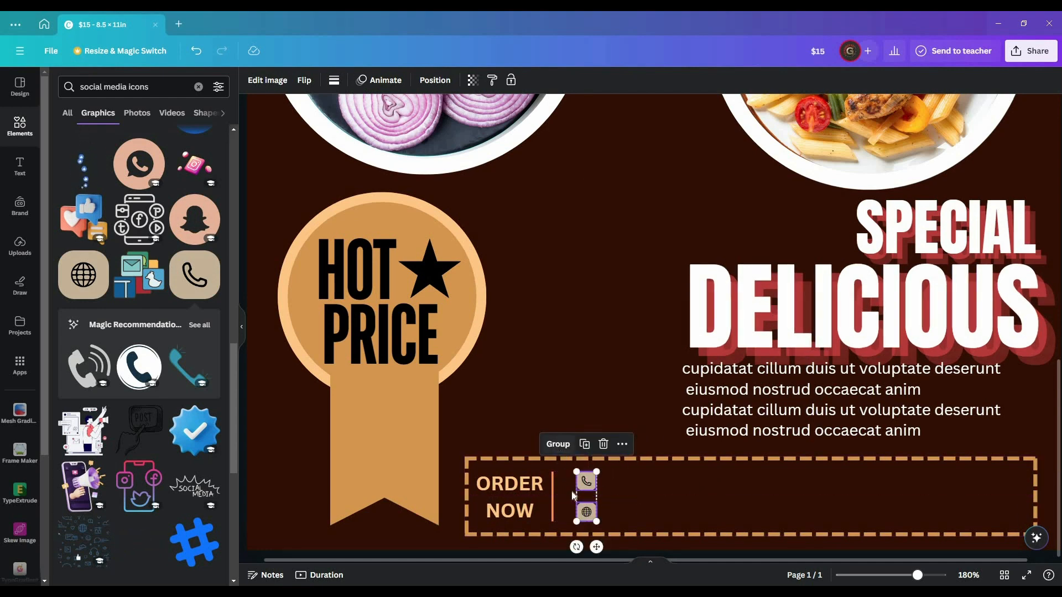
key("ctrl+g")
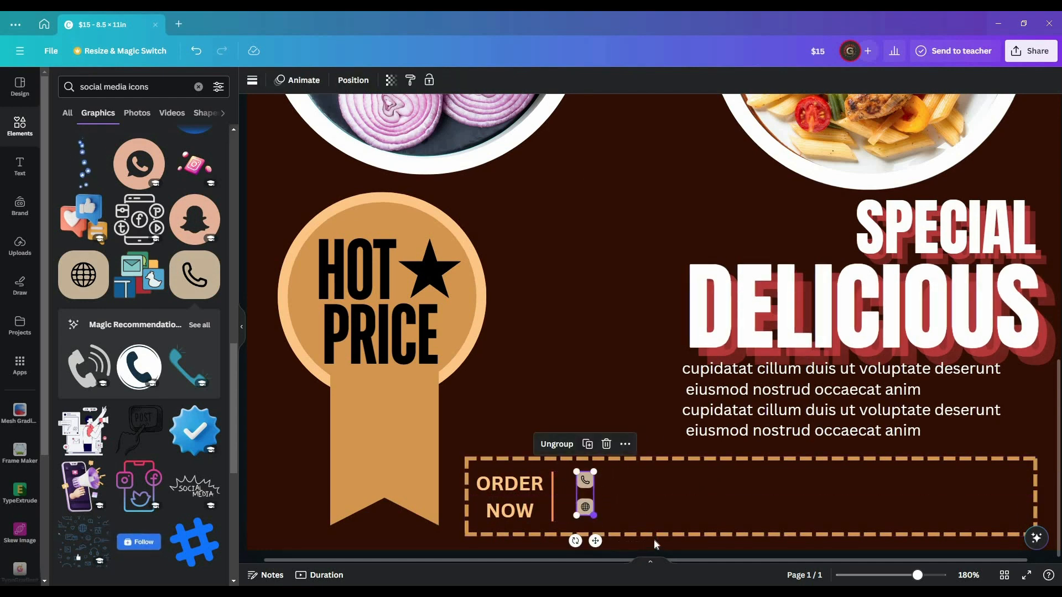
left_click_drag(585, 481, 584, 486)
- Recolour the backgrounds of both the phone and globe icons light peach (#ffc785)
double_click(584, 486)
left_click(527, 402)
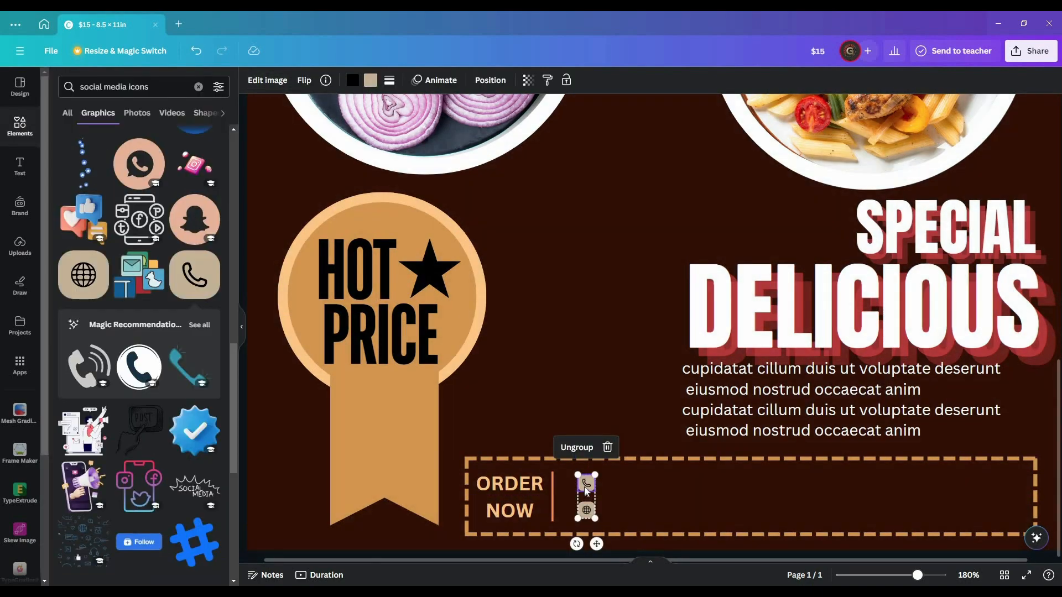
left_click(370, 80)
left_click(89, 176)
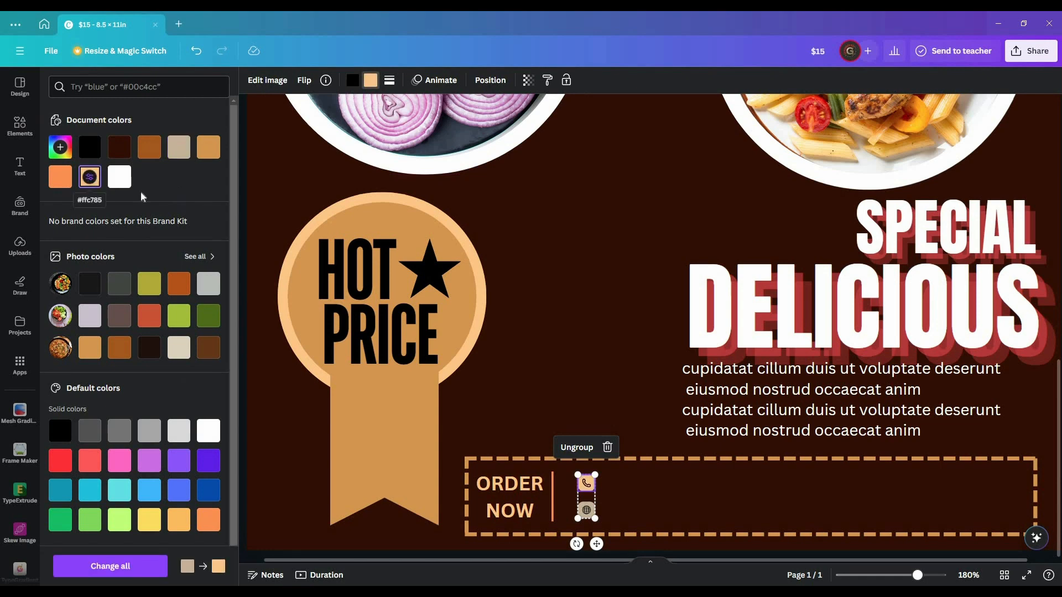
left_click(580, 508)
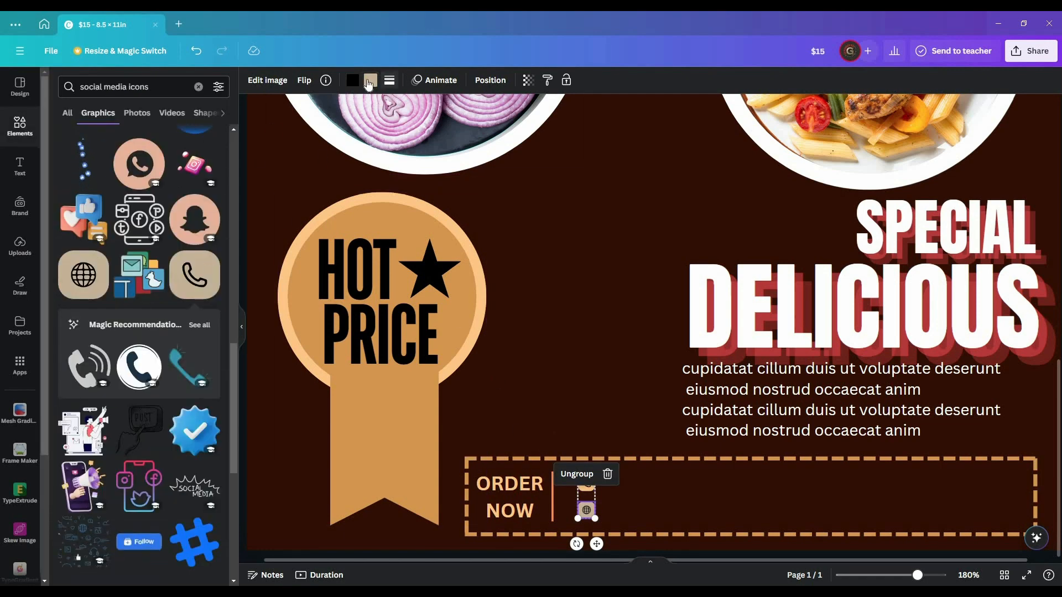
left_click(369, 83)
left_click(90, 177)
left_click(269, 419)
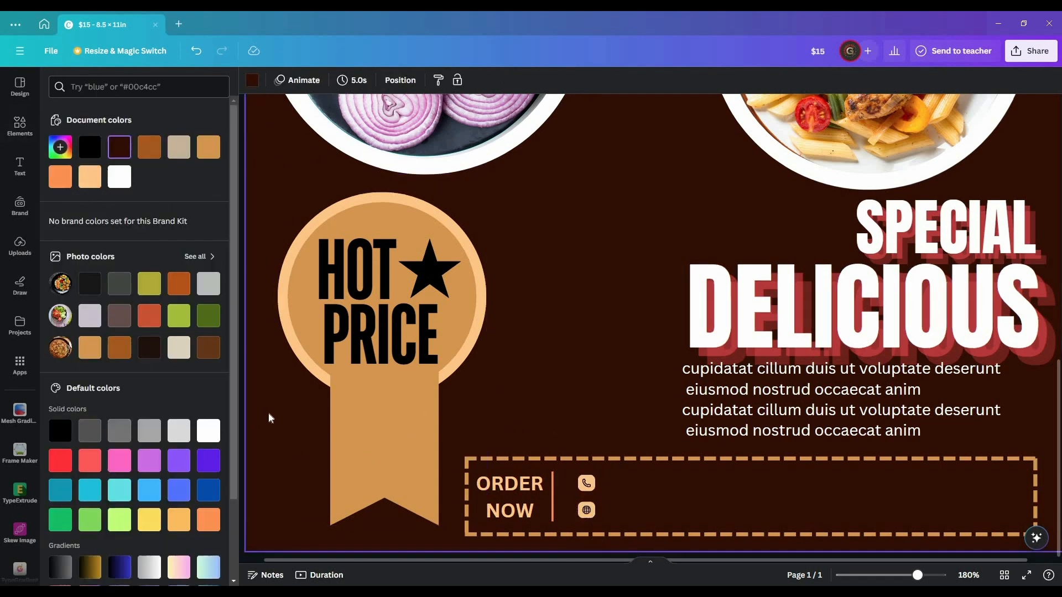
- Scale the paragraph under DELICIOUS down to about font size 9.3 and position it between the title and the dashed frame
left_click(788, 390)
left_click_drag(1044, 459, 1012, 438)
mouse_move(882, 390)
left_mouse_down()
mouse_move(890, 404)
mouse_move(885, 396)
left_mouse_up()
left_click_drag(1019, 366, 940, 404)
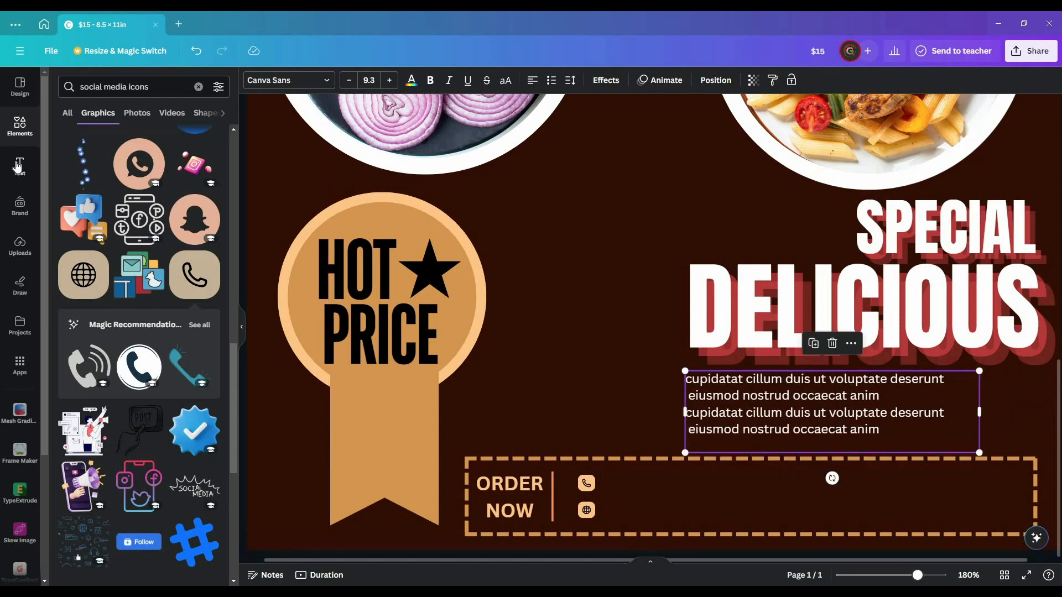
- Add a subheading with the phone number, scale it to about font size 10.7 and place it beside the phone icon
left_click(20, 166)
left_click(108, 220)
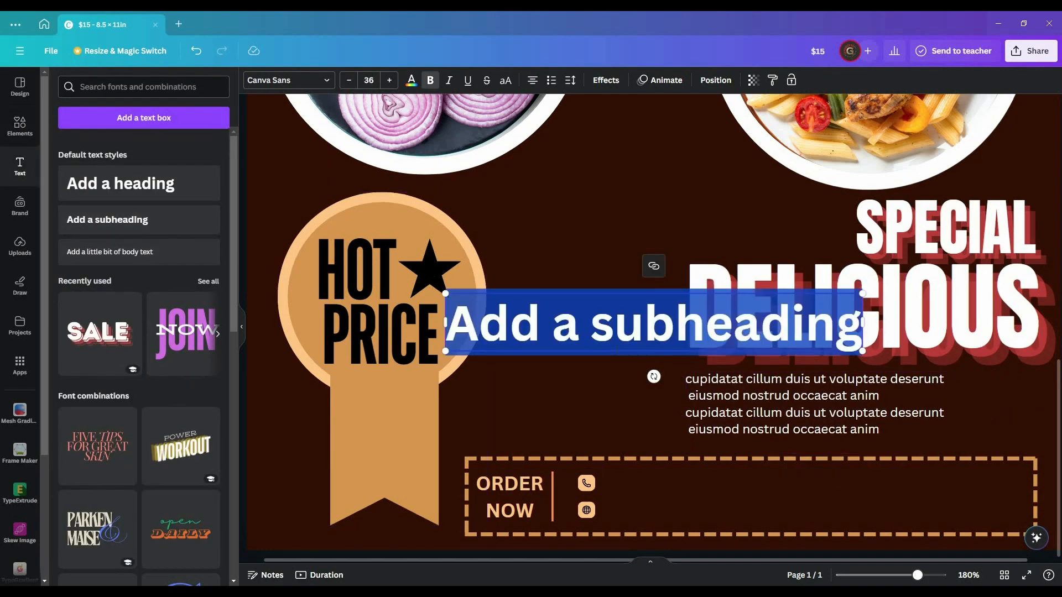
type("+123")
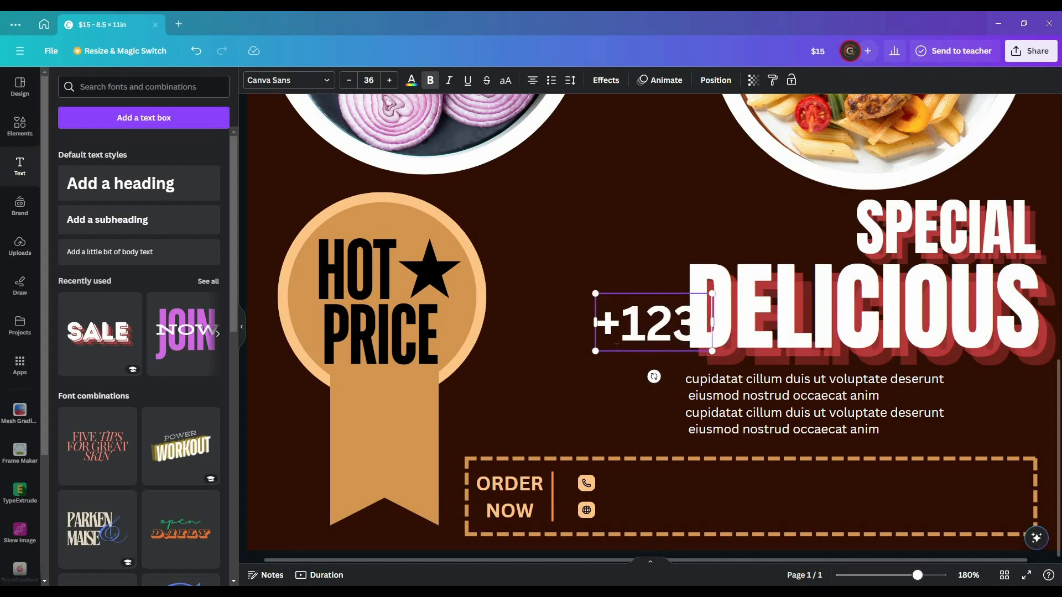
type(" 456789")
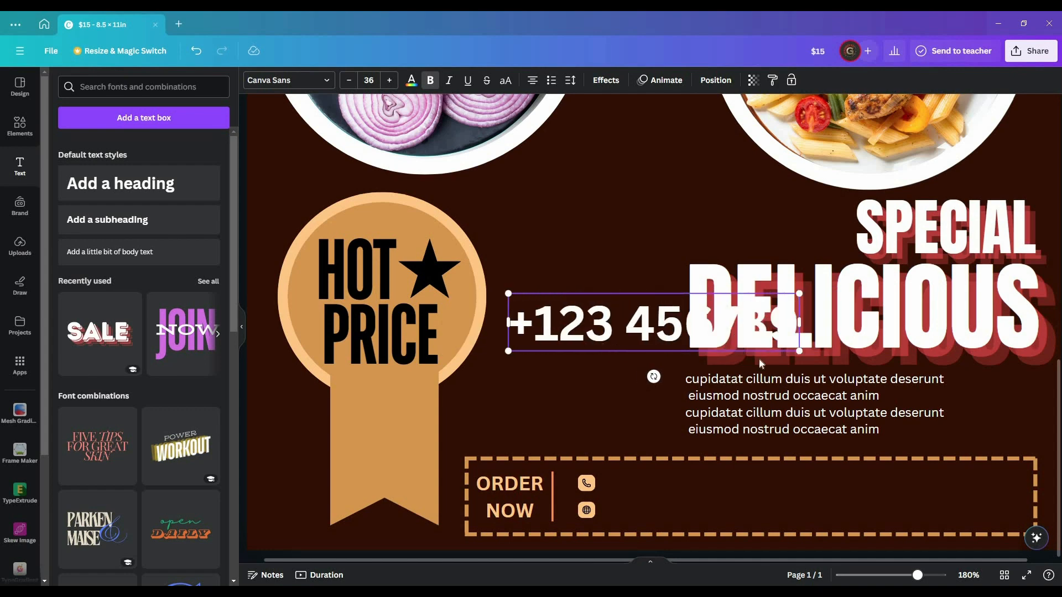
left_click_drag(768, 338, 658, 515)
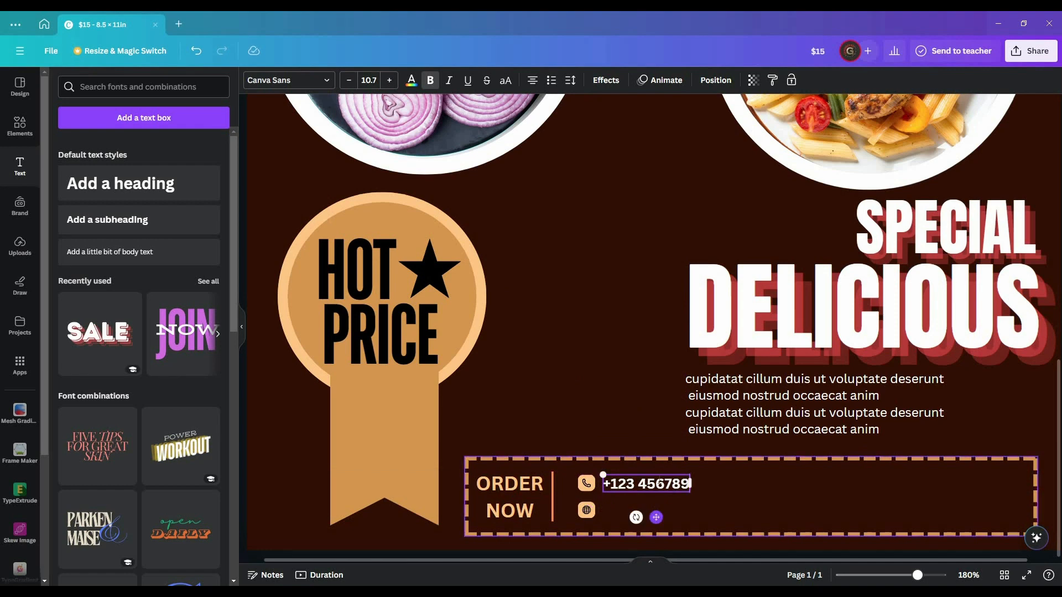
- Try several fonts on the phone number and set it to Glacial Indifference
left_click(325, 81)
left_click(135, 308)
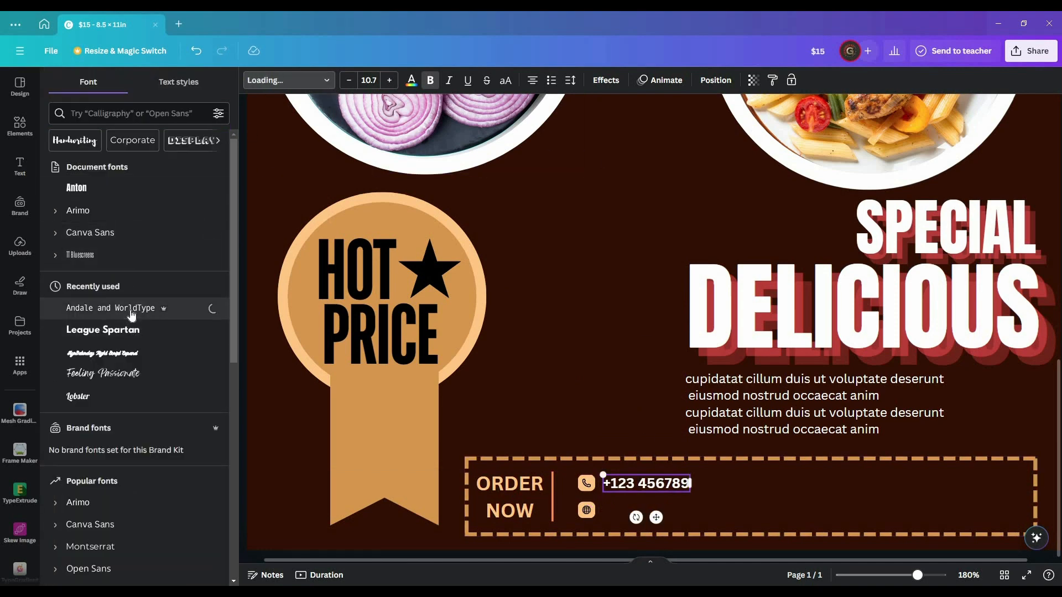
scroll(135, 422, "down", 3)
left_click(133, 337)
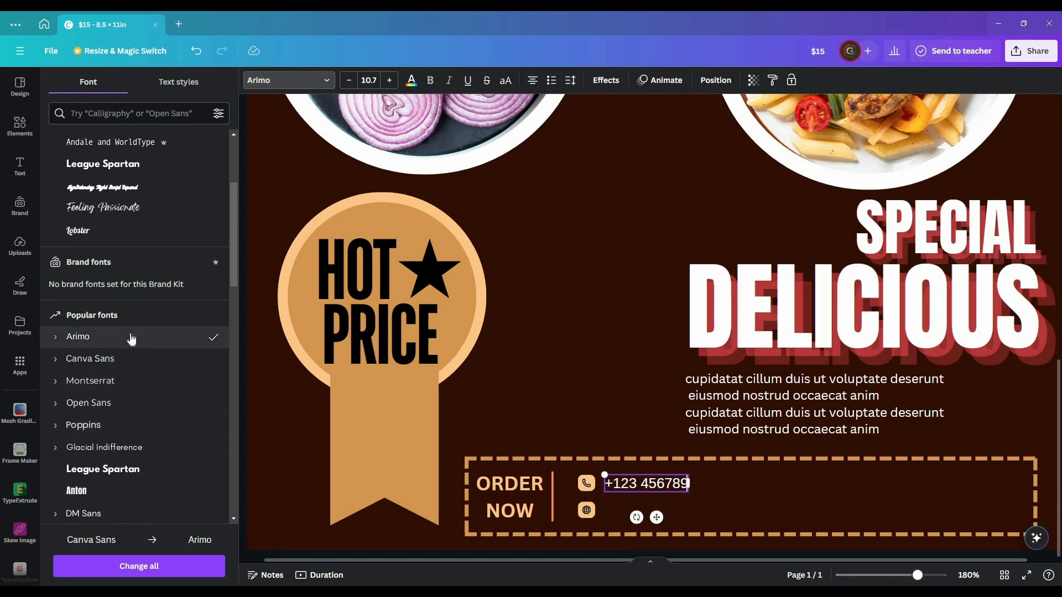
left_click(126, 381)
left_click(124, 404)
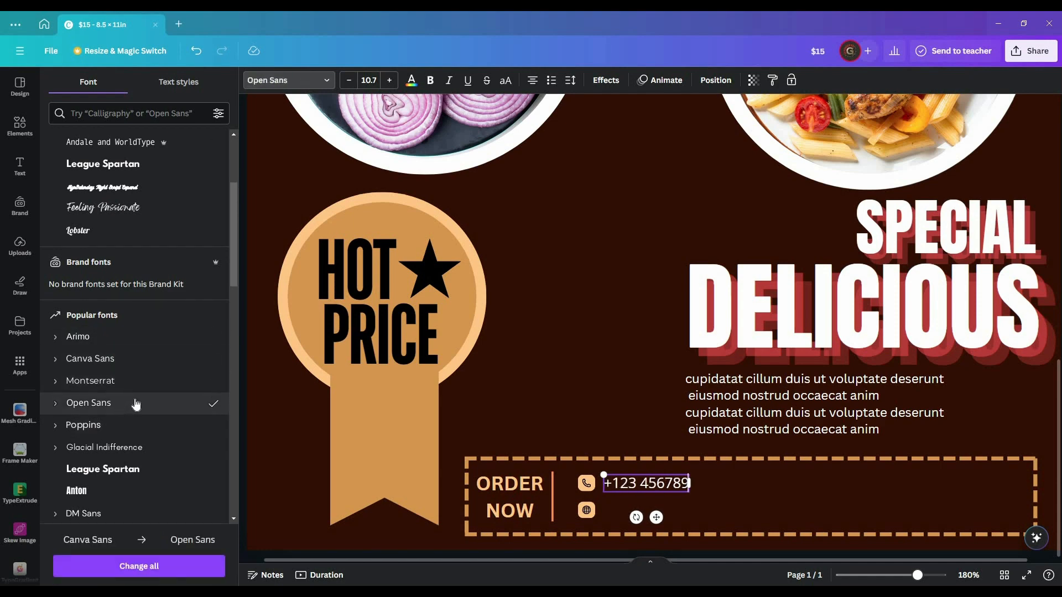
left_click(127, 448)
- Colour the phone number light peach, reduce it to font size 9.7 and align it beside the phone icon
key("ctrl+a")
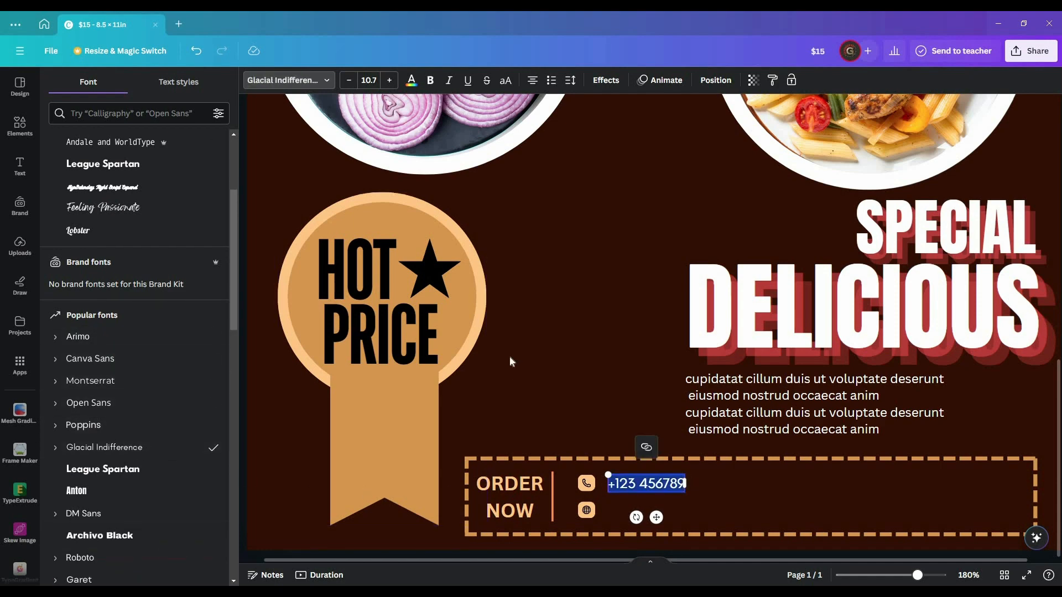
left_click(411, 80)
left_click(60, 177)
left_click(354, 426)
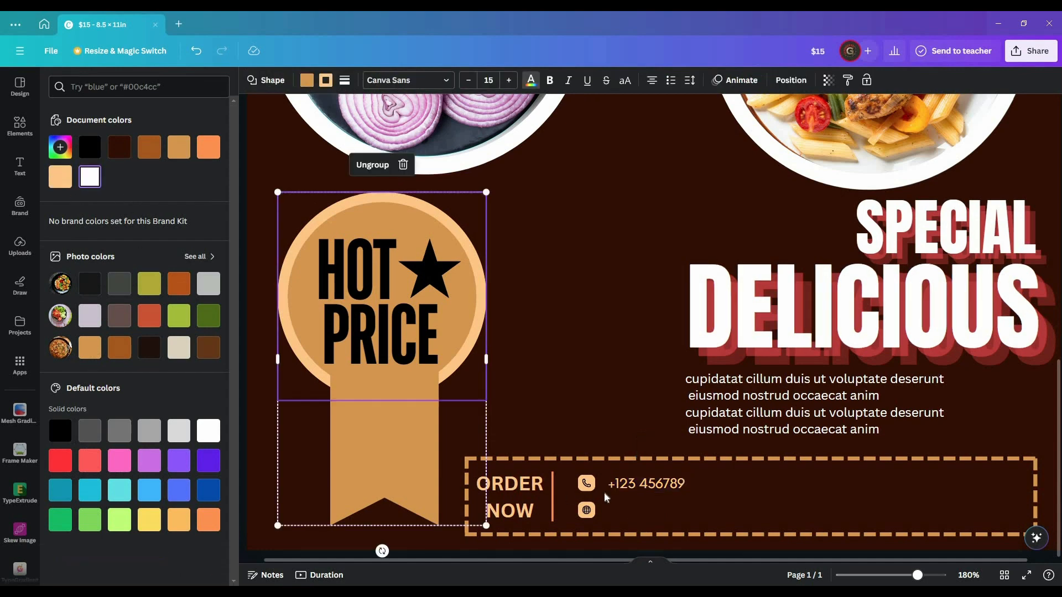
left_click_drag(634, 487, 638, 483)
left_click(348, 80)
left_click_drag(638, 483, 638, 510)
double_click(642, 510)
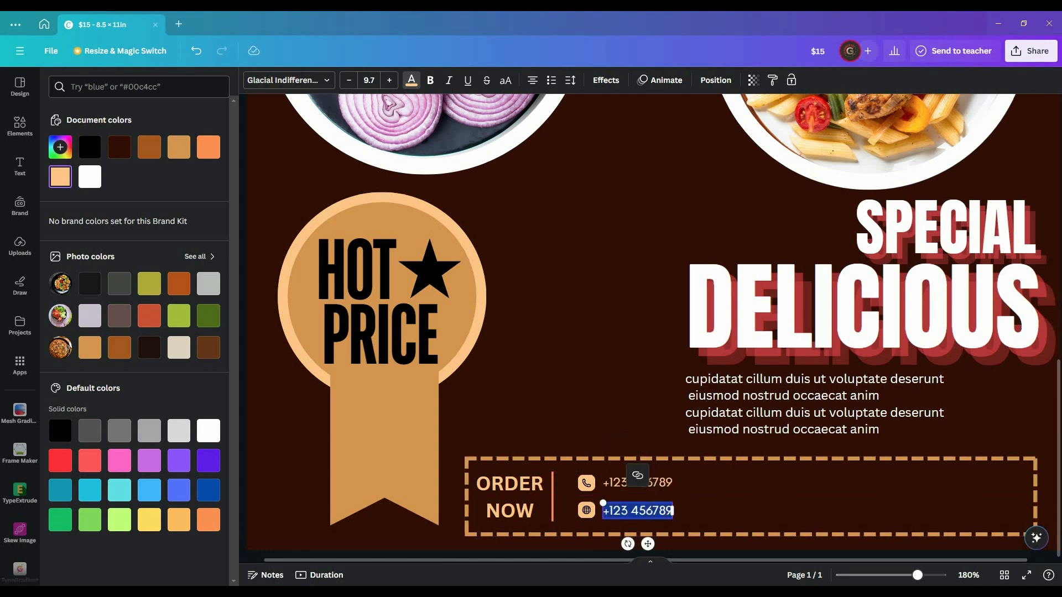
type("ww")
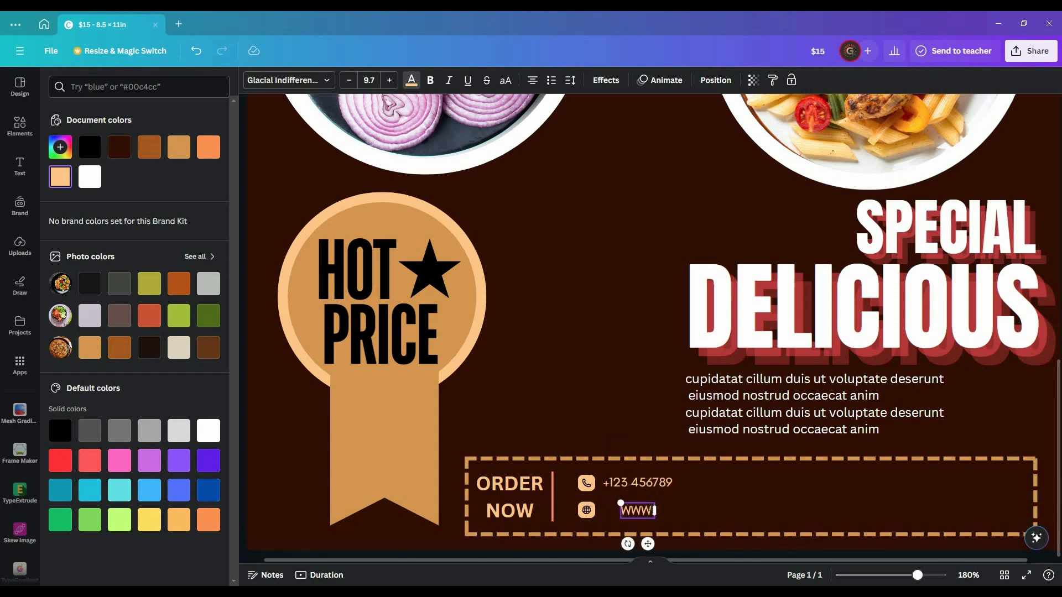
type("W.WONDER")
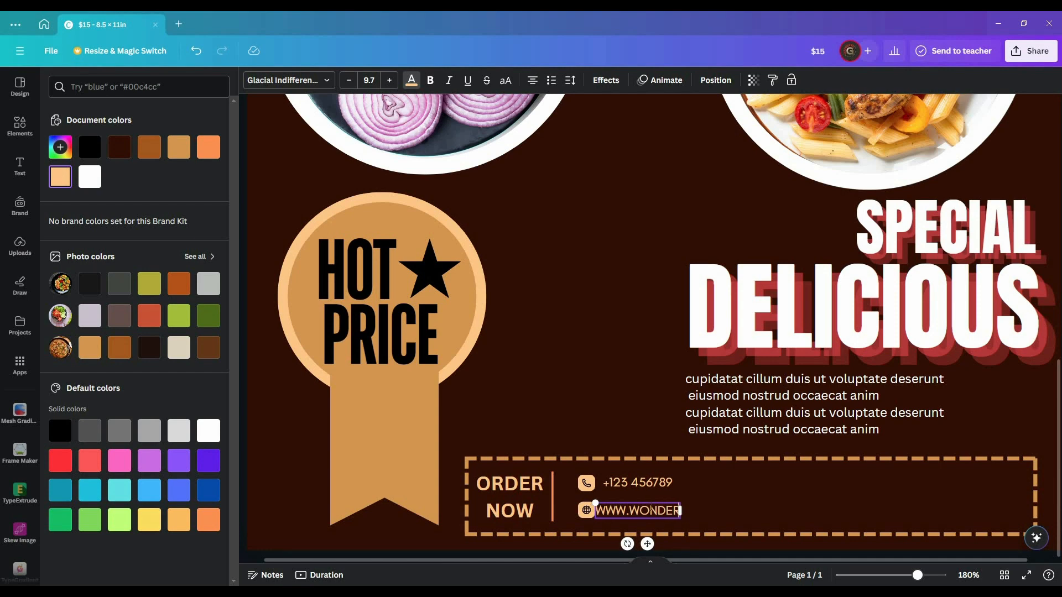
type("AIART.COM")
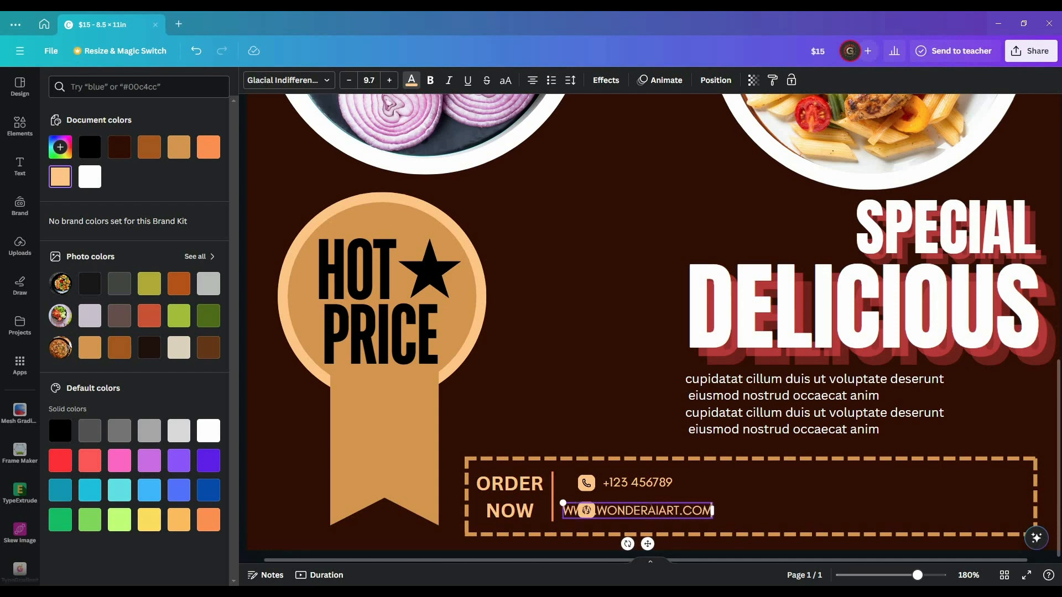
left_click(686, 512)
left_click_drag(686, 511, 694, 511)
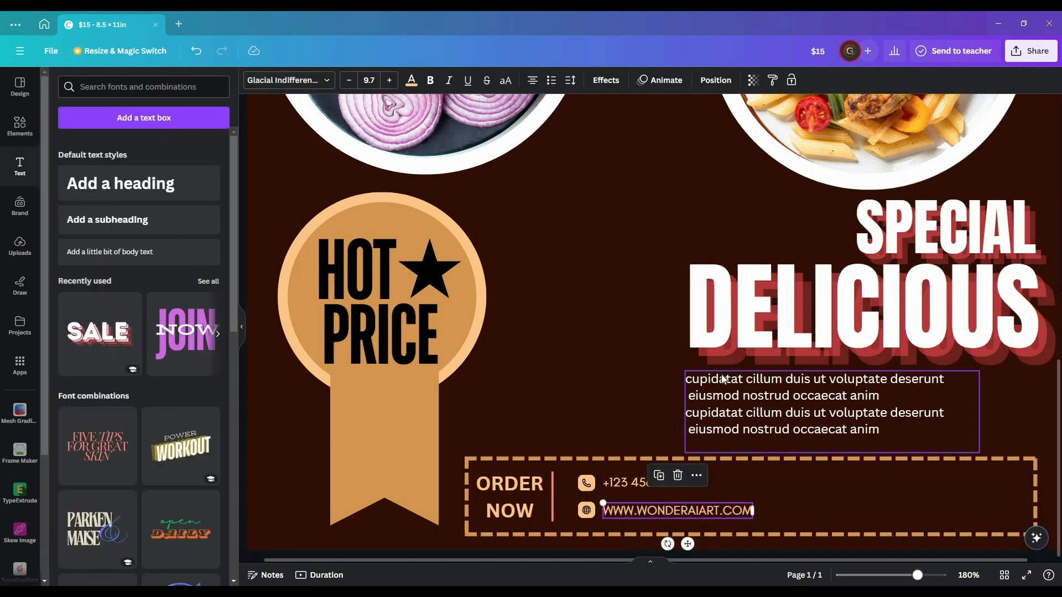
left_click(557, 506)
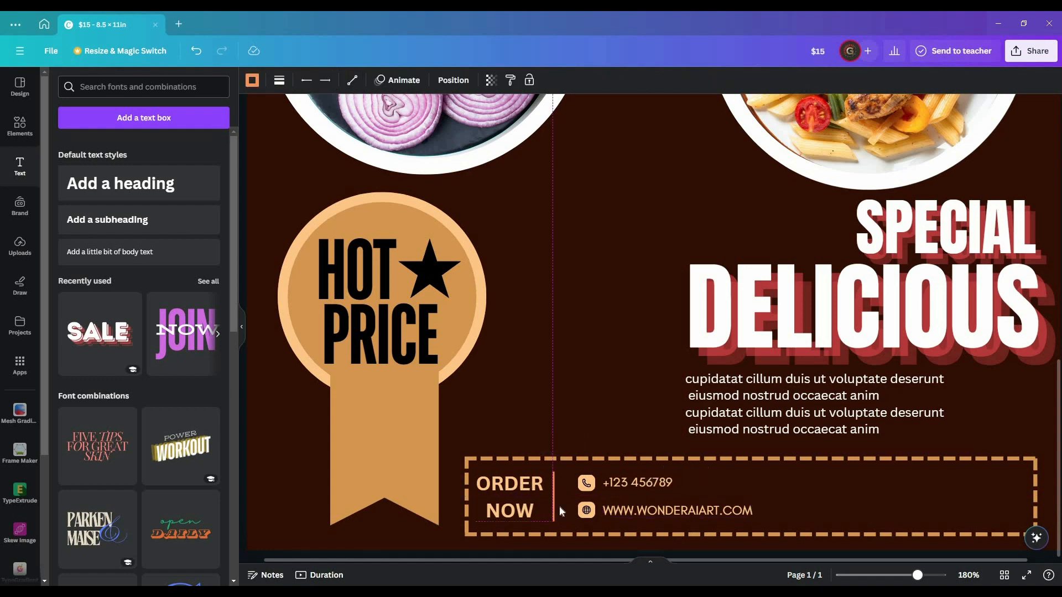
- Duplicate the vertical divider after the website text, and copy the phone number and website texts beyond it
left_click_drag(555, 500, 783, 503)
left_click(652, 494)
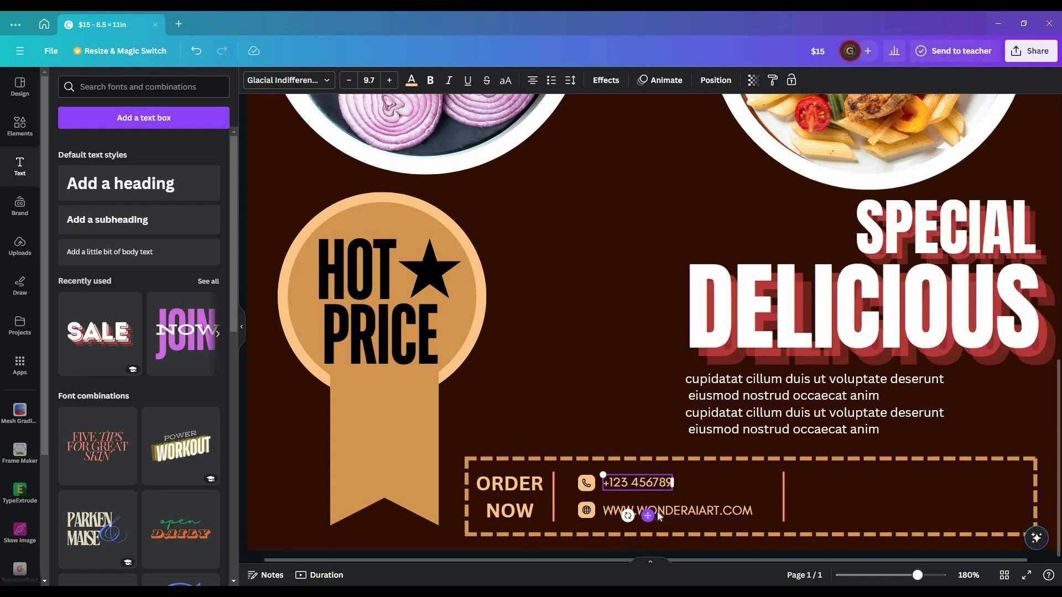
left_click_drag(675, 509, 899, 510)
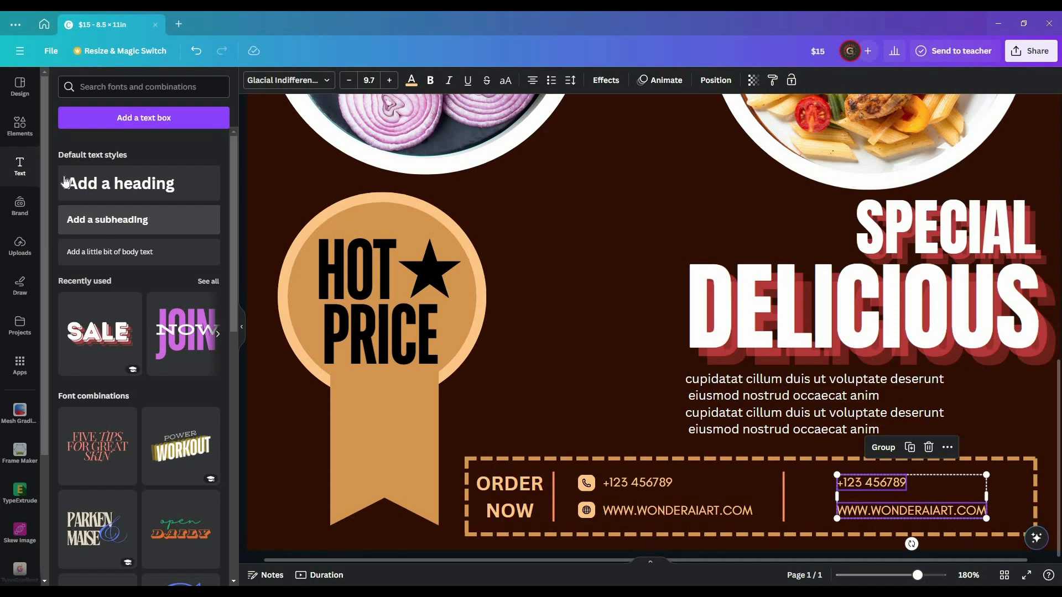
- Look through the social media icons graphics for the beige rounded camera icon and add it to the page
left_click(20, 124)
scroll(184, 233, "up", 3)
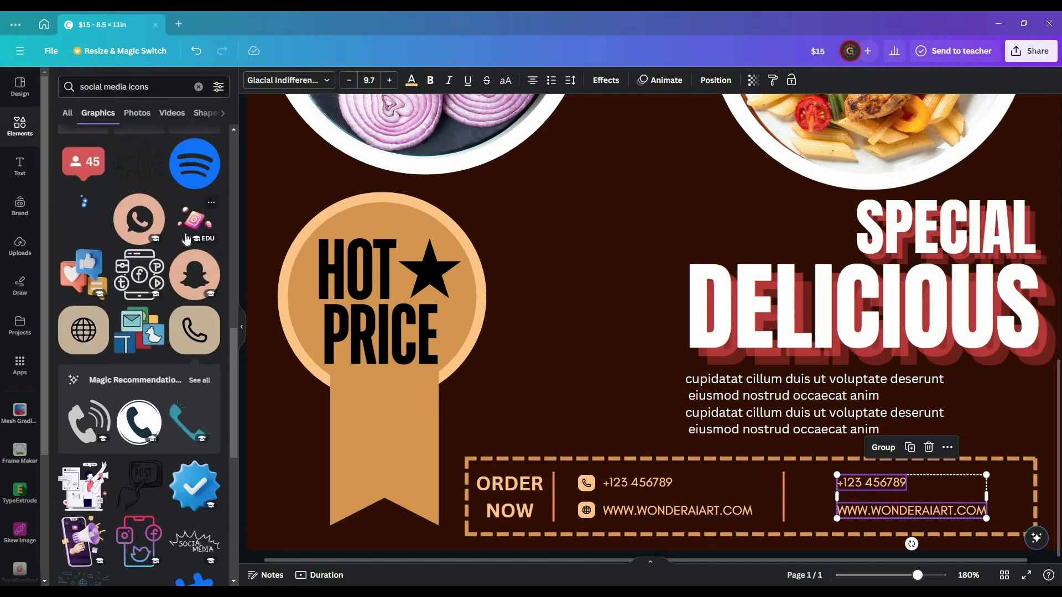
scroll(186, 239, "up", 5)
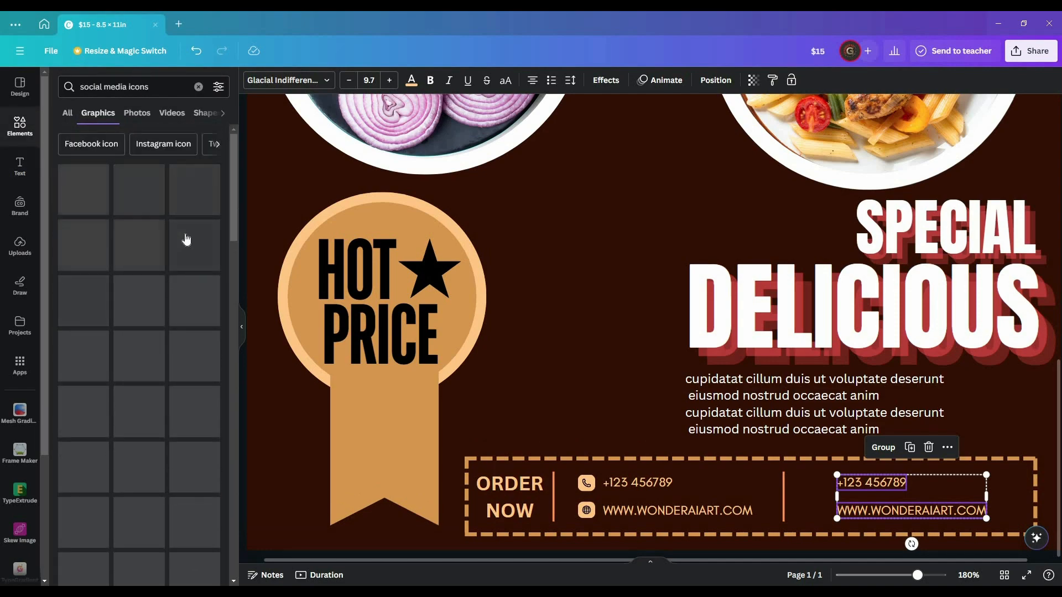
scroll(203, 338, "down", 6)
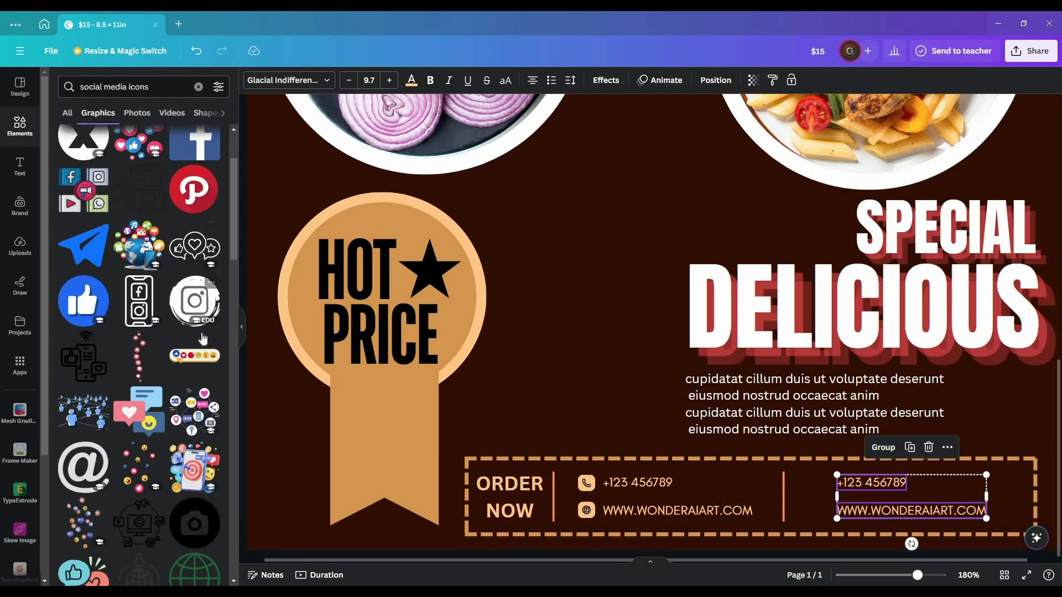
scroll(203, 338, "down", 10)
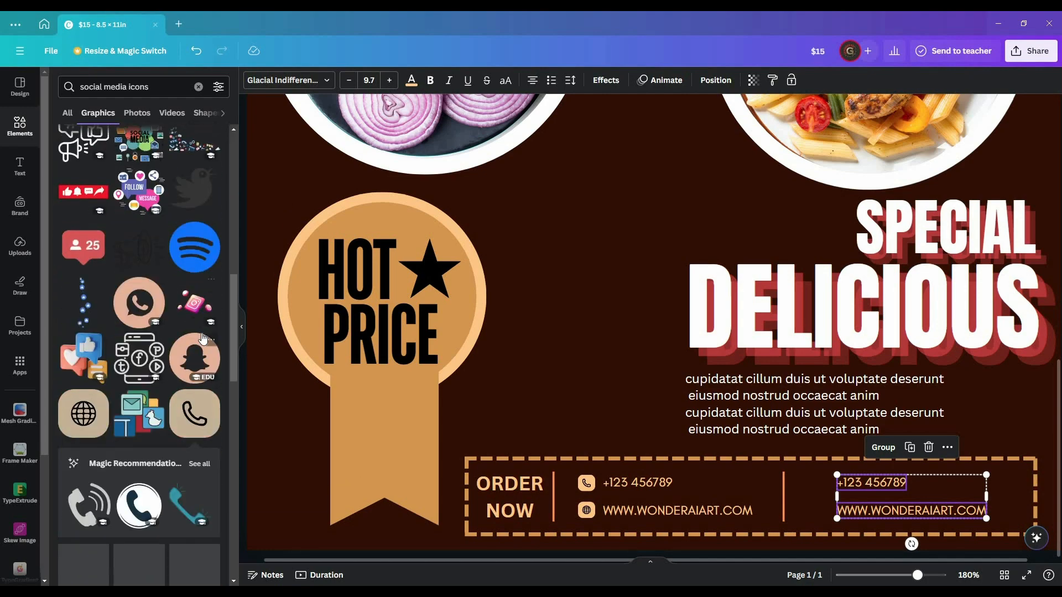
left_click(205, 300)
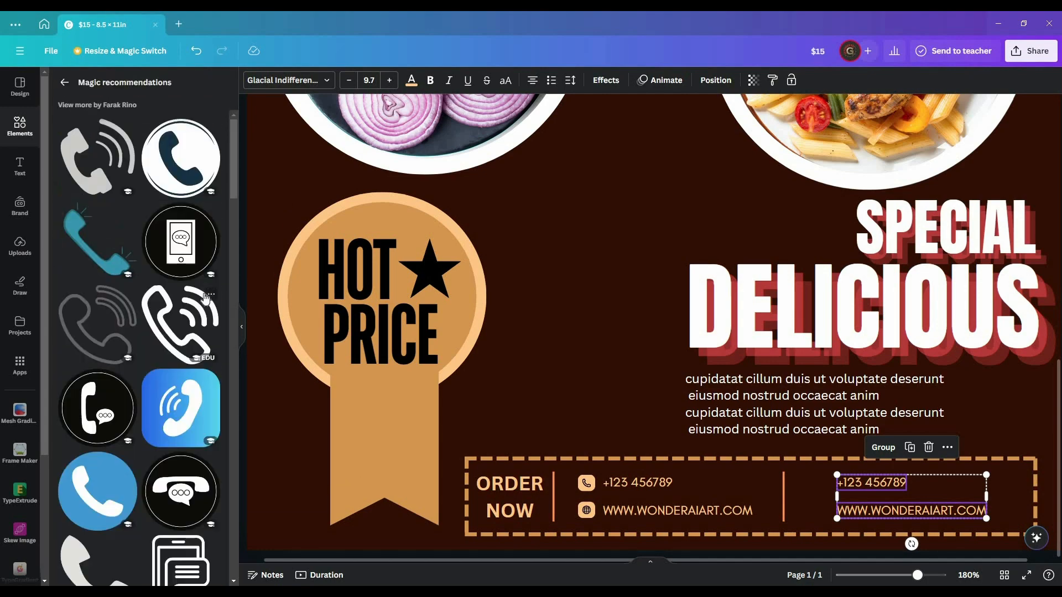
scroll(204, 301, "down", 8)
left_click(64, 82)
scroll(167, 312, "down", 3)
scroll(167, 311, "down", 15)
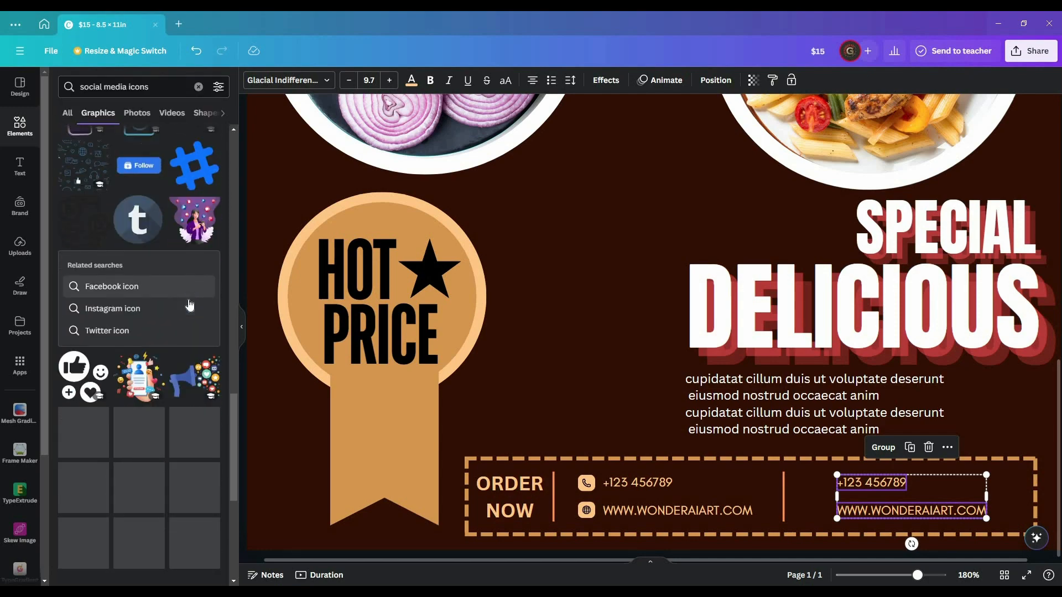
scroll(192, 305, "down", 1)
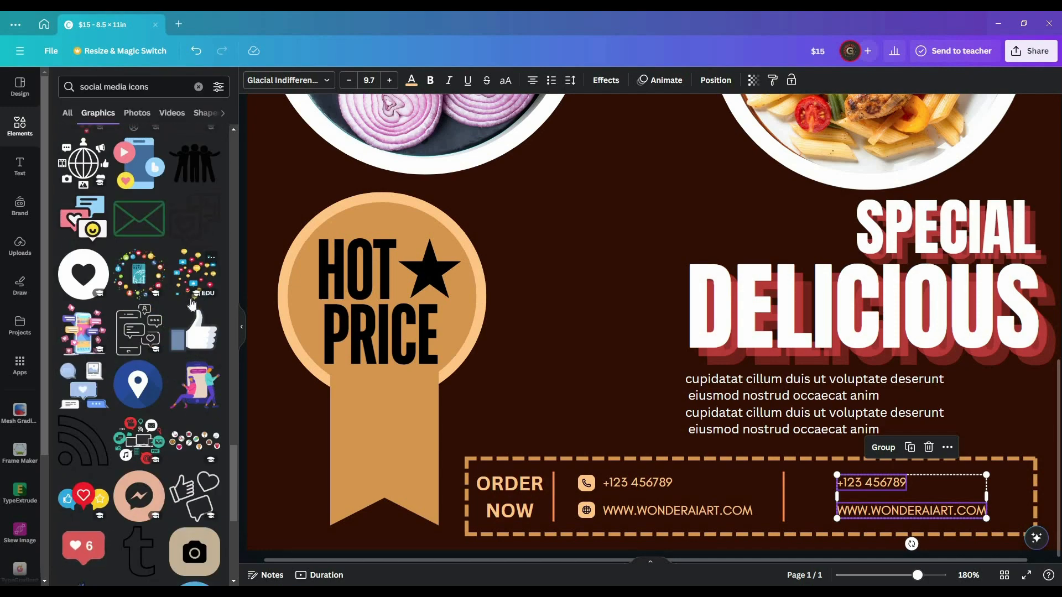
scroll(192, 303, "down", 4)
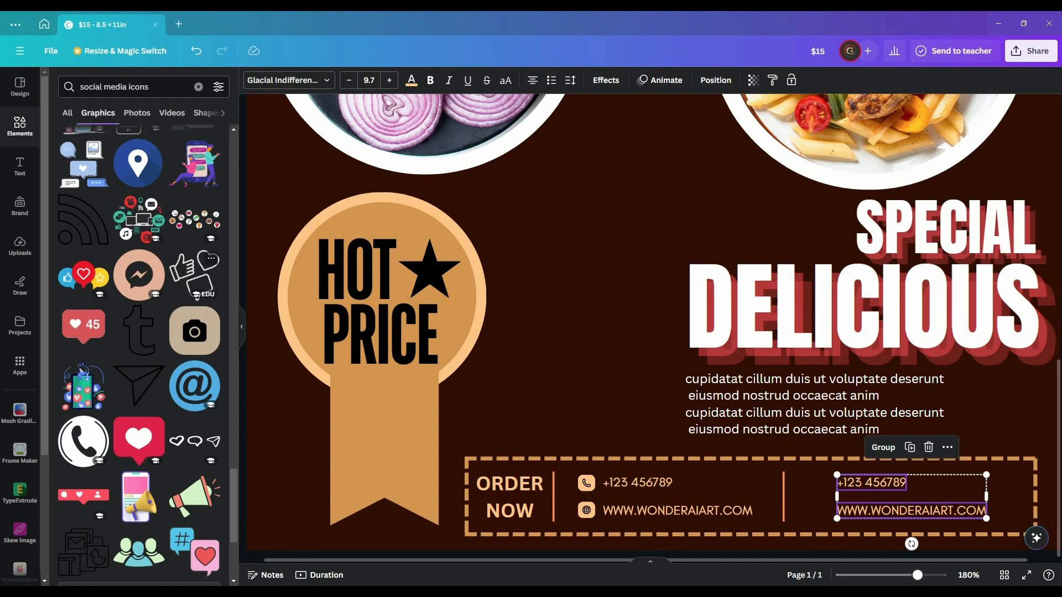
left_click(194, 331)
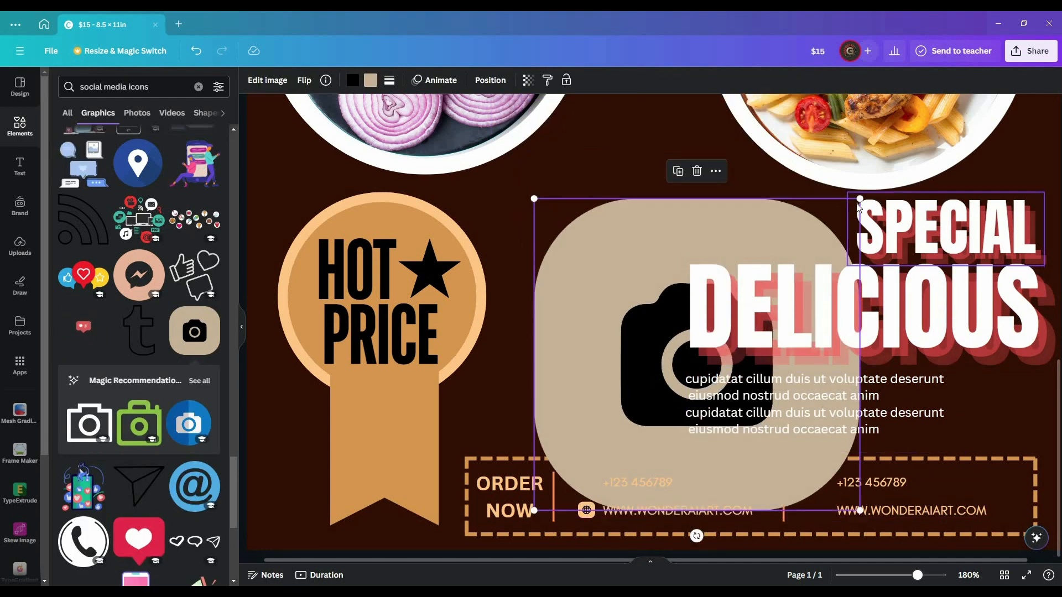
- Shrink the camera icon beside the copied phone number and colour its background light peach
left_click_drag(858, 199, 829, 486)
left_click(371, 80)
left_click(89, 177)
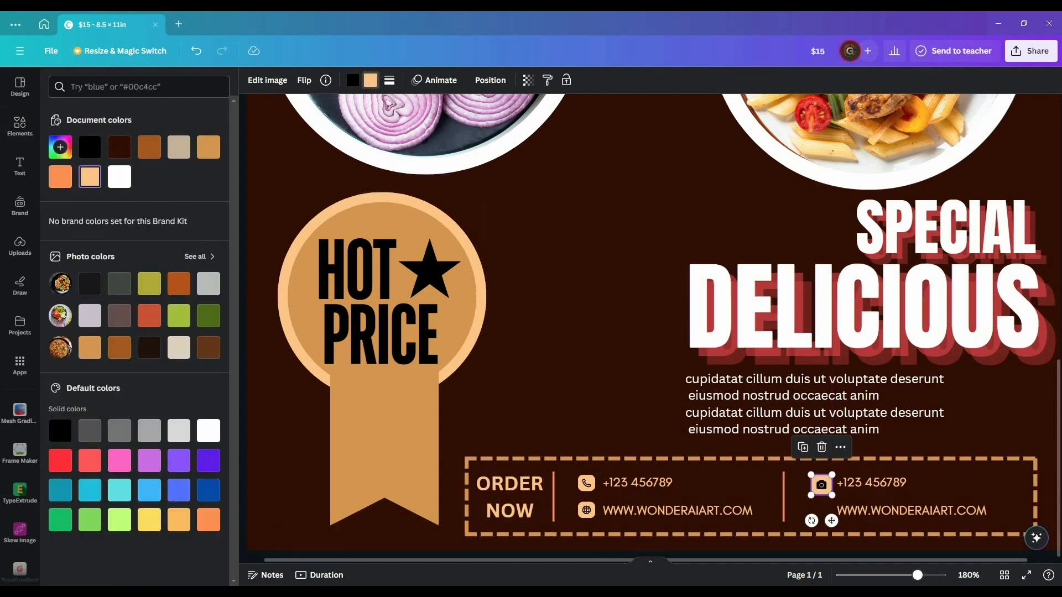
- Search the graphics for social media icons and add the beige rounded play icon
left_click(20, 126)
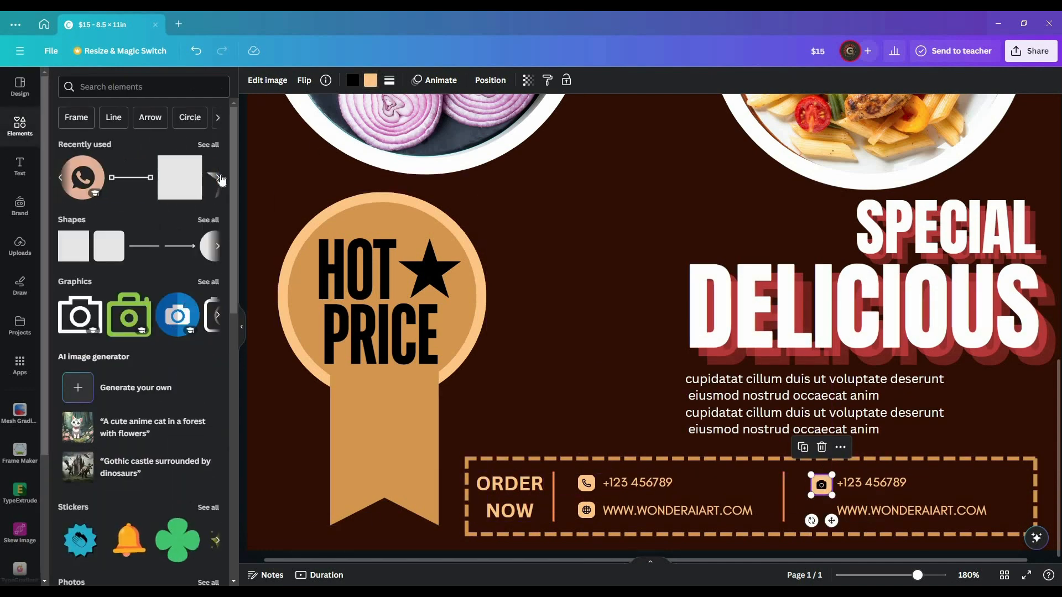
left_click(222, 180)
scroll(166, 266, "down", 10)
left_click(146, 88)
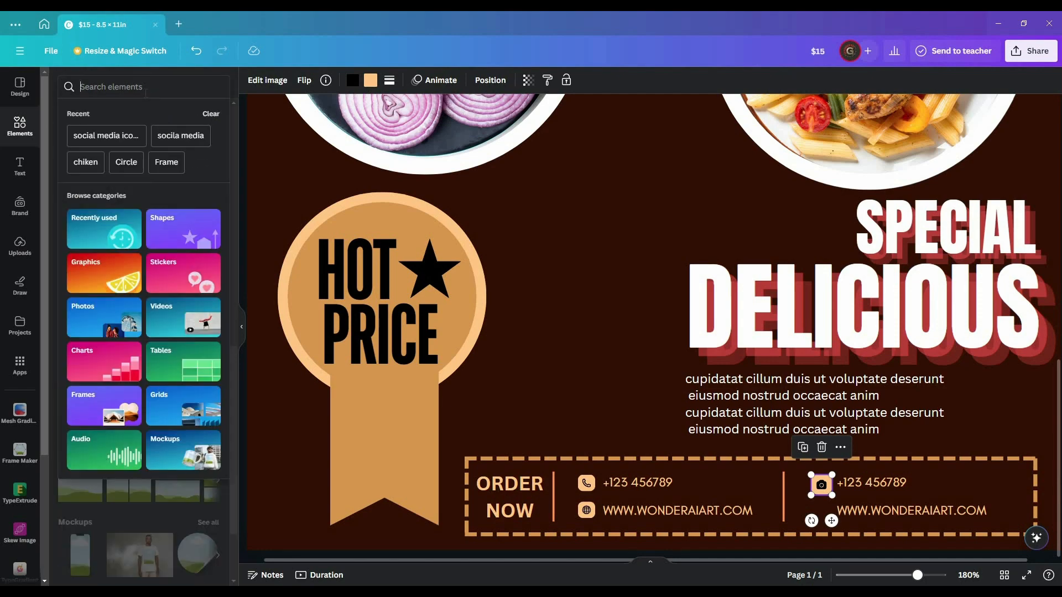
left_click(106, 136)
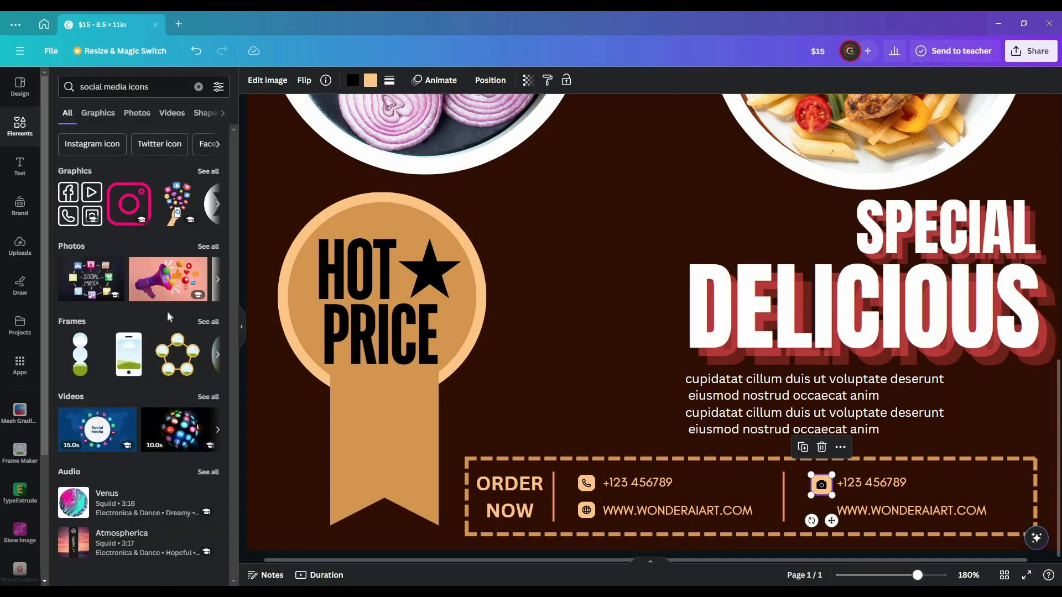
left_click(100, 114)
scroll(181, 352, "down", 15)
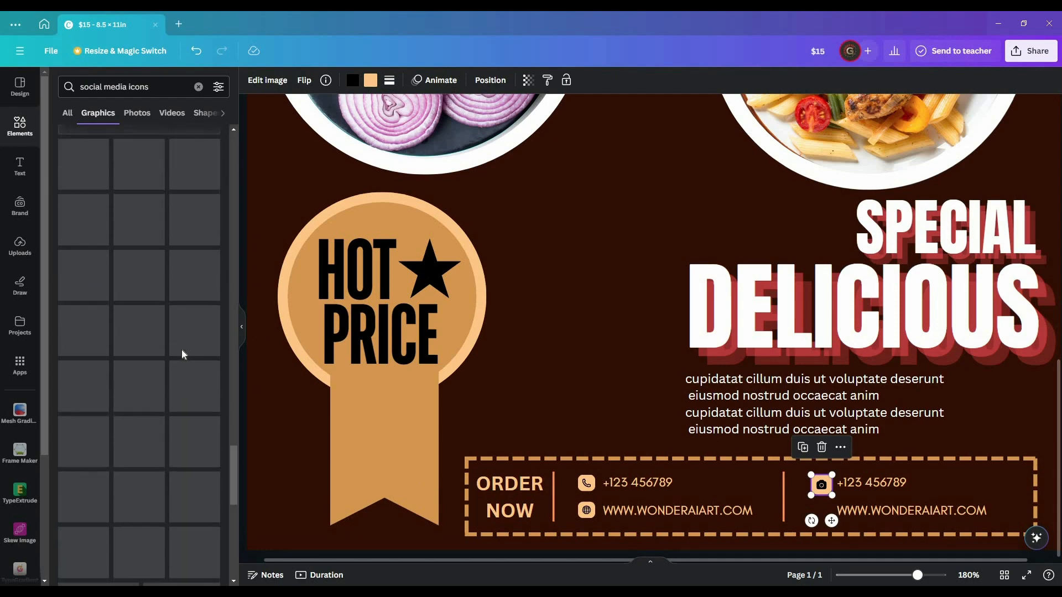
scroll(185, 352, "down", 8)
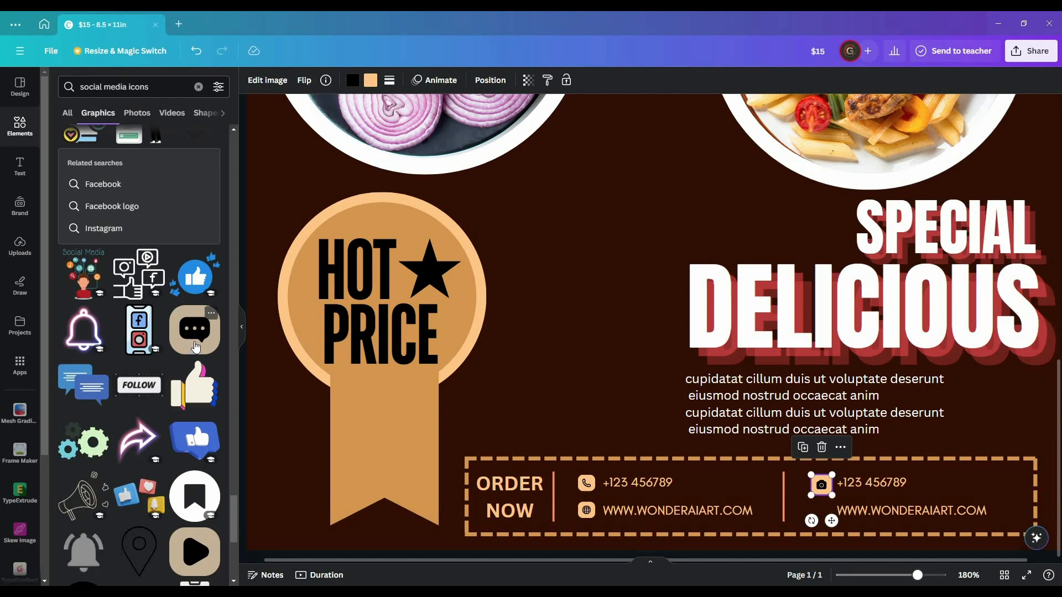
scroll(195, 347, "down", 3)
left_click(194, 391)
- Shrink the play icon and place it beside the copied website text in the ORDER NOW bar
left_click_drag(719, 151, 634, 412)
left_click_drag(732, 128, 834, 519)
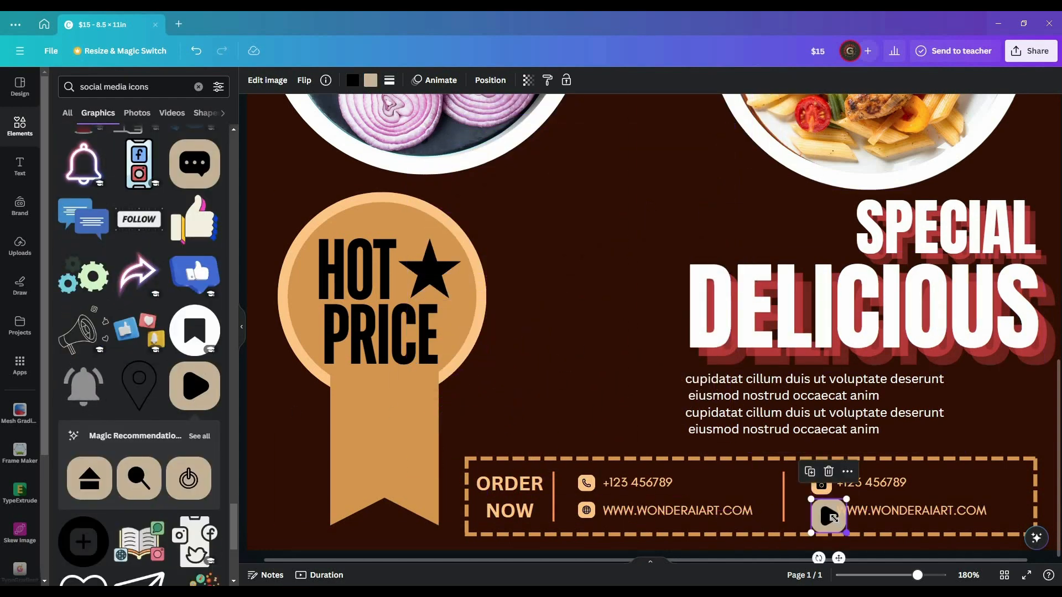
scroll(798, 504, "up", 5)
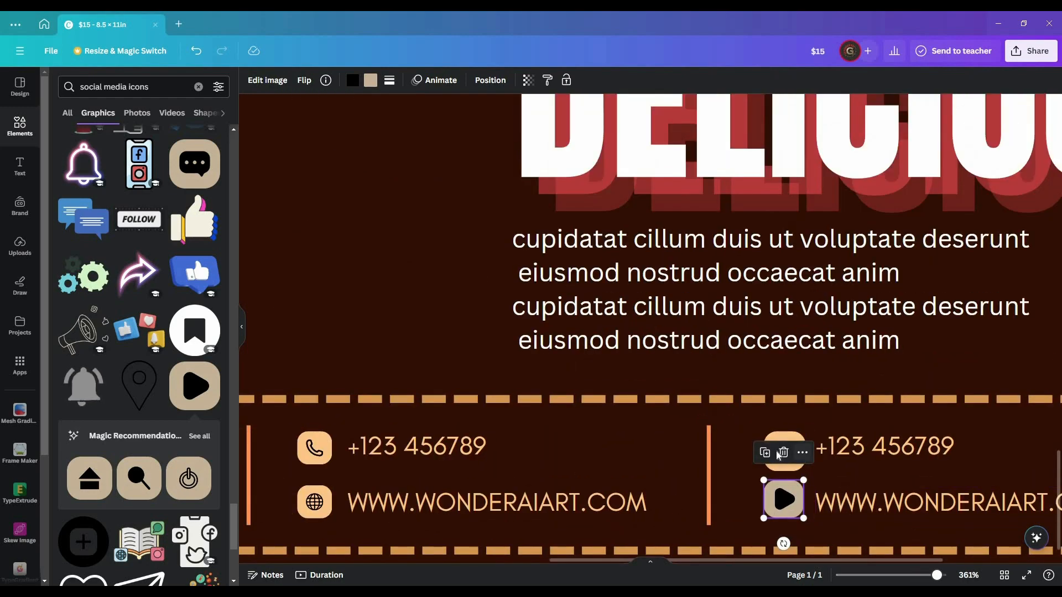
left_click(780, 453)
key("ctrl+z")
- Reduce the camera icon further and align it beside the copied phone number
left_click(799, 440)
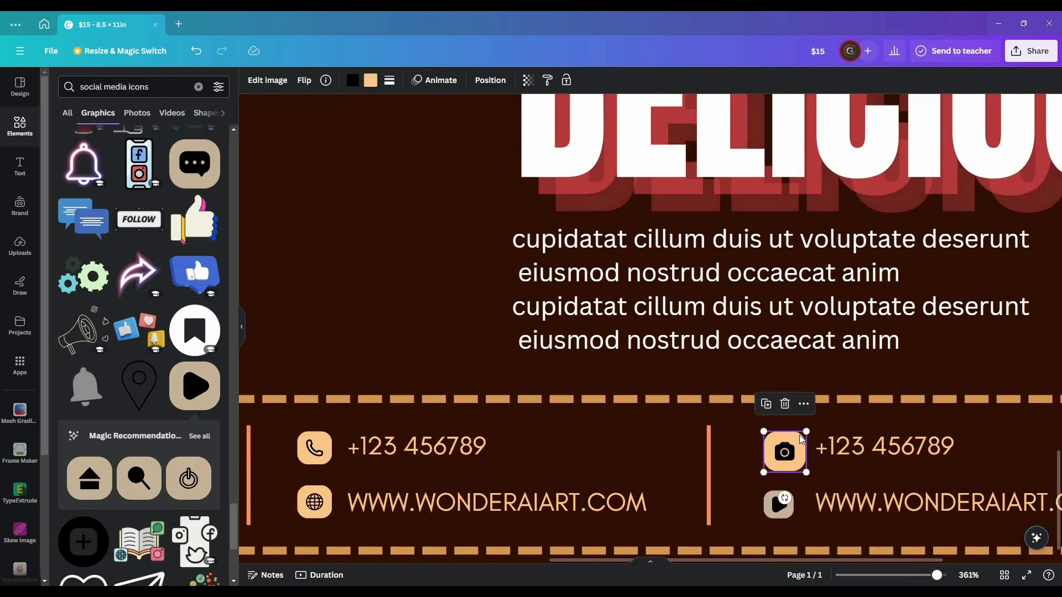
left_click_drag(806, 432, 794, 444)
left_click_drag(783, 458, 786, 448)
- Adjust the play icon beside the copied website text and colour its background light peach
left_click_drag(777, 507, 765, 521)
left_click(371, 82)
left_click(90, 181)
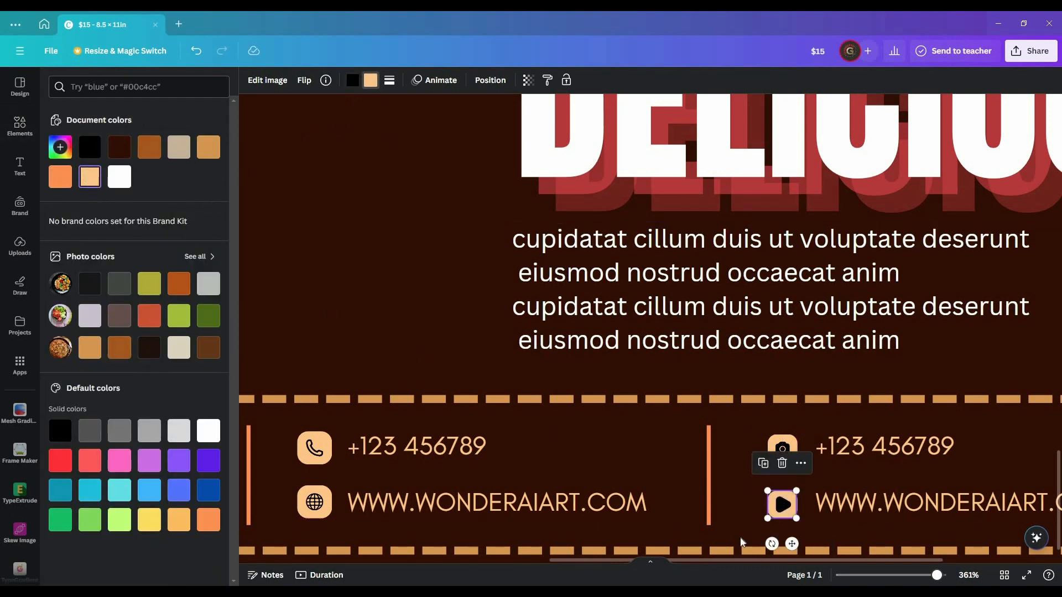
- Replace the copied website text with GSFXMENTOR and align it beside the play icon
double_click(886, 506)
type("gs")
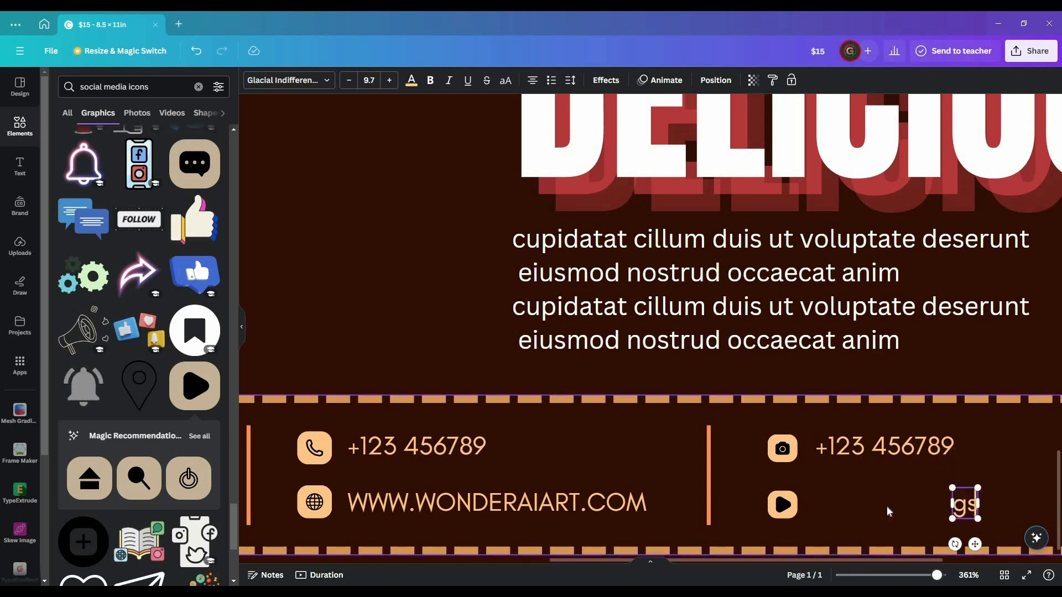
type("fx")
key("ctrl+a")
key("BackSpace")
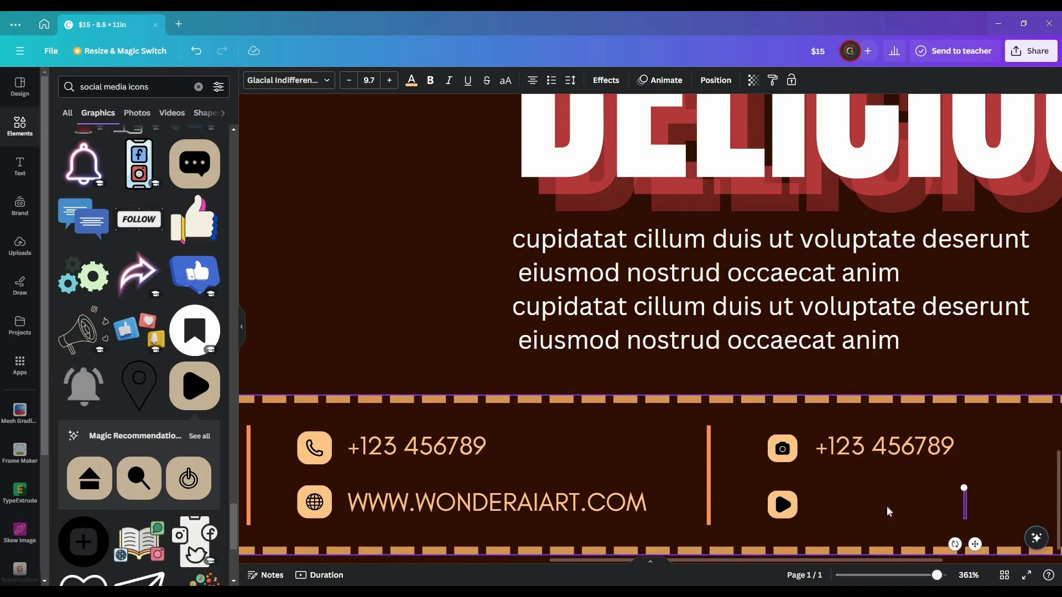
type("GSFXMENTOR")
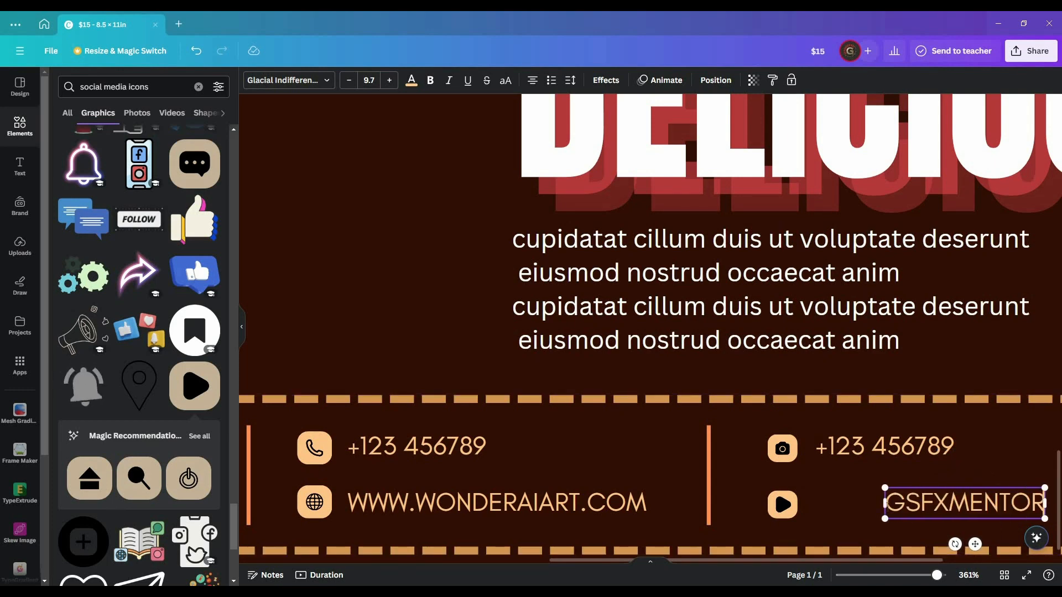
left_click(811, 488)
left_click_drag(920, 504, 848, 507)
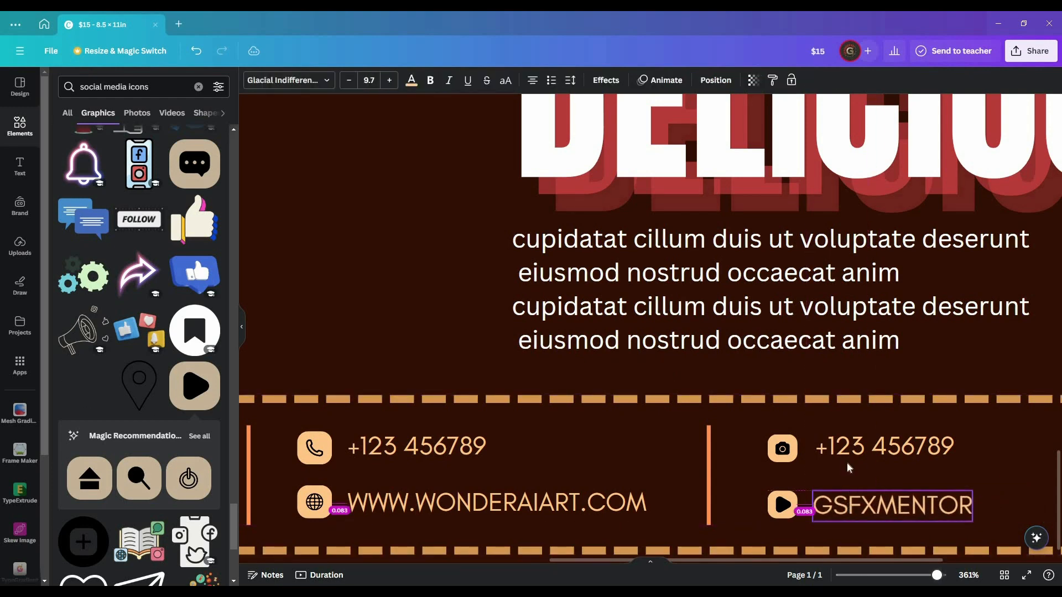
- Delete the camera icon beside the copied phone number
left_click(844, 447)
double_click(844, 447)
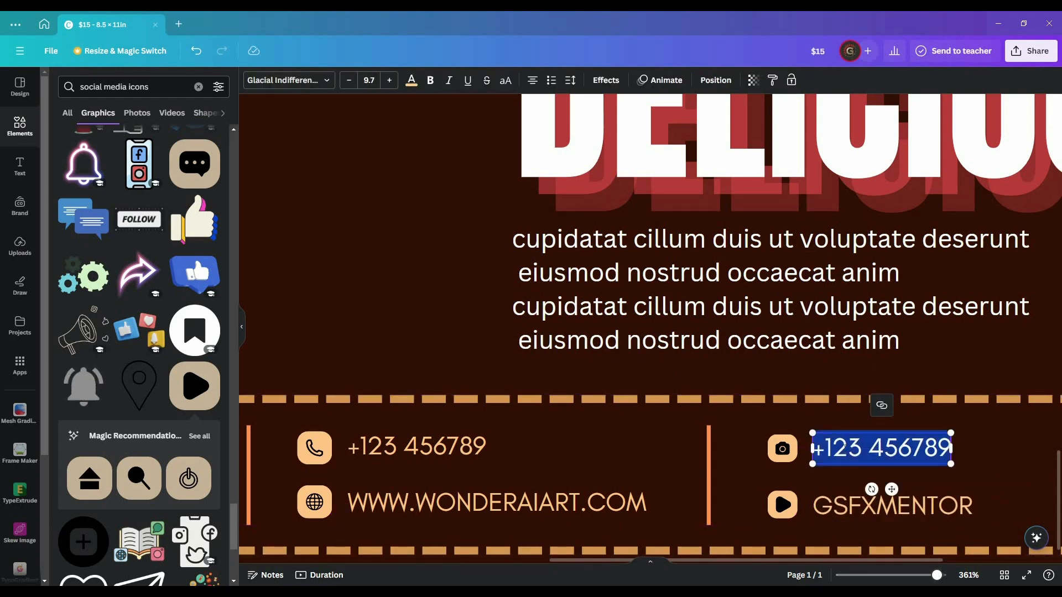
left_click(782, 448)
key("Delete")
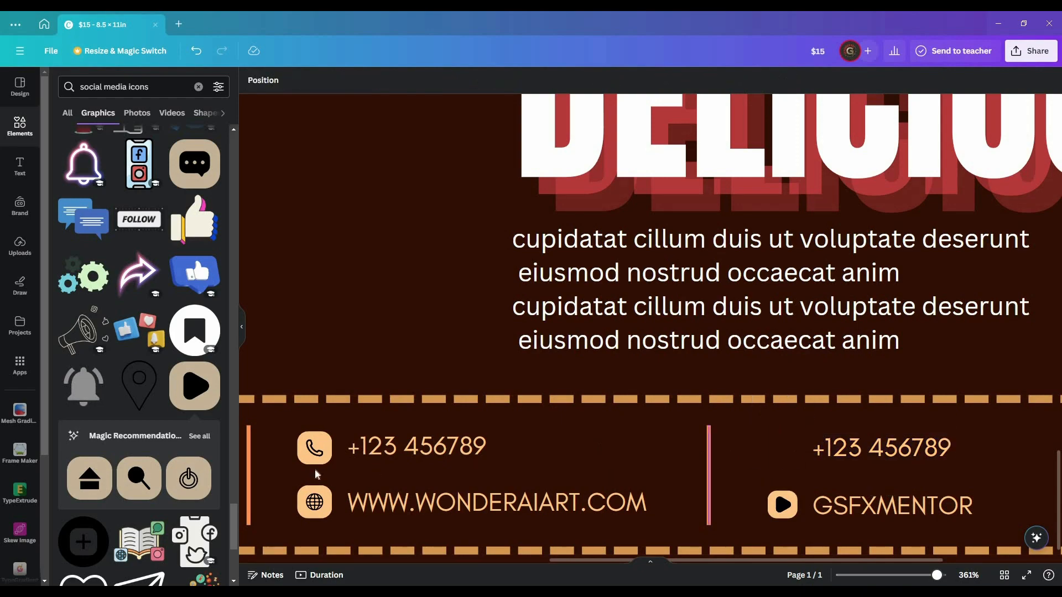
- Add the beige magnifying glass icon, shrink it and place it beside the copied phone number above the play icon
left_click(139, 479)
scroll(770, 416, "up", 5)
scroll(743, 363, "down", 1)
left_click_drag(665, 121, 774, 443)
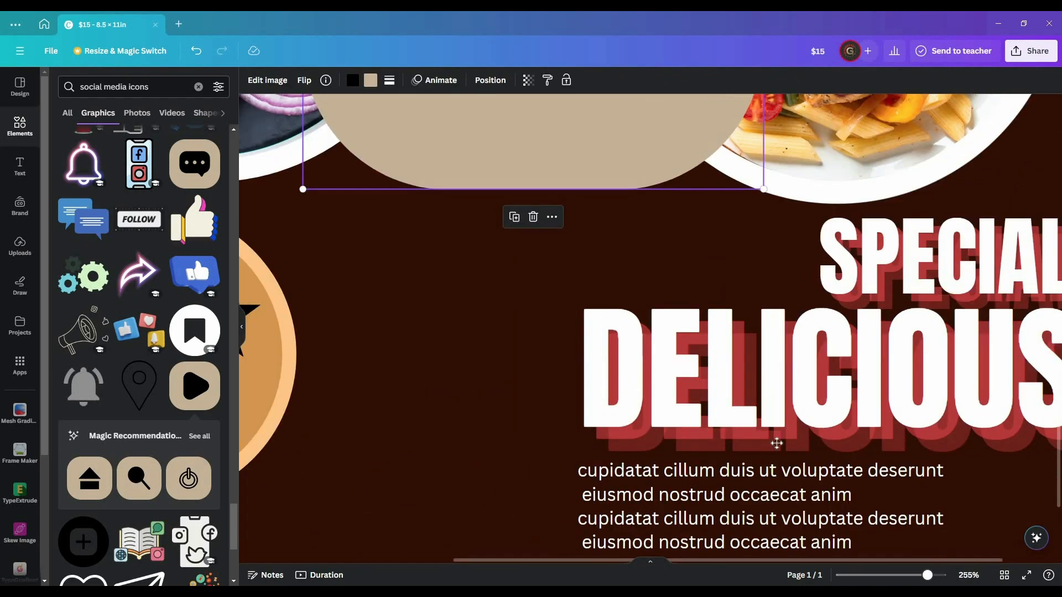
left_click_drag(292, 174, 697, 453)
scroll(801, 370, "down", 3)
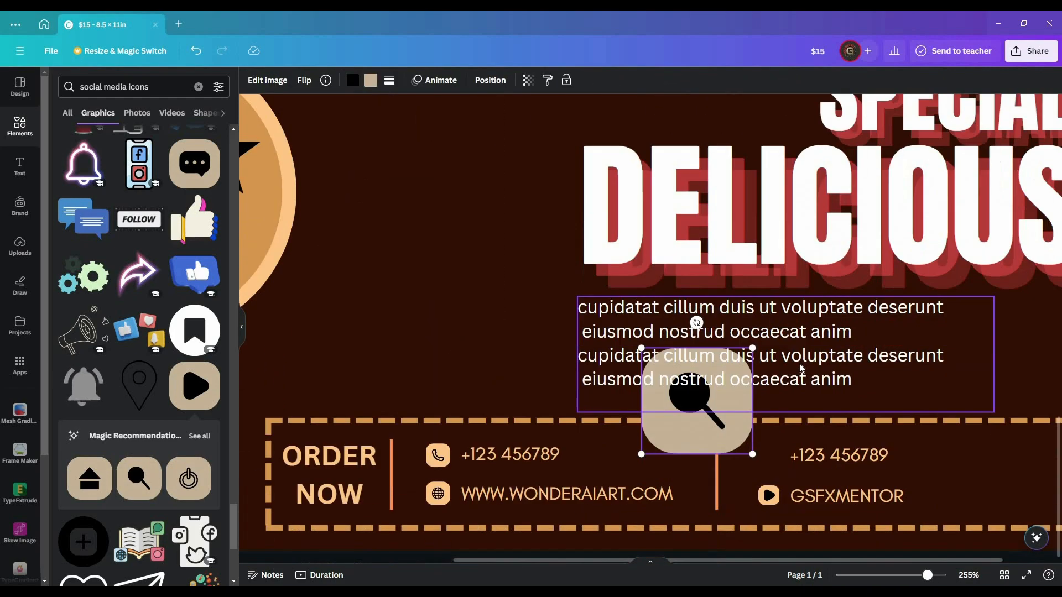
left_click_drag(750, 349, 767, 458)
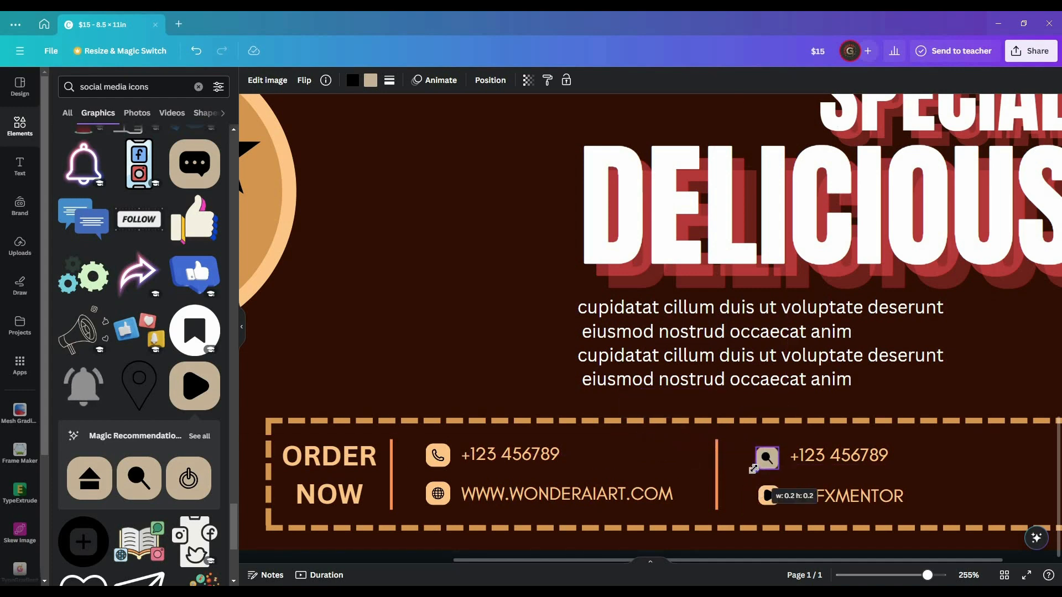
- Colour the magnifying glass icon's background light peach and align it above the play icon
left_click(370, 80)
left_click(89, 177)
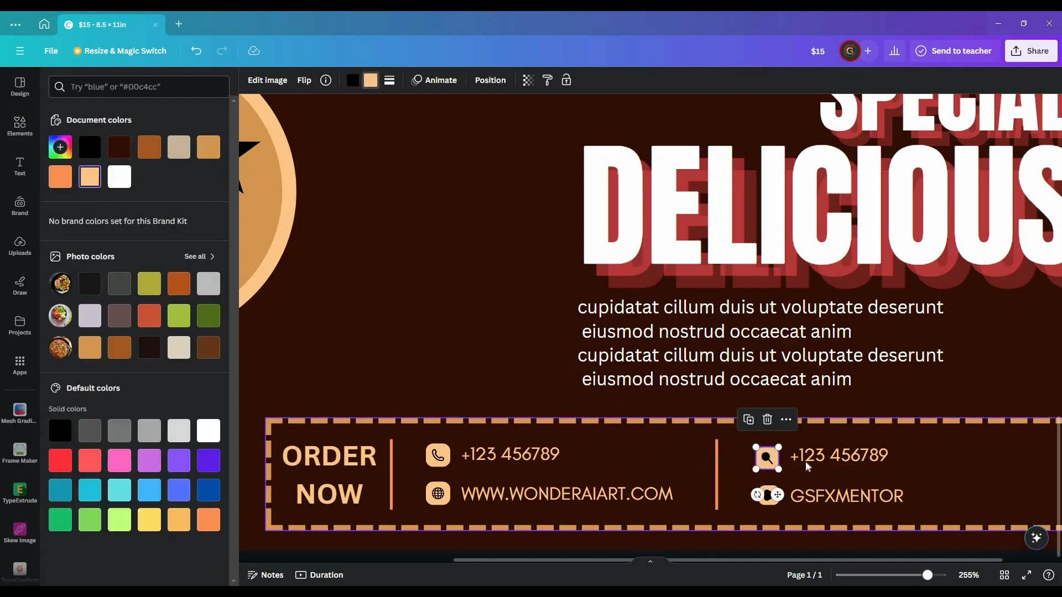
left_click_drag(766, 458, 767, 456)
- Replace the copied phone number with #WONDERAIARTGENARETOR
double_click(839, 455)
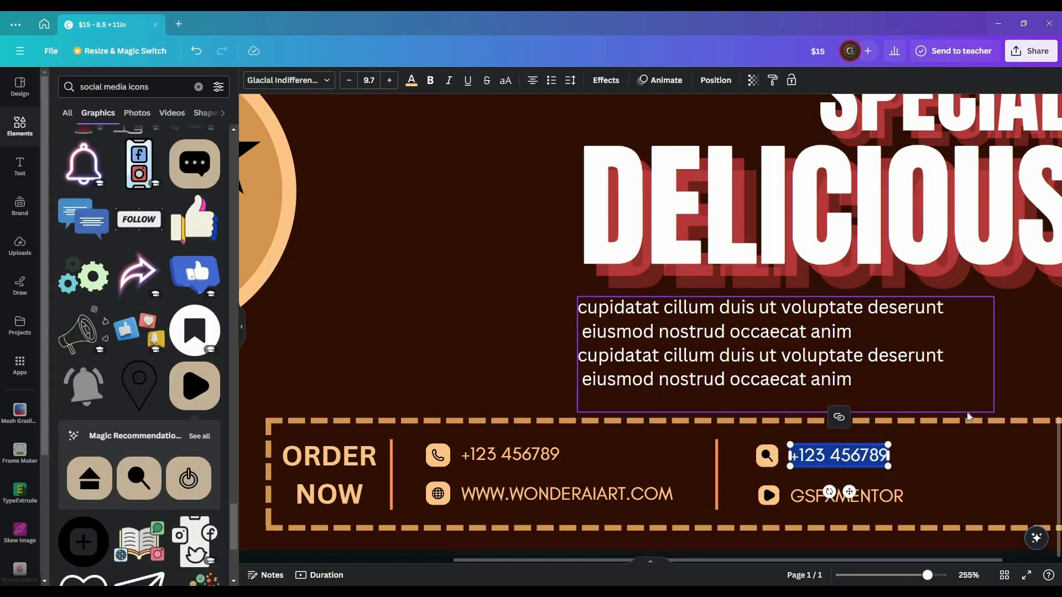
type("#WO")
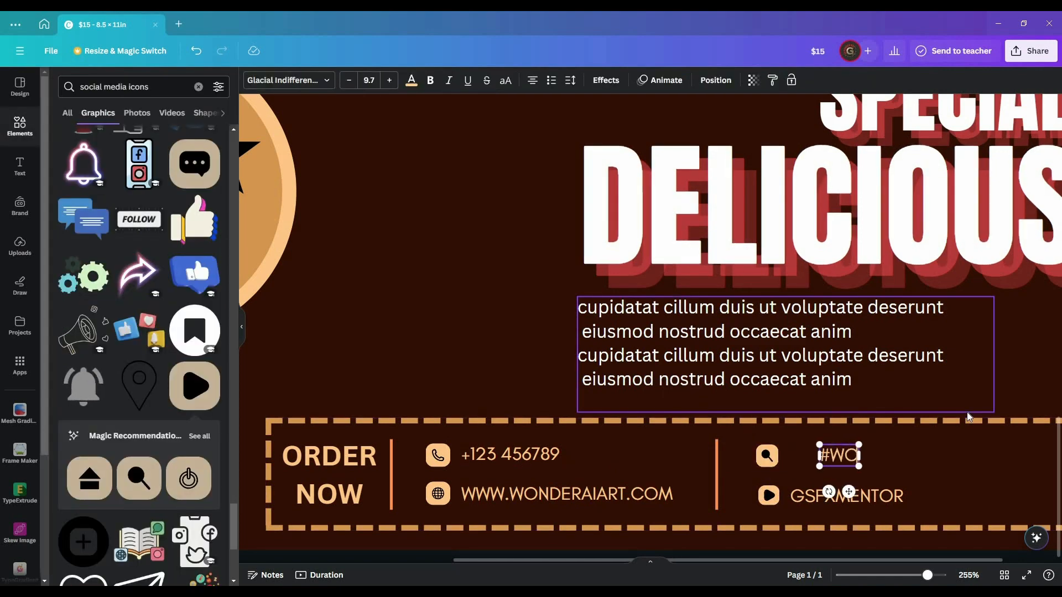
type("NDERAIARTGENA")
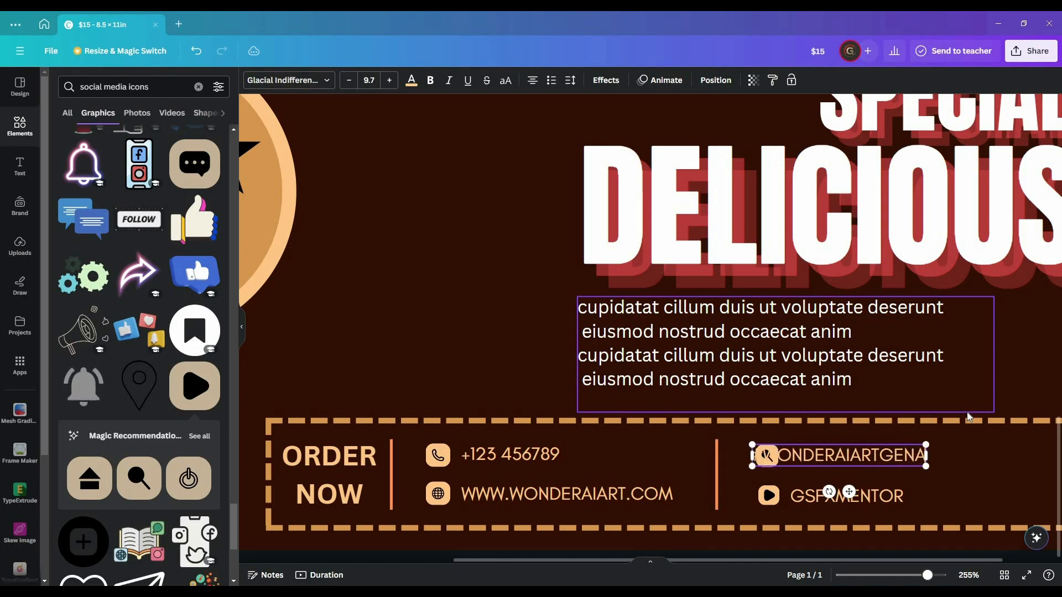
type("RETOR")
left_click(672, 521)
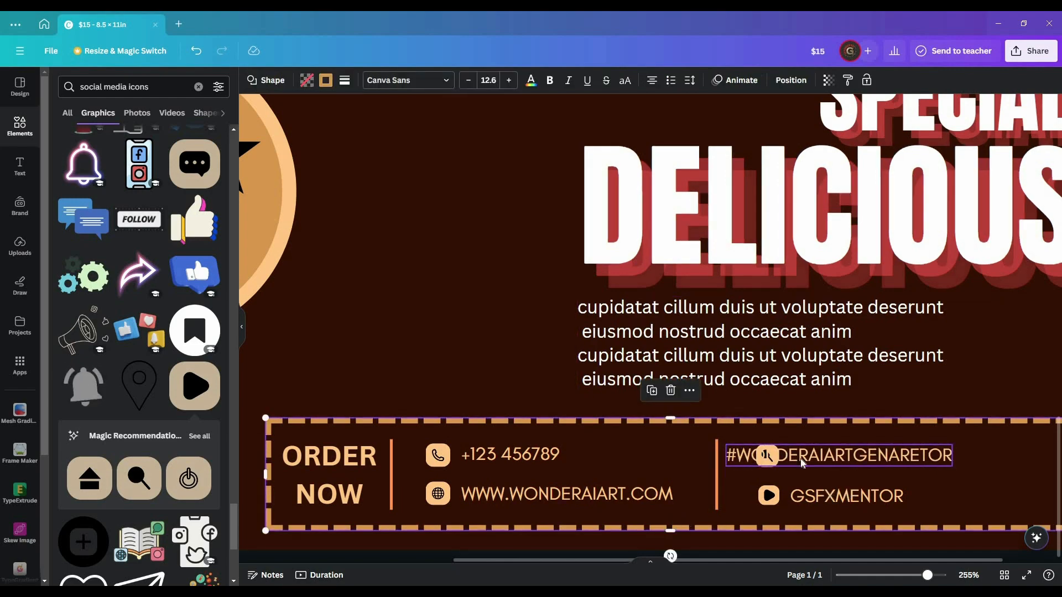
- Move the #WONDERAIARTGENARETOR text to the right of the magnifying glass icon so it lines up above the GSFXMENTOR text
left_click_drag(796, 458, 859, 456)
scroll(708, 397, "down", 5, "ctrl")
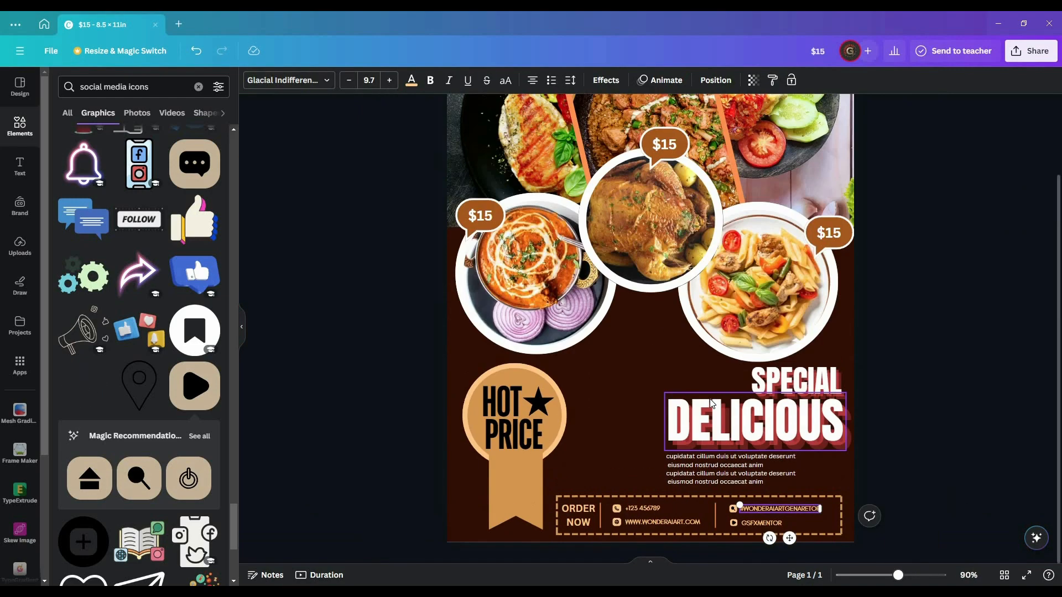
scroll(876, 370, "up", 2, "ctrl")
left_click(876, 367)
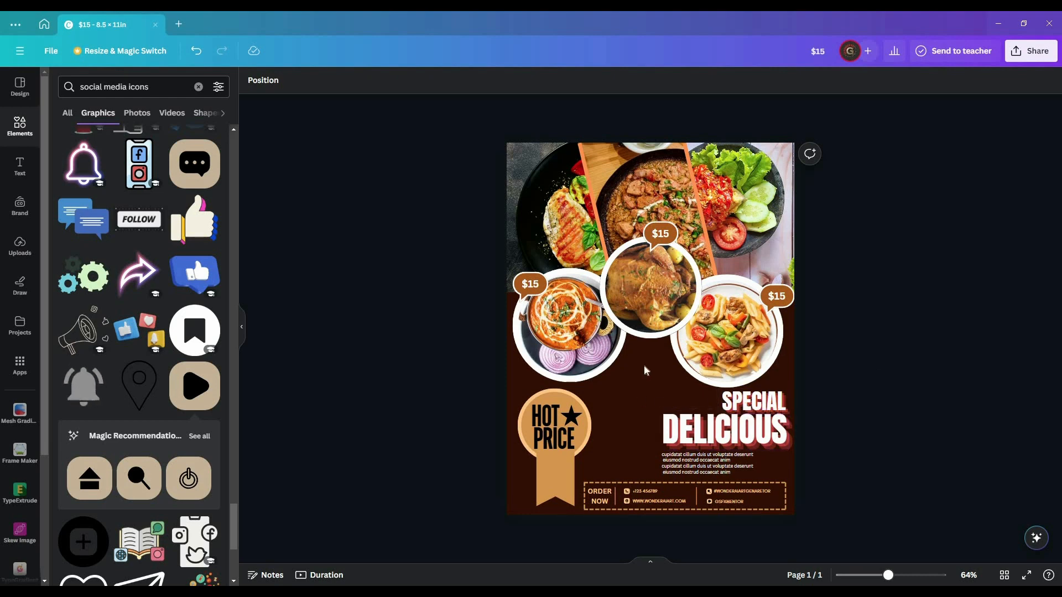
left_click(686, 426)
left_click_drag(658, 388, 628, 401)
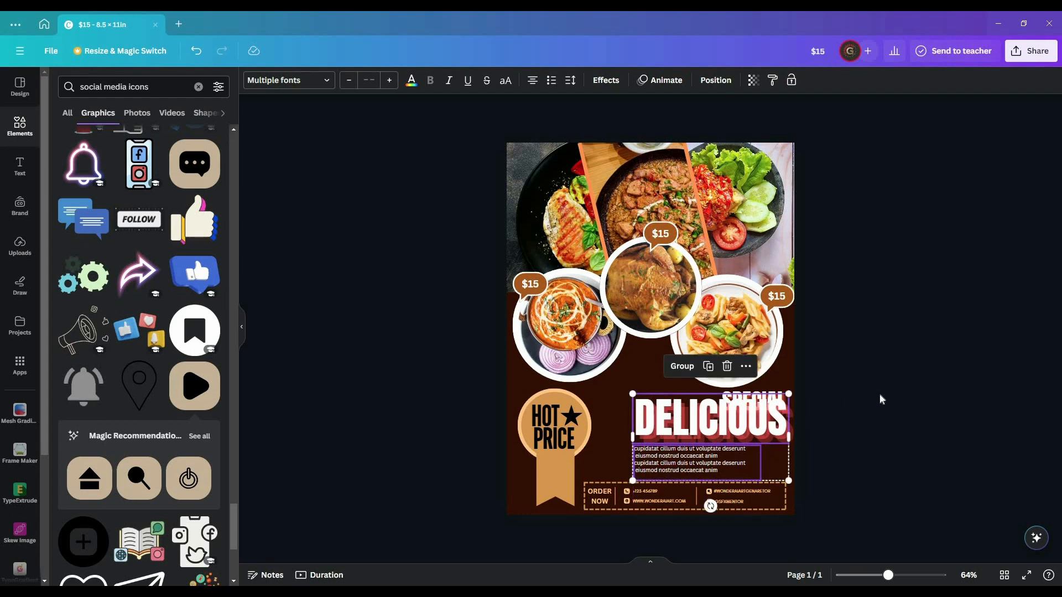
key("ctrl+z")
left_click(879, 398)
- Move the SPECIAL text left so it starts flush with the left edge of DELICIOUS
left_click_drag(766, 402, 711, 400)
left_click(866, 396)
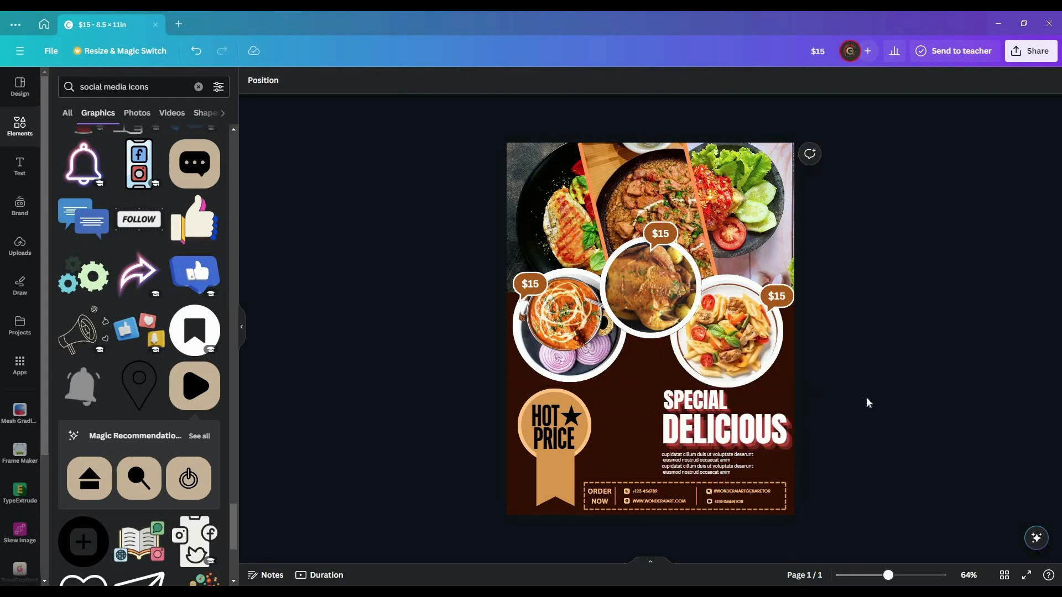
- Apply the Capri warm filter to the salad photo and the middle stew photo at the top of the flyer
left_click(790, 272)
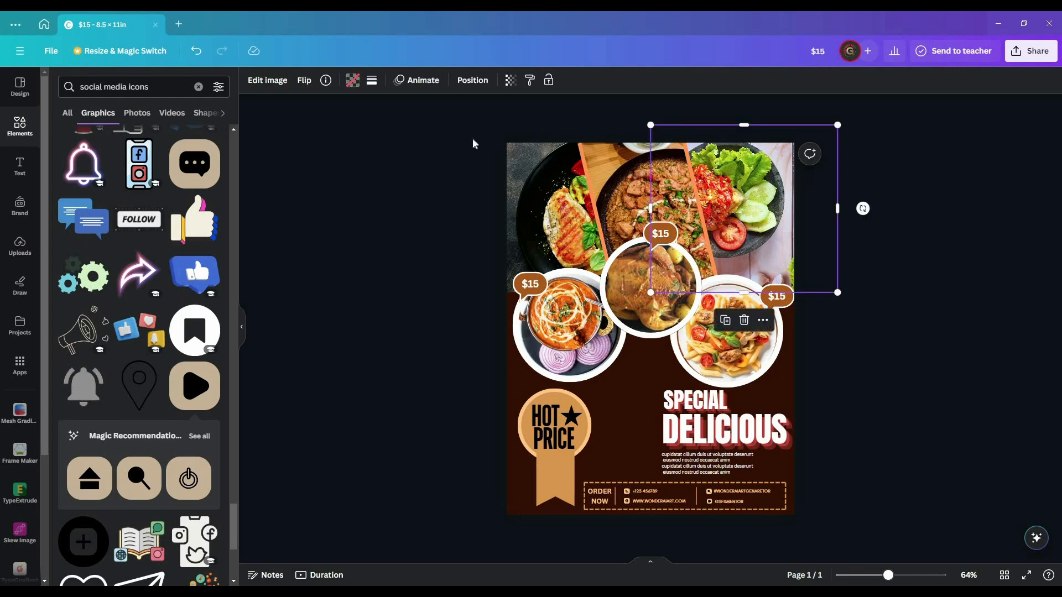
left_click(269, 80)
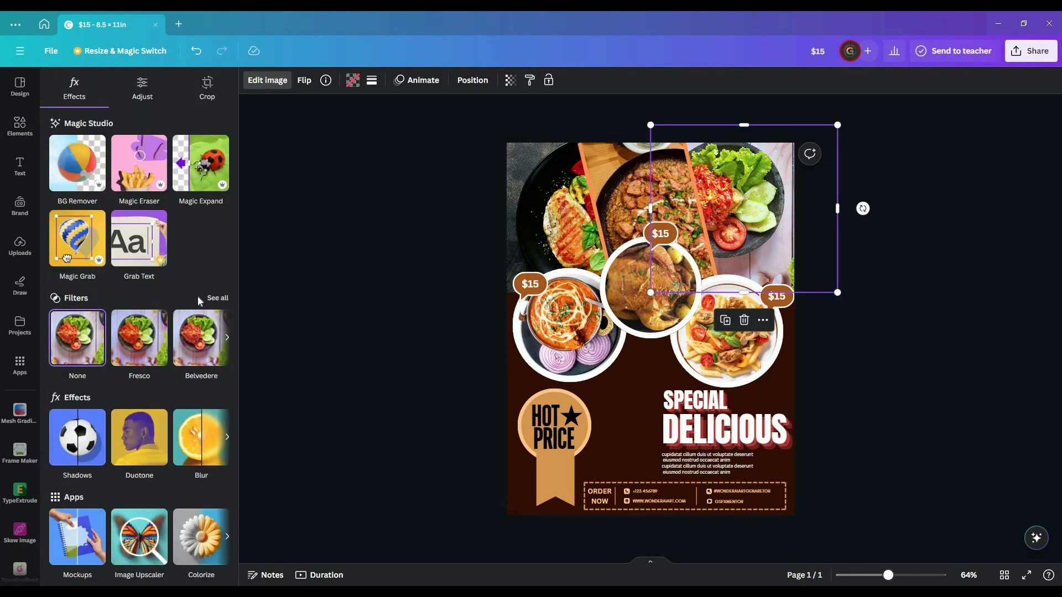
left_click(207, 331)
left_click(124, 329)
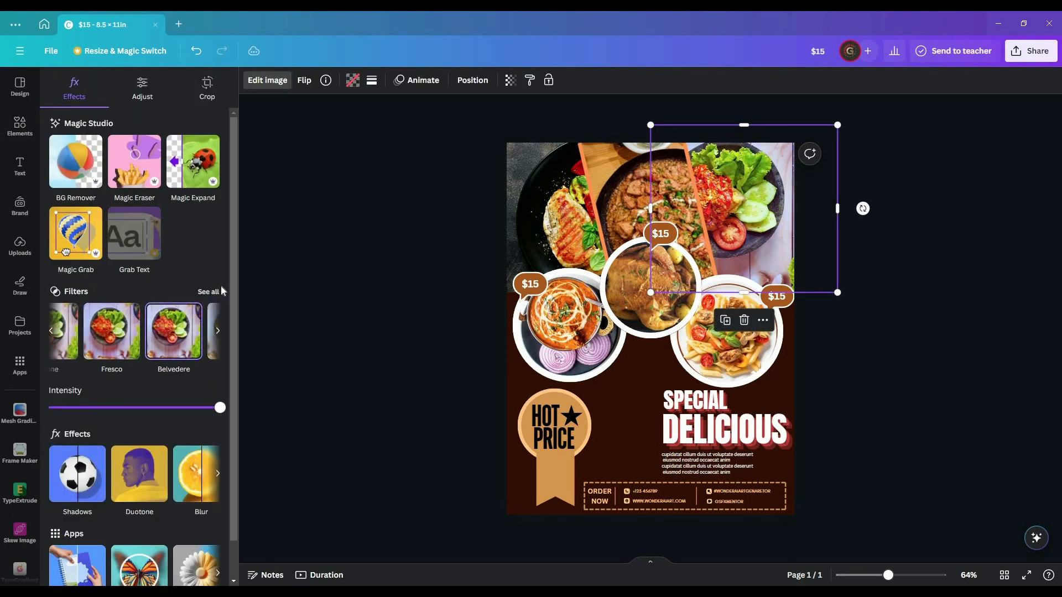
left_click(216, 292)
scroll(206, 256, "down", 5)
left_click(148, 115)
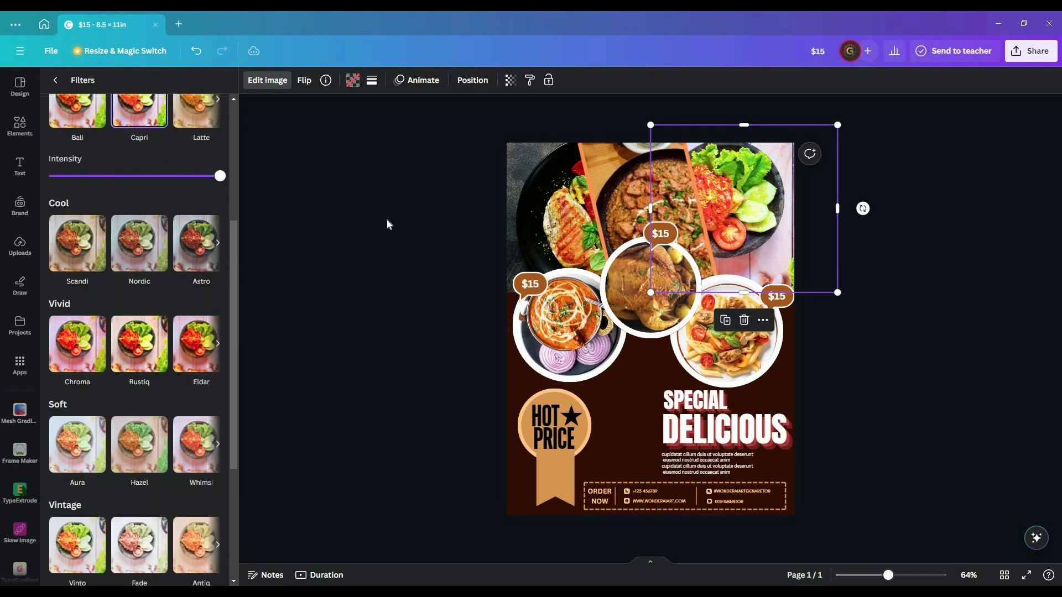
left_click(616, 155)
left_click(145, 327)
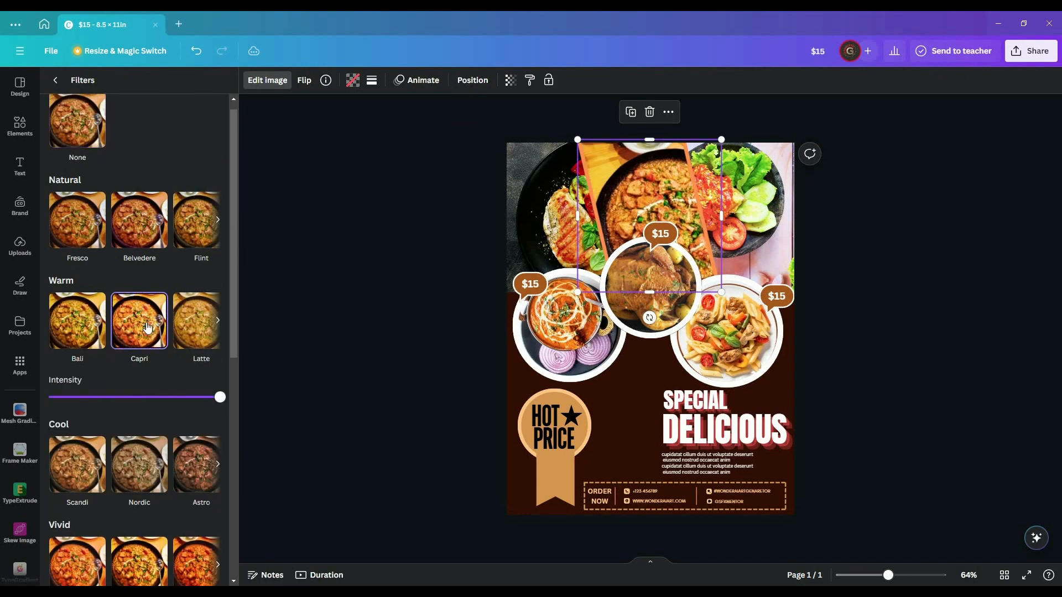
- Try several filters on the grilled chicken photo in the flyer's upper left and apply Chroma from the Vivid set
left_click(527, 182)
left_click(196, 220)
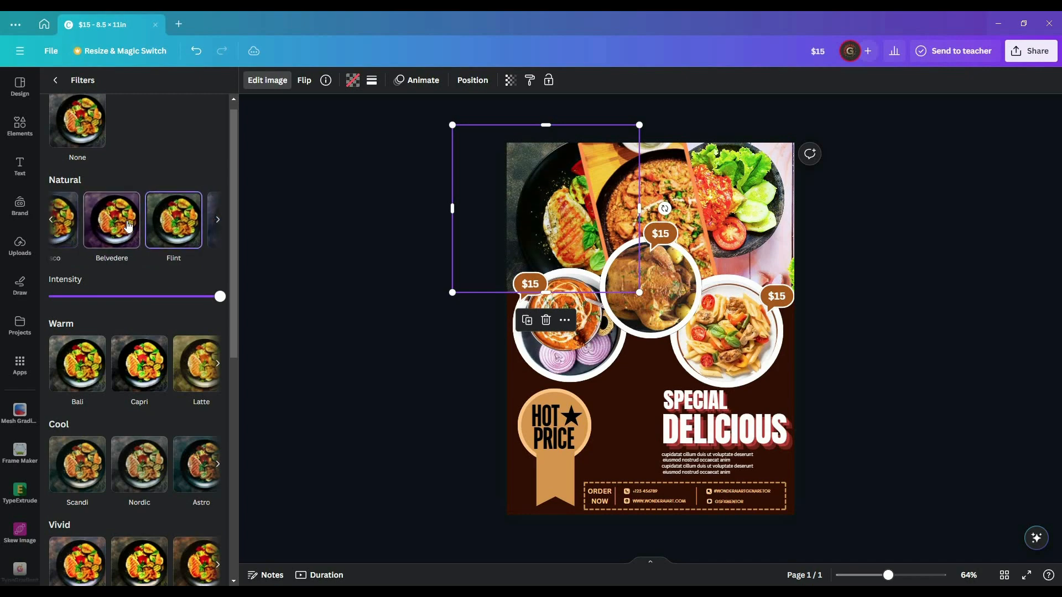
scroll(148, 371, "down", 4)
left_click(150, 351)
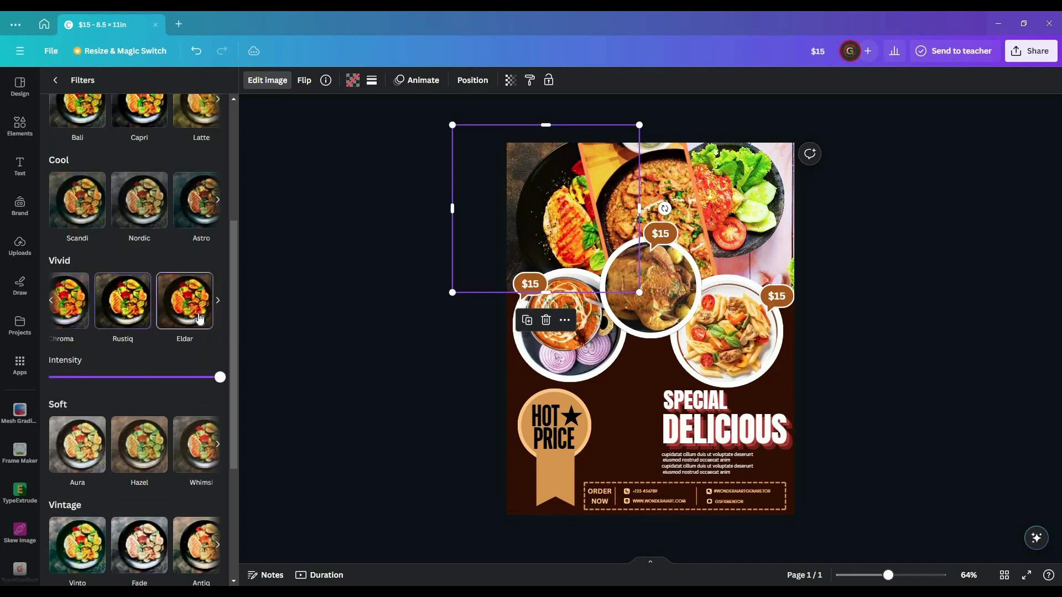
left_click(65, 309)
scroll(194, 297, "down", 3)
scroll(194, 297, "up", 3)
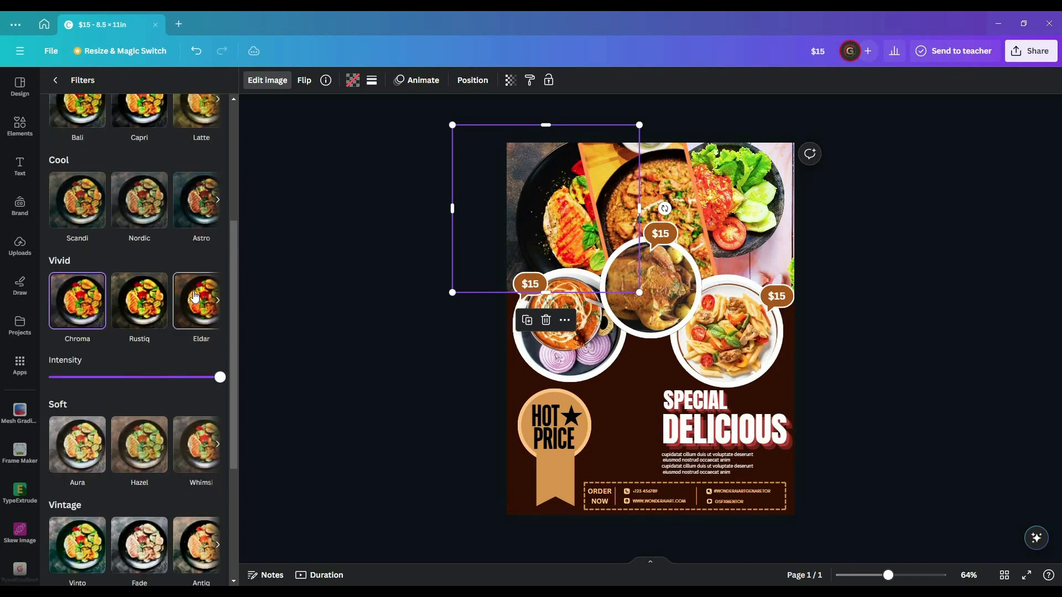
scroll(195, 297, "up", 3)
left_click(330, 344)
- Apply the Eldar filter from the Vivid set to the round curry photo
left_click(553, 354)
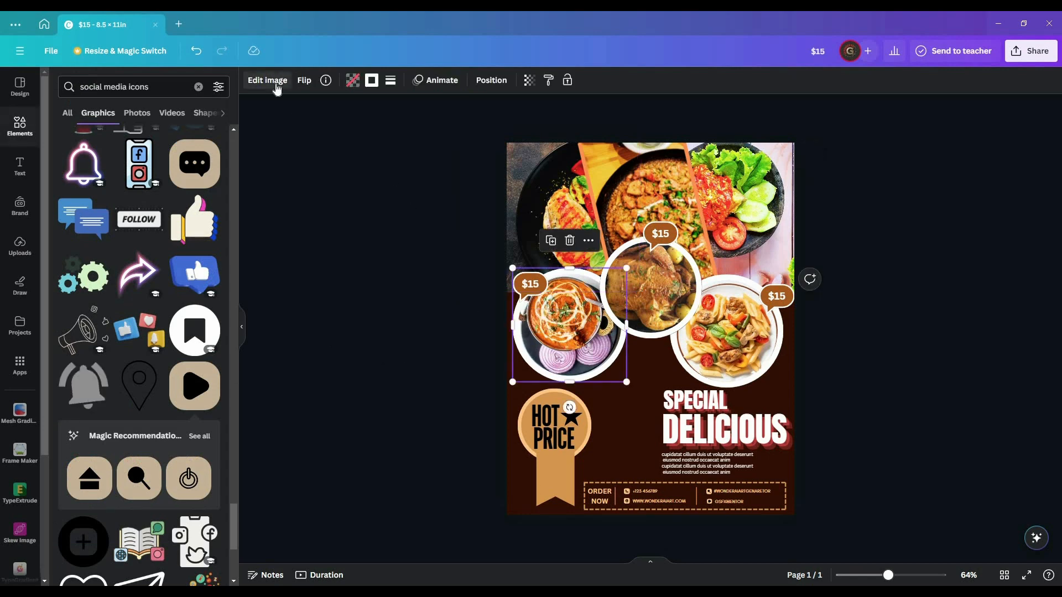
left_click(276, 87)
left_click(218, 297)
scroll(200, 293, "down", 3)
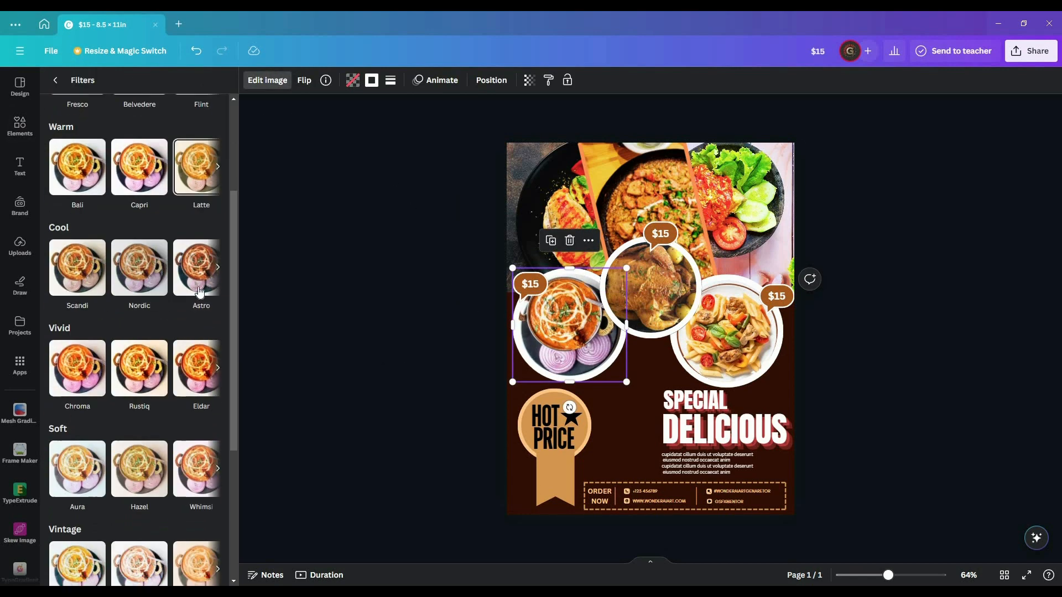
left_click(198, 288)
left_click(194, 410)
- Apply the Eldar filter from the Vivid set to the round roast chicken photo
left_click(649, 335)
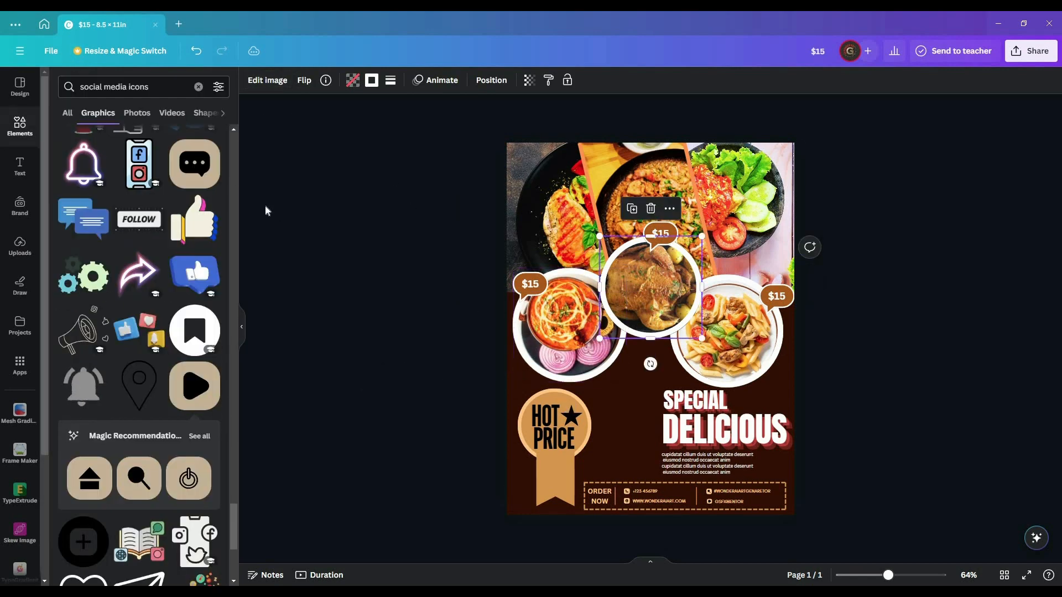
left_click(275, 84)
left_click(217, 294)
scroll(138, 332, "down", 3)
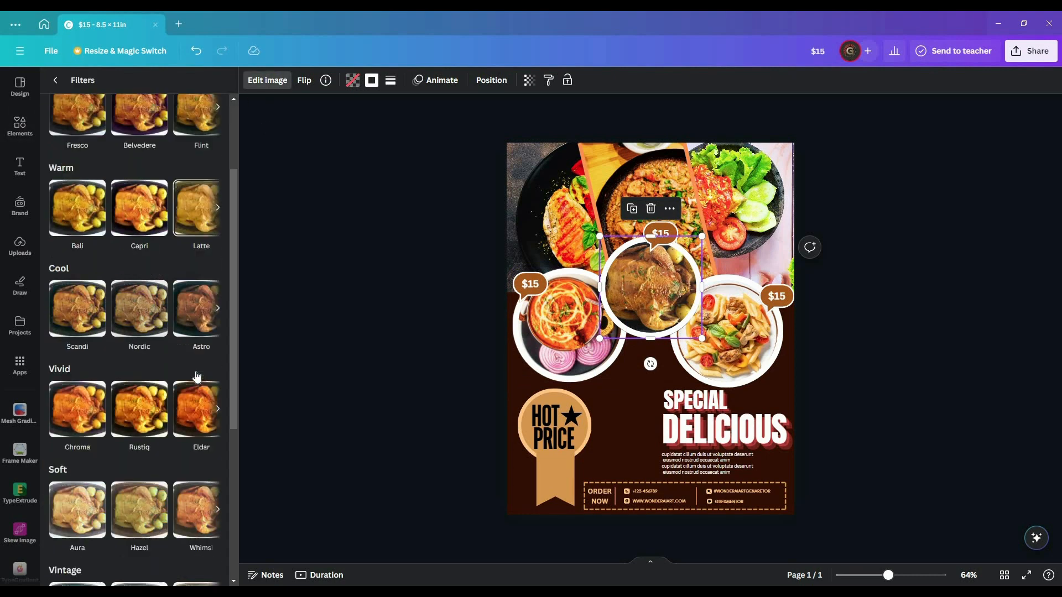
left_click(173, 369)
left_click(265, 365)
- Apply the Eldar filter from the Vivid set to the round pasta photo
left_click(710, 338)
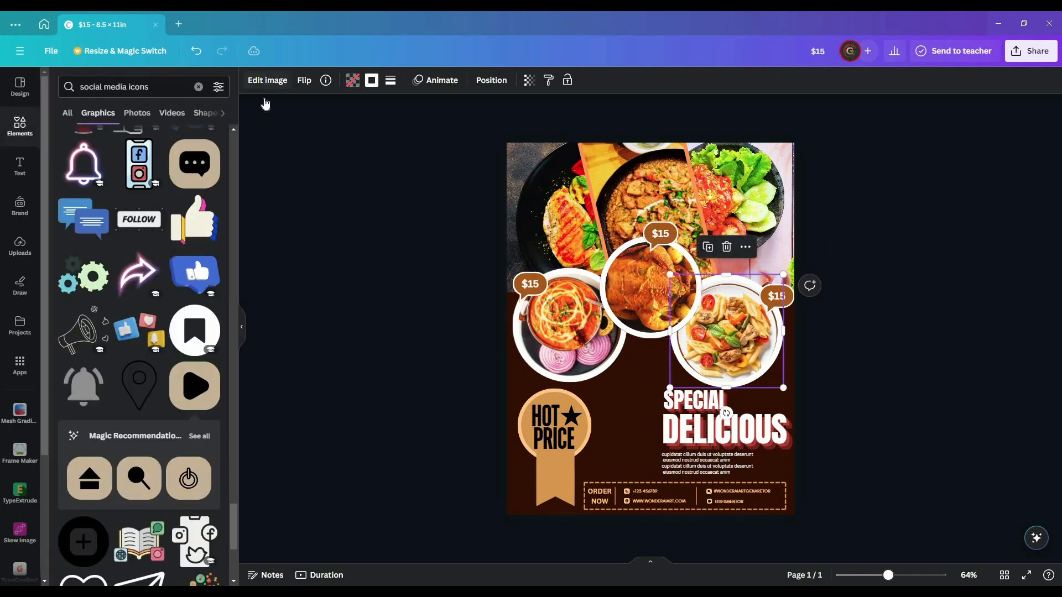
left_click(267, 82)
left_click(215, 295)
scroll(204, 367, "down", 2)
left_click(197, 412)
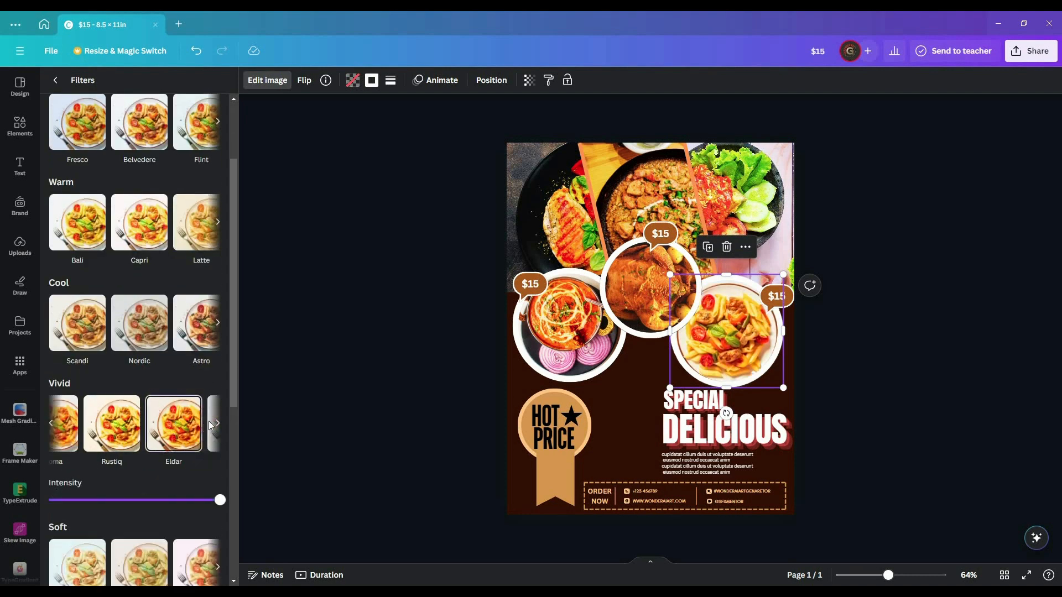
left_click(376, 370)
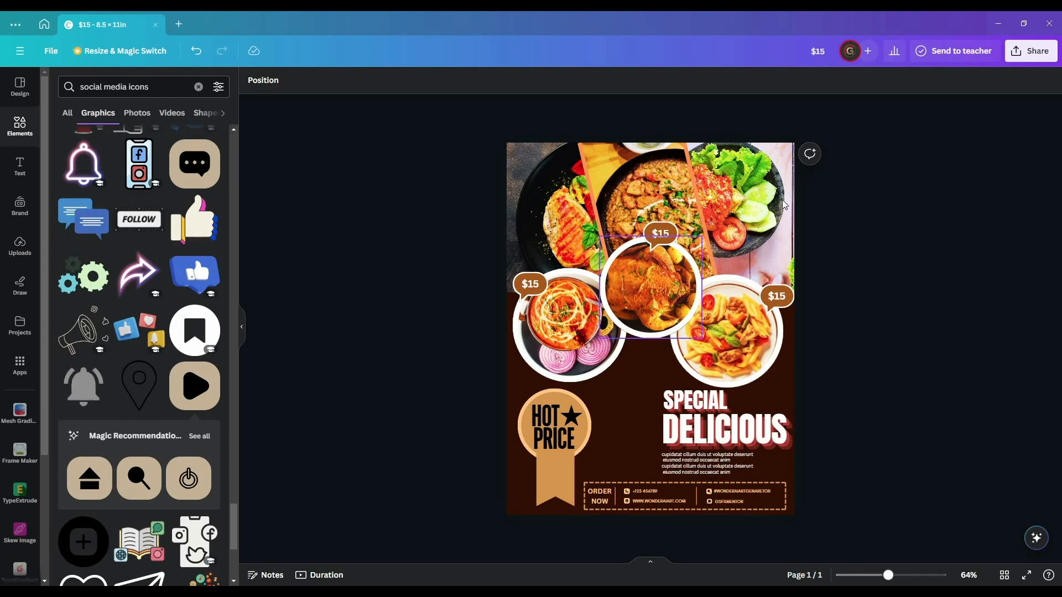
- Shrink the salad photo slightly inside its frame and shift it left to bring in more of the greens
left_click(822, 211)
double_click(822, 210)
mouse_move(868, 303)
left_mouse_down()
mouse_move(892, 317)
mouse_move(851, 286)
mouse_move(874, 301)
mouse_move(859, 292)
left_mouse_up()
left_click_drag(755, 227, 743, 227)
left_click(901, 271)
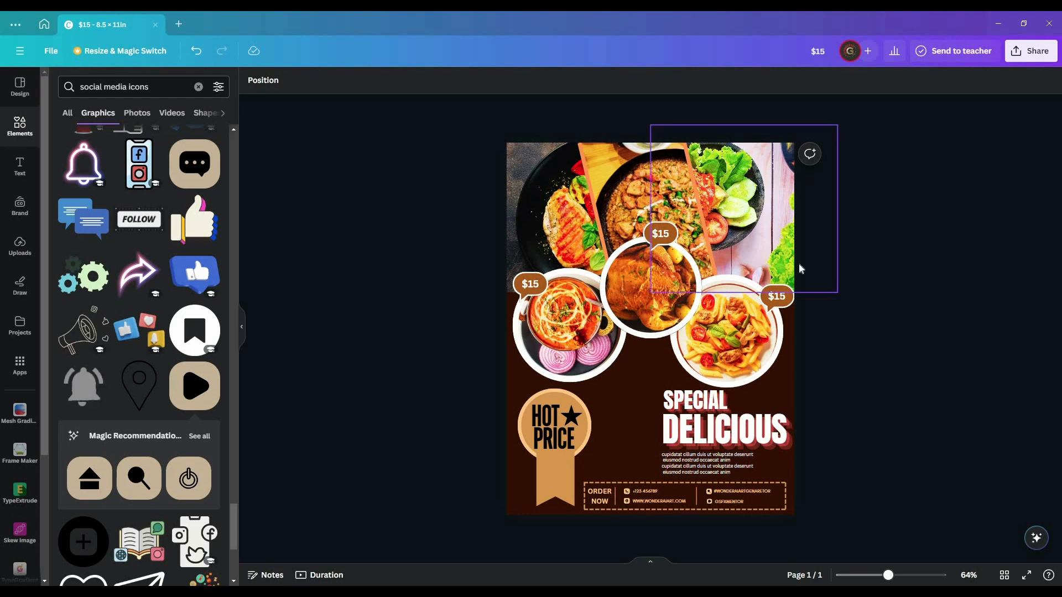
- Move the HOT PRICE badge group slightly down and left, closer to the flyer's lower-left corner
left_click(562, 487)
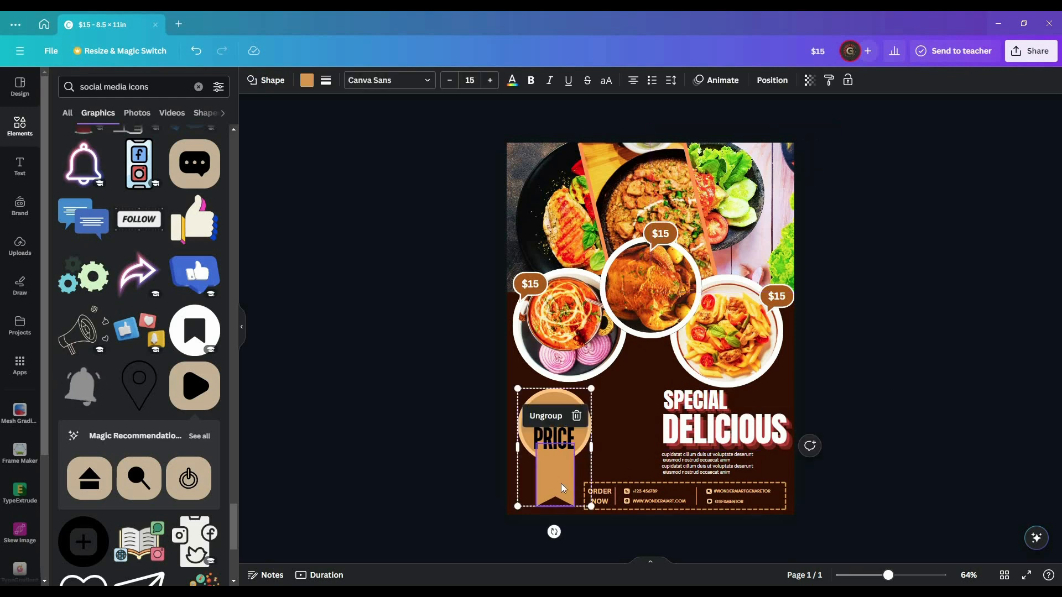
left_click_drag(563, 481, 556, 485)
left_click(926, 415)
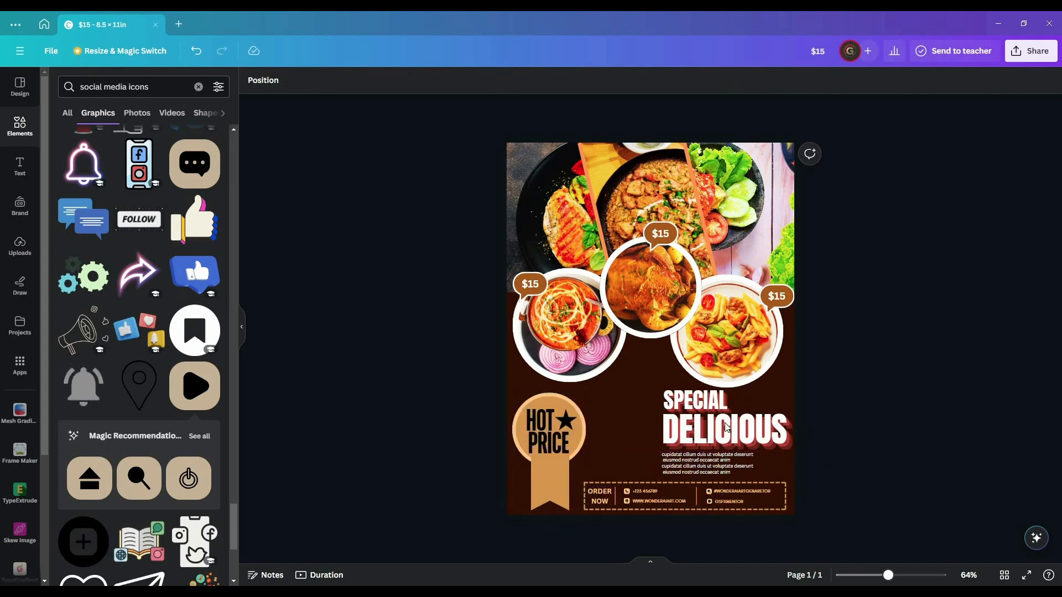
- Nudge the DELICIOUS and SPECIAL texts slightly downward, away from the pasta photo
left_click(729, 429)
key("Down")
key("Down")
key("Down")
key("Down")
key("Down")
left_click(712, 406)
key("Down")
key("Down")
key("Down")
key("Down")
key("Down")
left_click(898, 376)
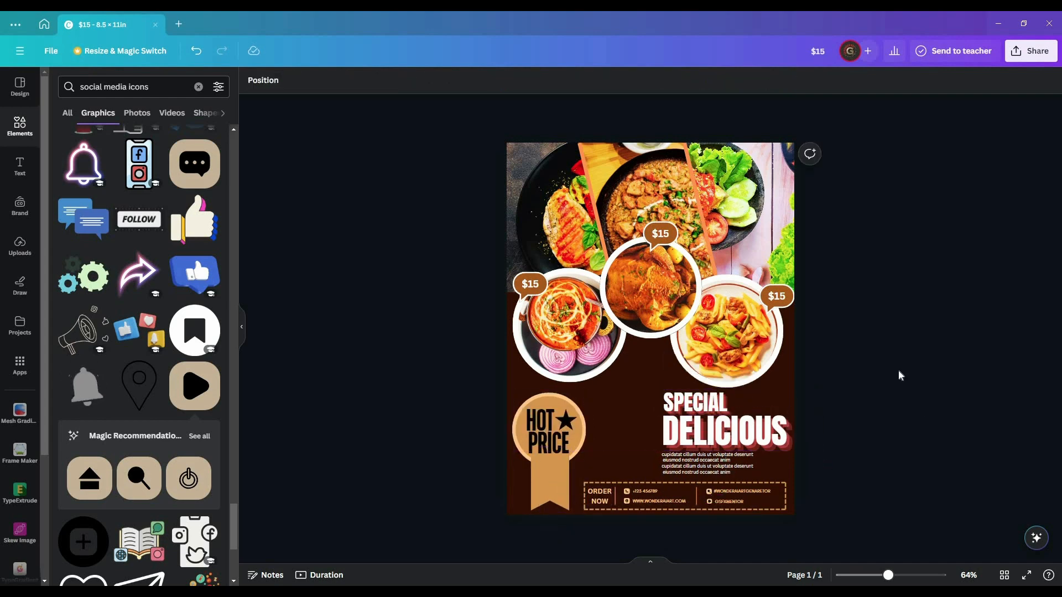